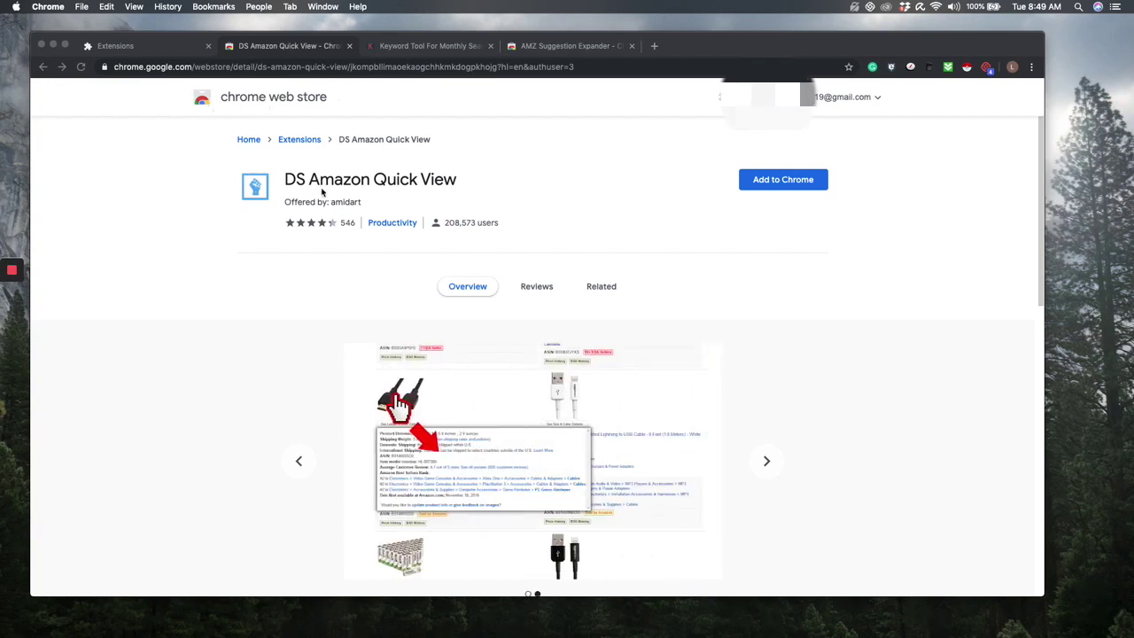
- Add the DS Amazon Quick View extension to Chrome, dismiss its notice, and move to the Keywords Everywhere tab
scroll(851, 412, down, 2)
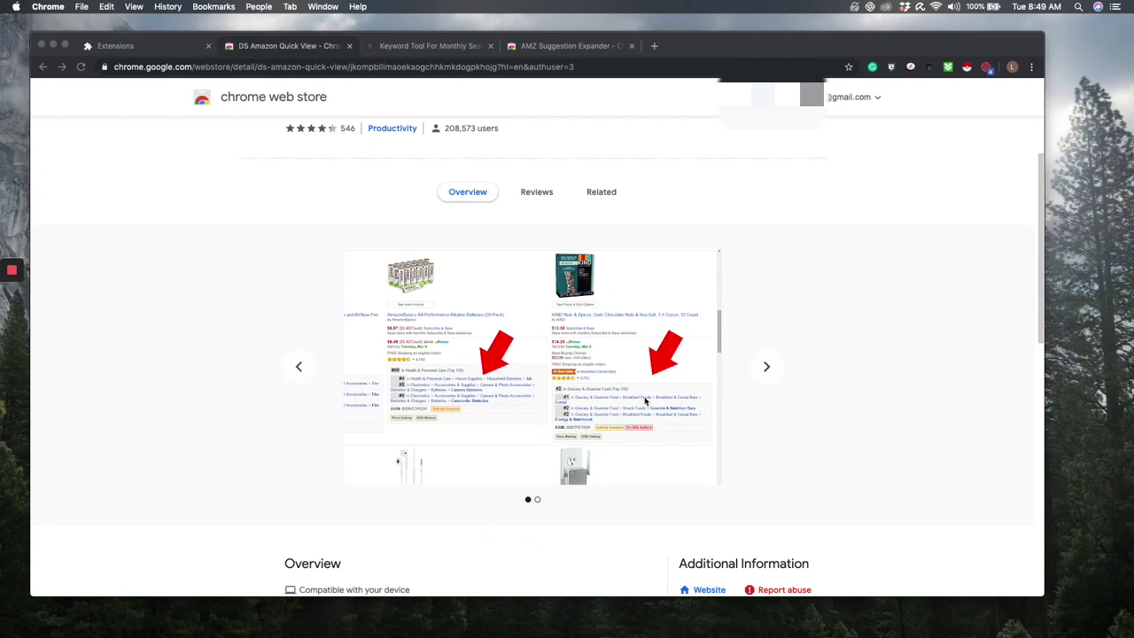
scroll(645, 400, down, 2)
scroll(646, 392, up, 3)
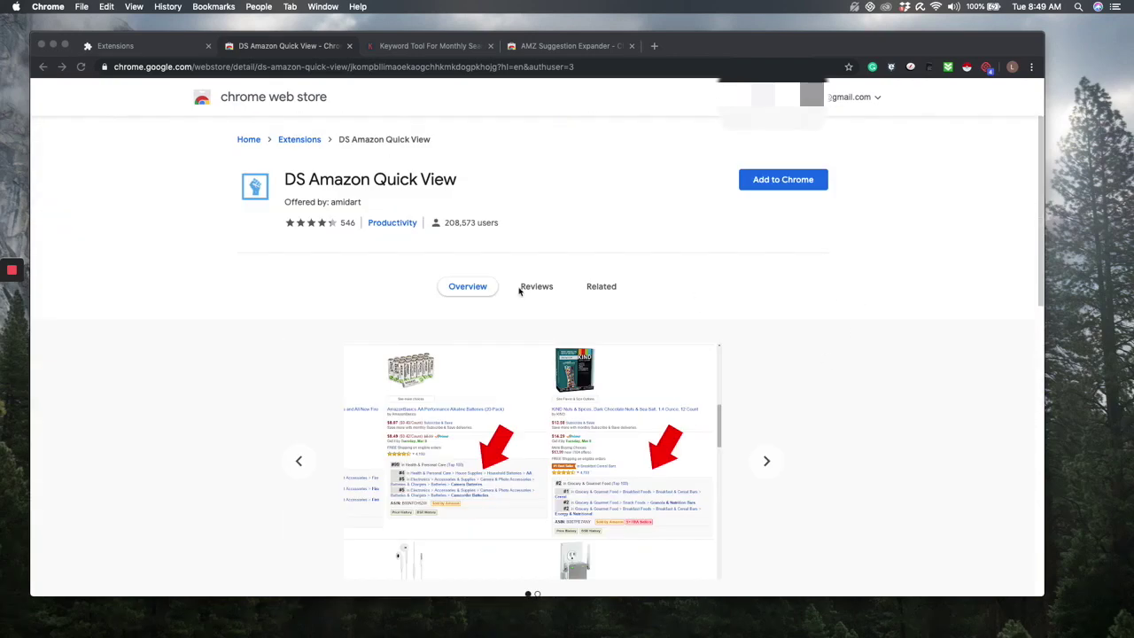
click(777, 184)
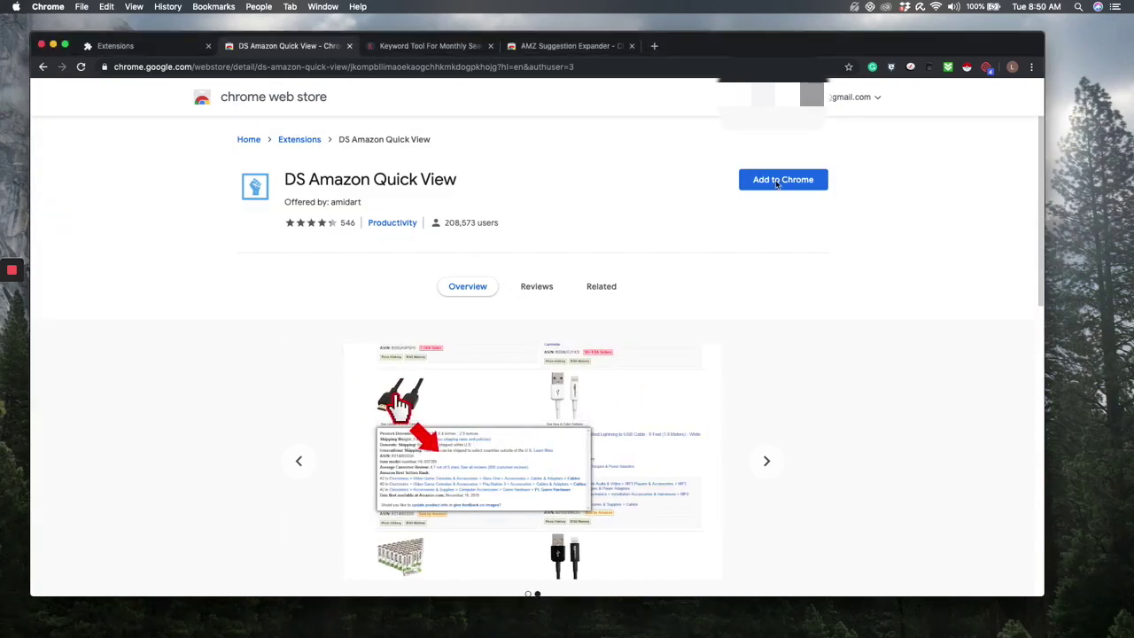
click(777, 183)
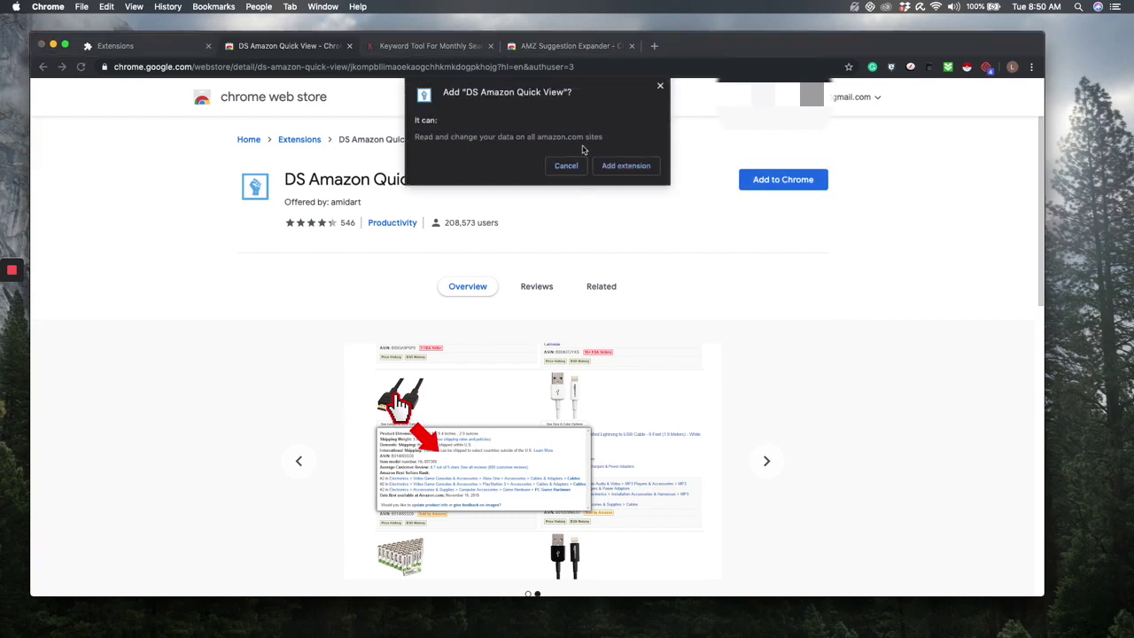
click(645, 167)
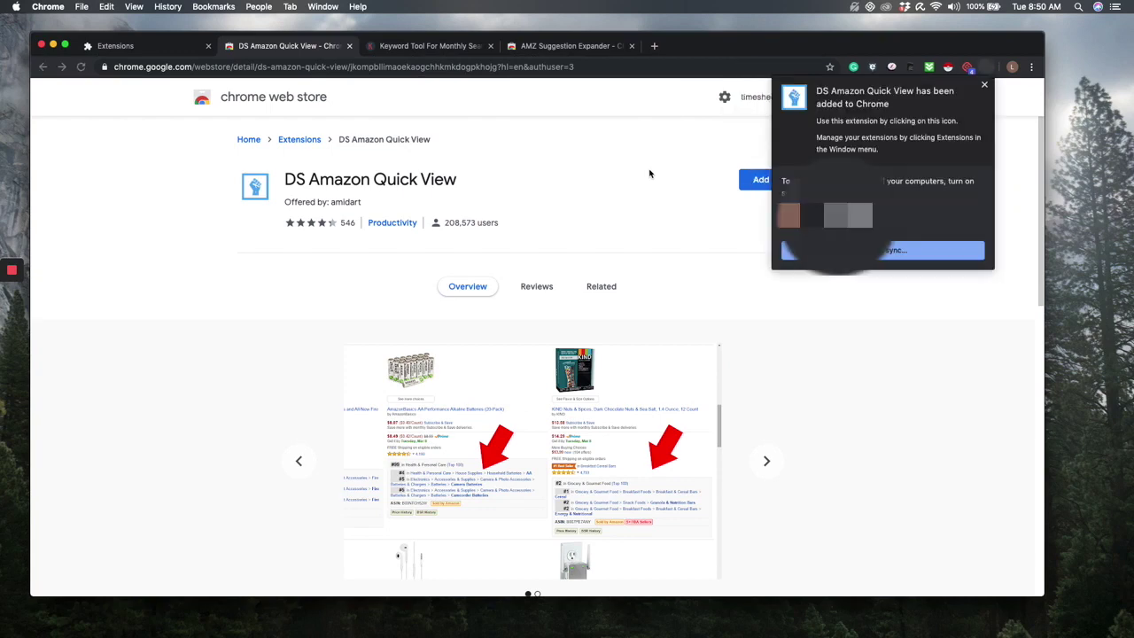
click(984, 85)
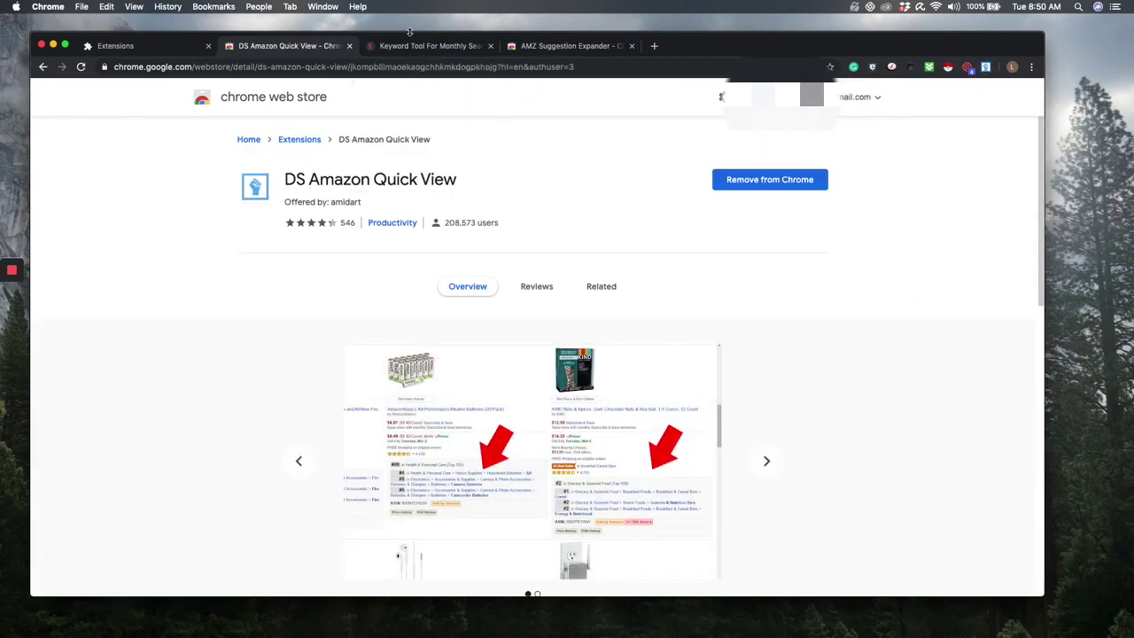
click(447, 50)
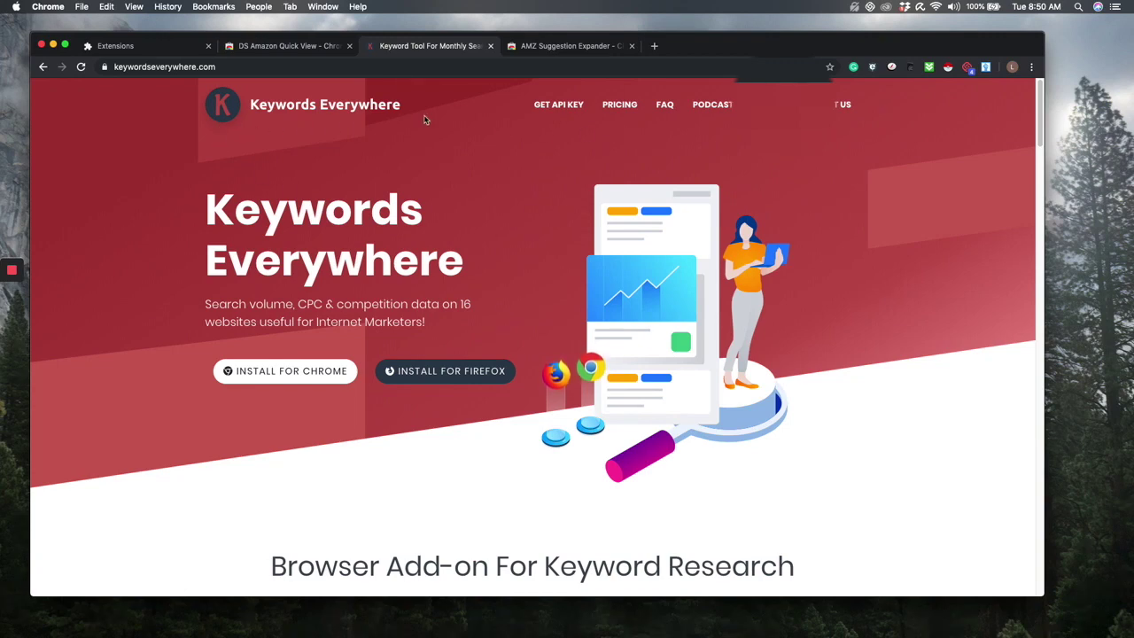
- Review the Keywords Everywhere Buy Credits pricing page, then return to its home page
click(628, 109)
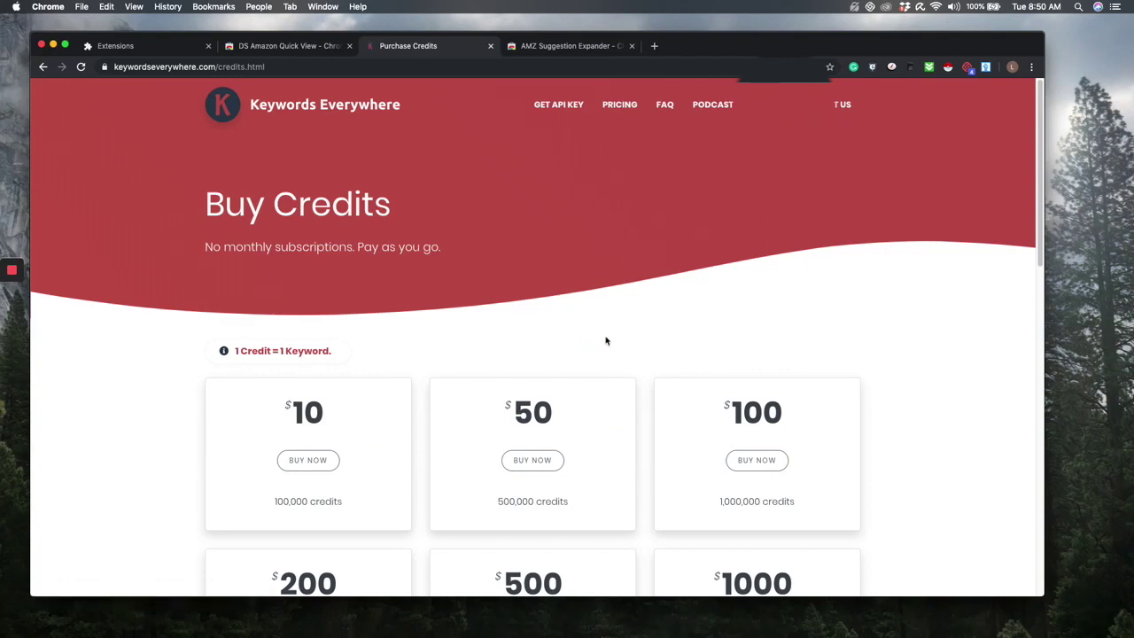
scroll(599, 368, down, 2)
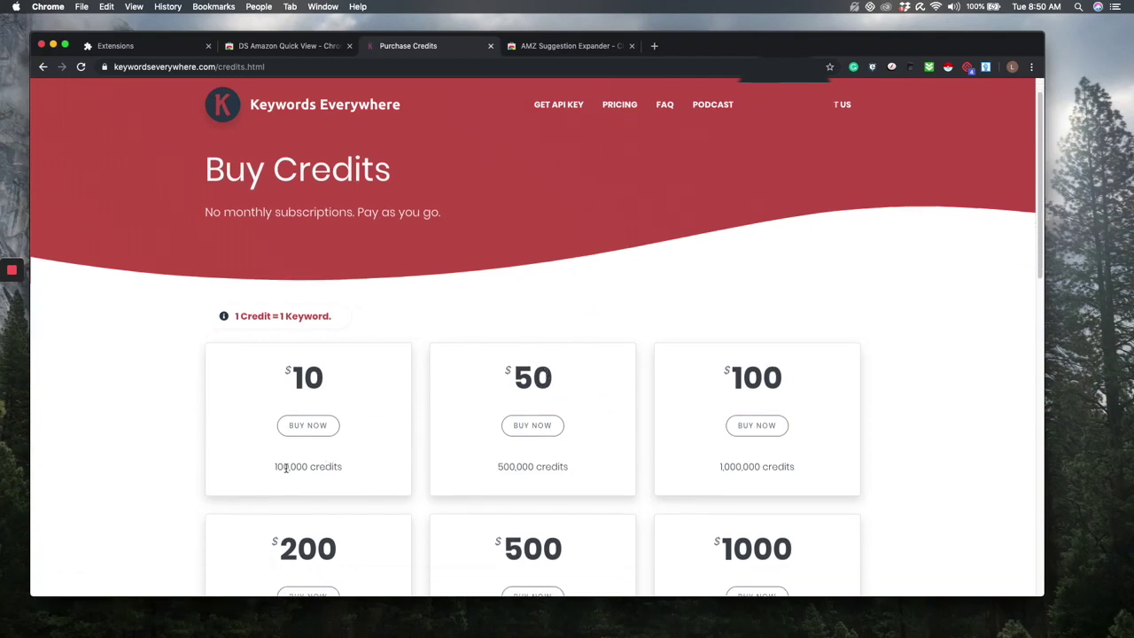
scroll(405, 441, down, 3)
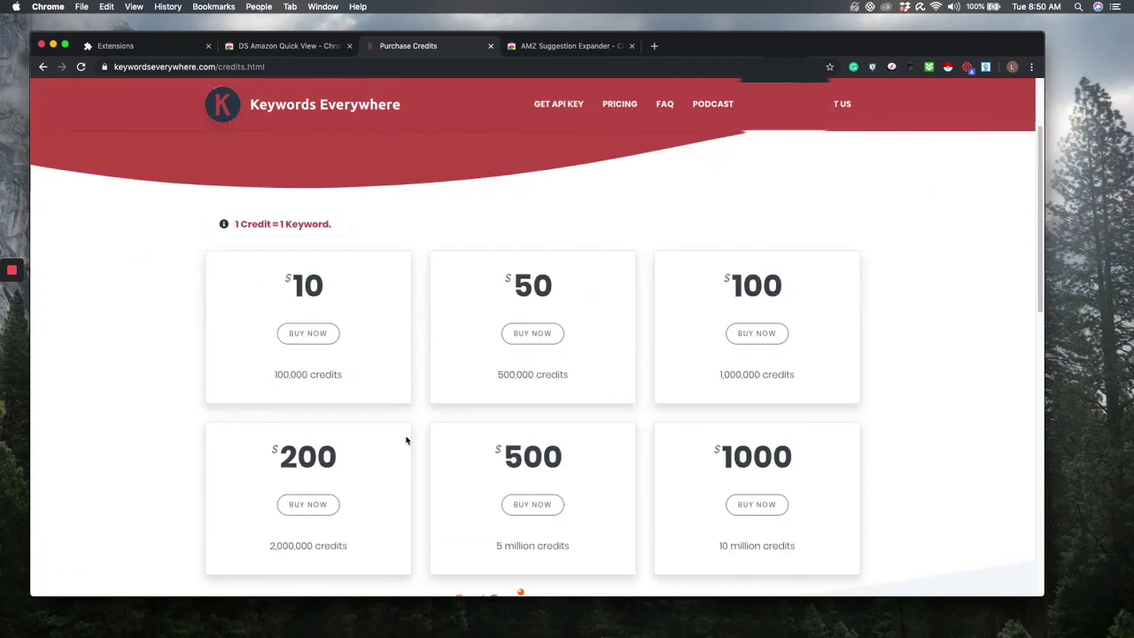
scroll(406, 440, up, 4)
click(45, 68)
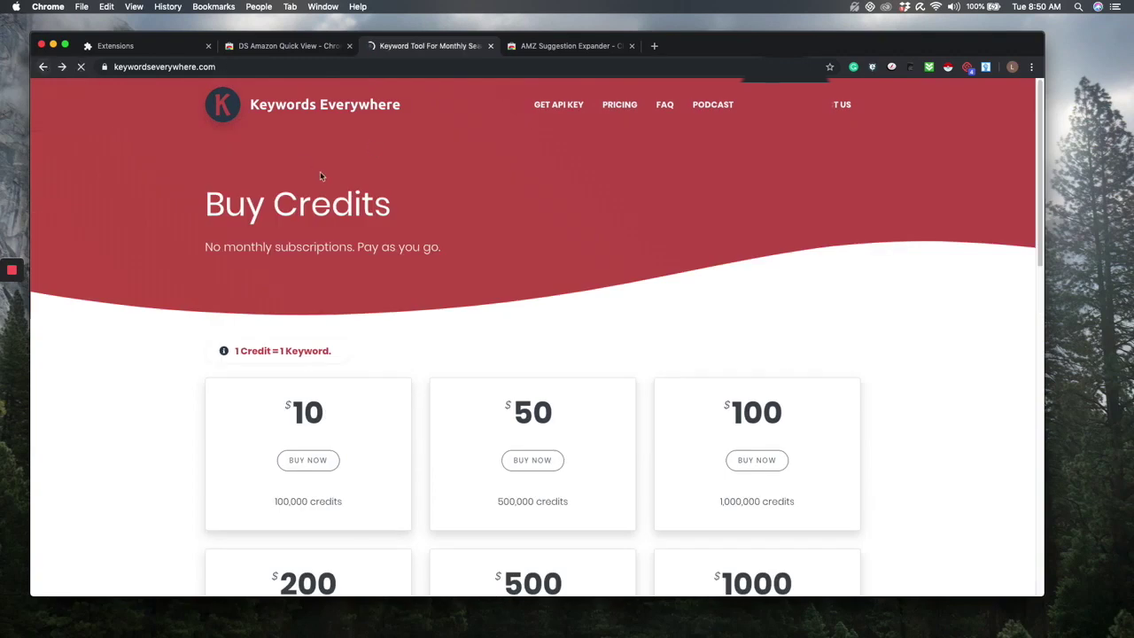
- Install the Keywords Everywhere - Keyword Tool extension from its Chrome Web Store listing
click(341, 378)
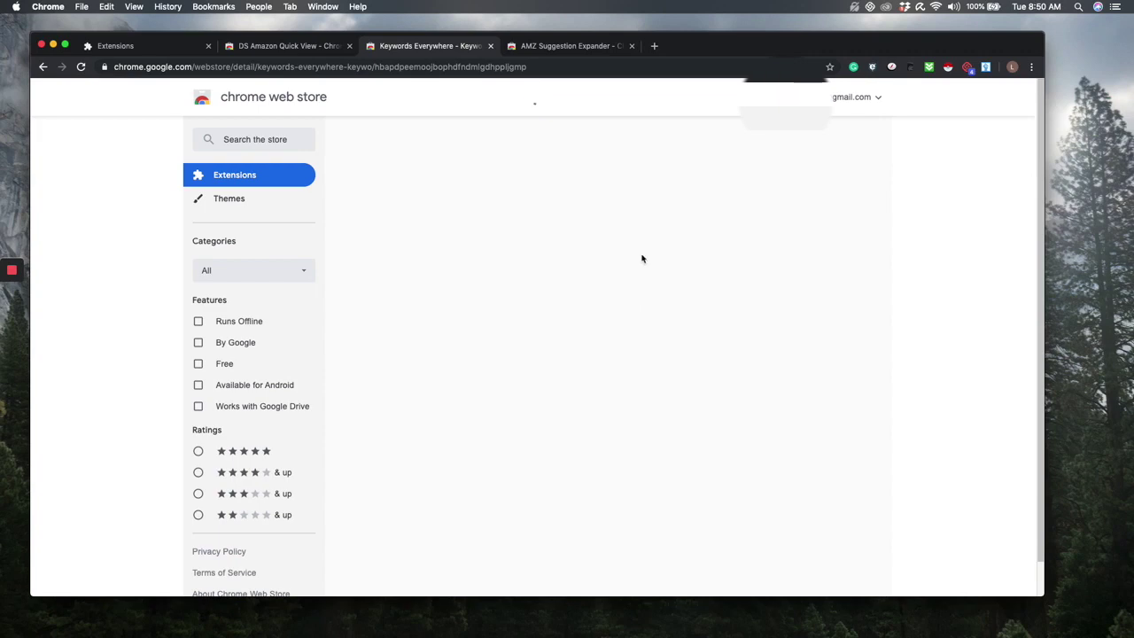
click(840, 98)
click(937, 126)
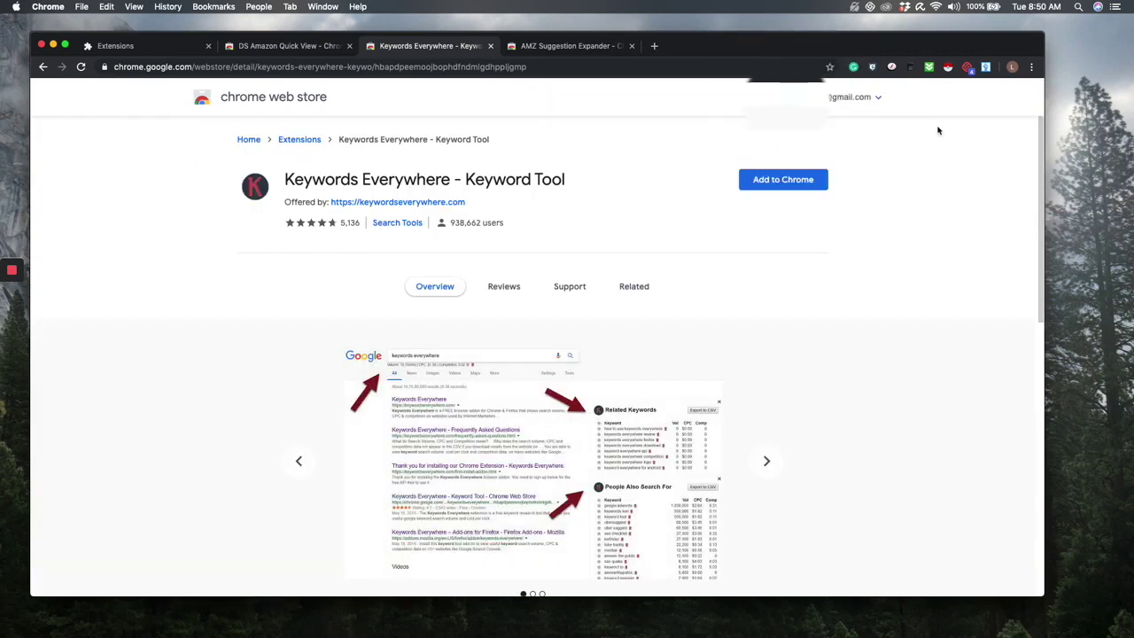
click(811, 181)
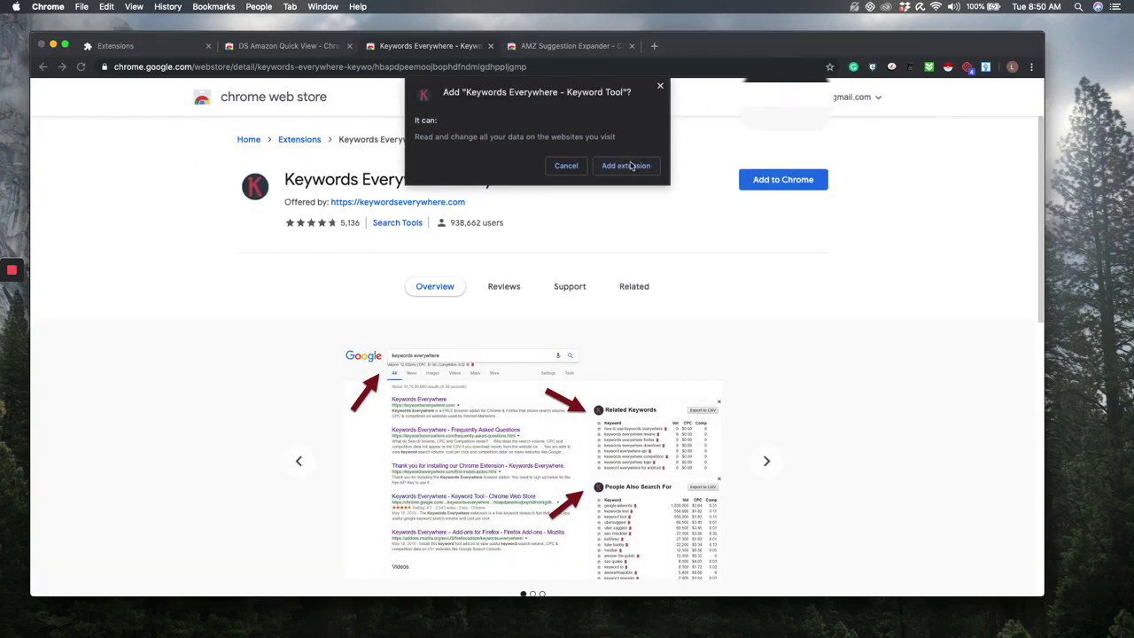
click(656, 165)
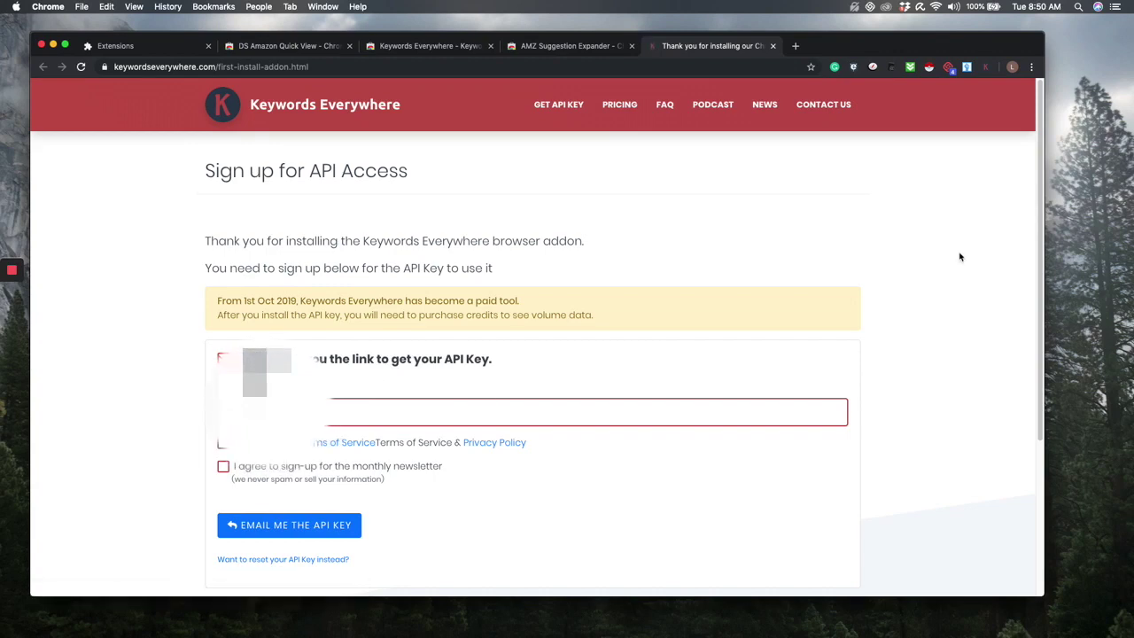
- Enter the account's Gmail address in the API sign-up form and submit Email Me The API Key
scroll(784, 305, down, 1)
scroll(778, 303, down, 1)
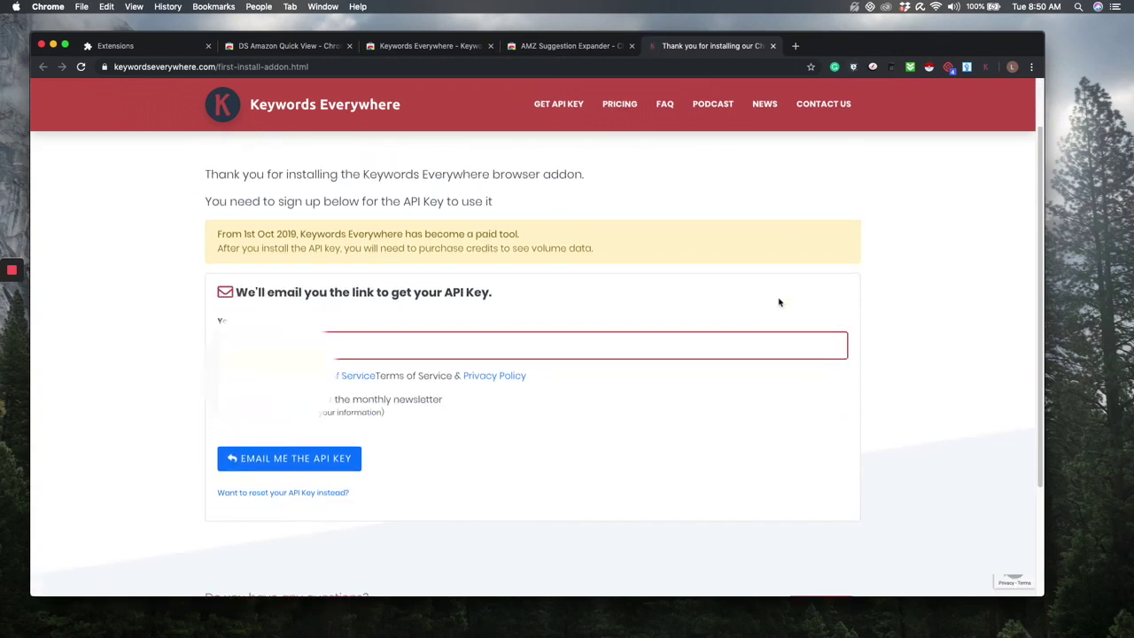
scroll(805, 383, up, 1)
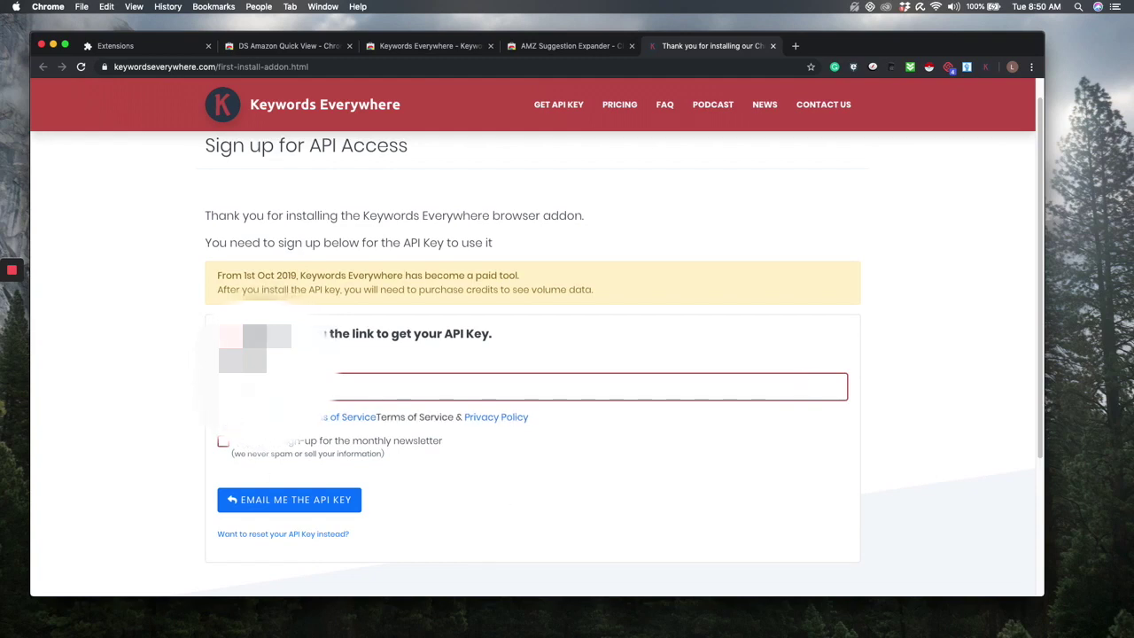
click(477, 384)
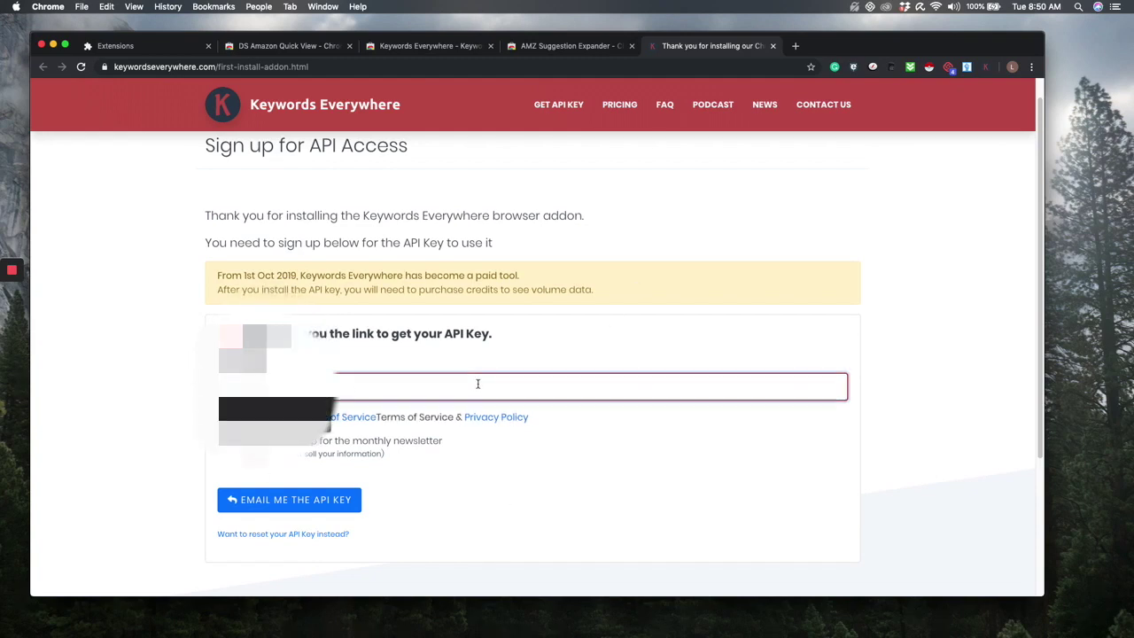
text(...)
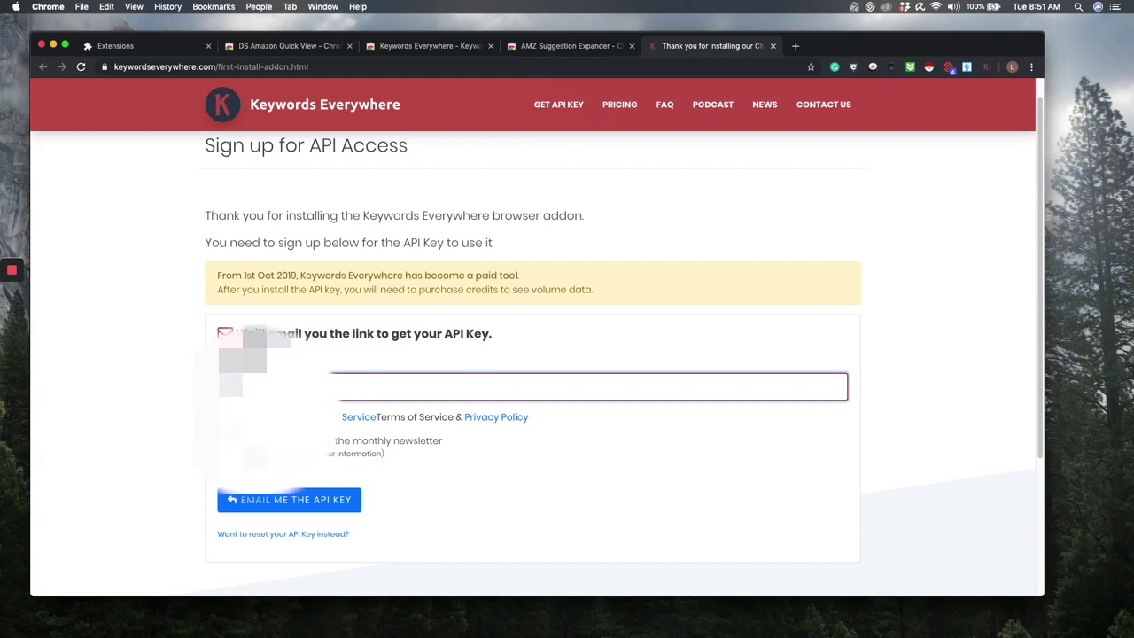
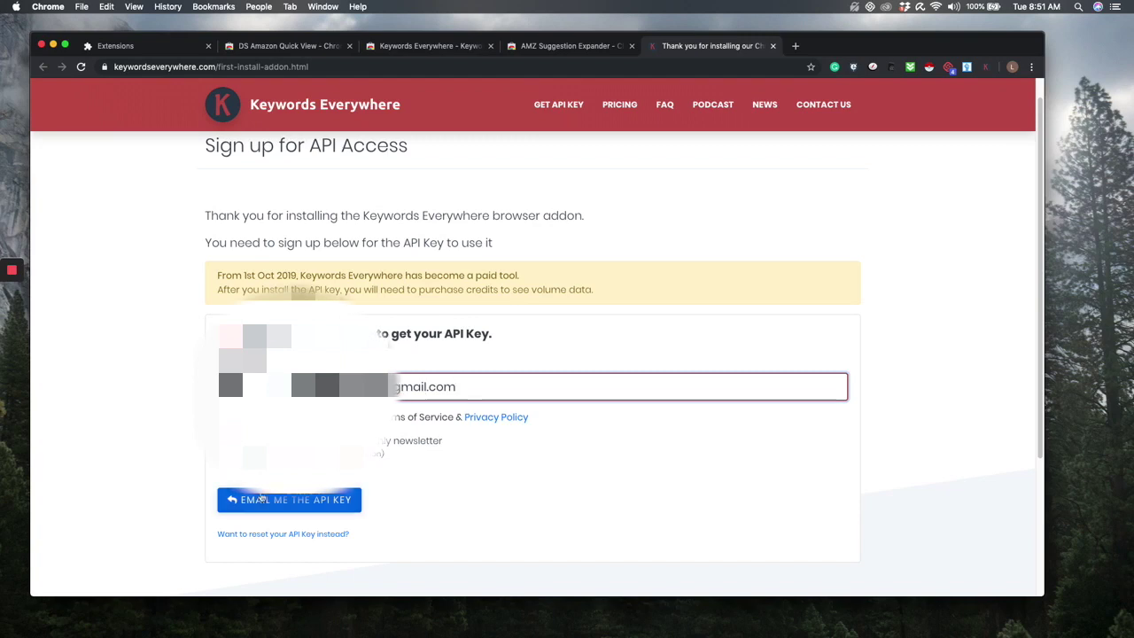
key(Return)
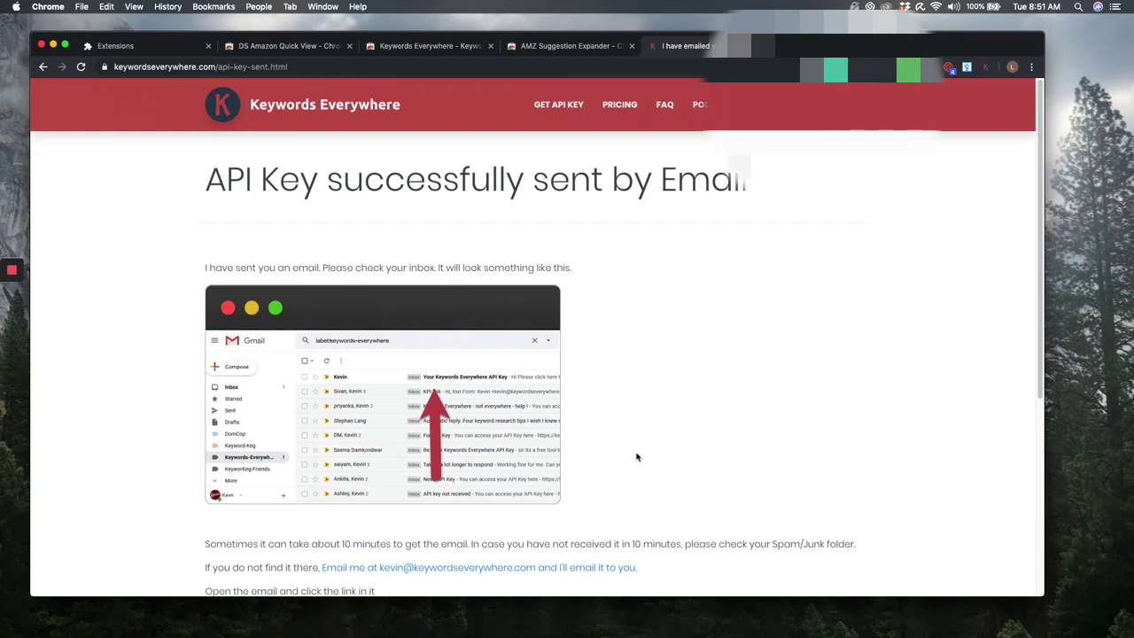
- Read the 'API Key successfully sent by Email' instructions, then bring up Chrome's three-dot menu
scroll(636, 457, down, 3)
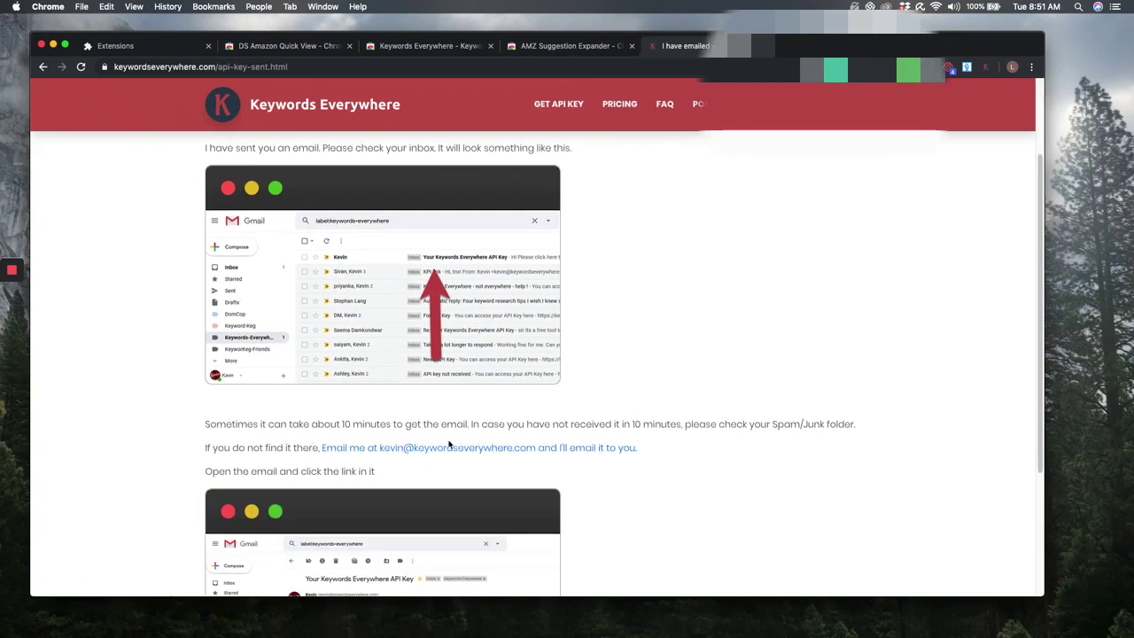
scroll(404, 485, down, 5)
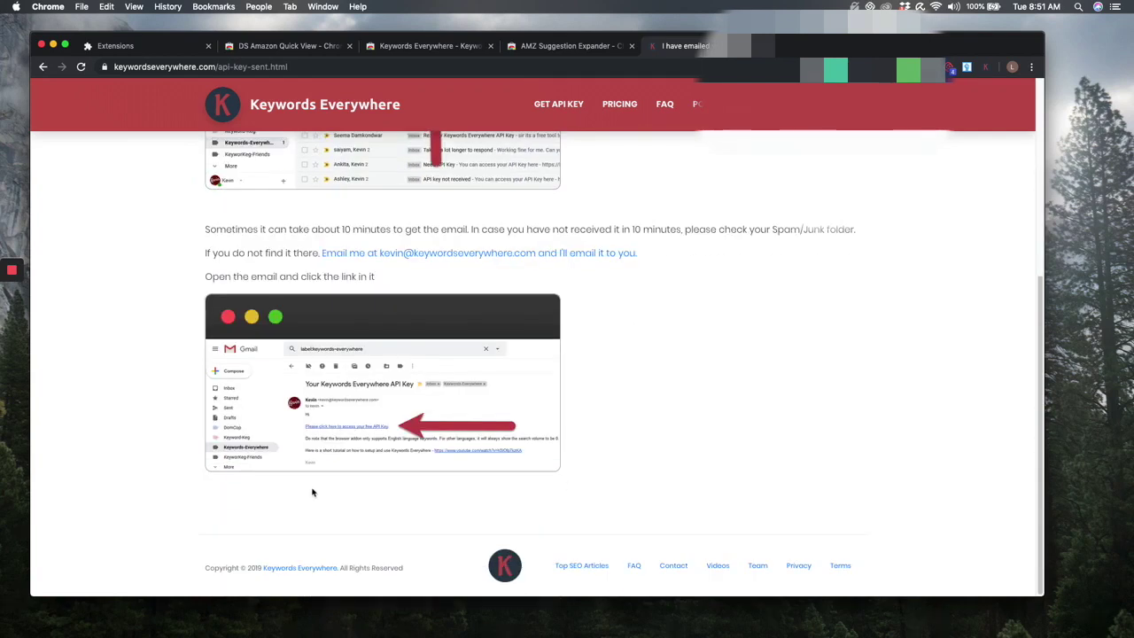
scroll(467, 491, up, 8)
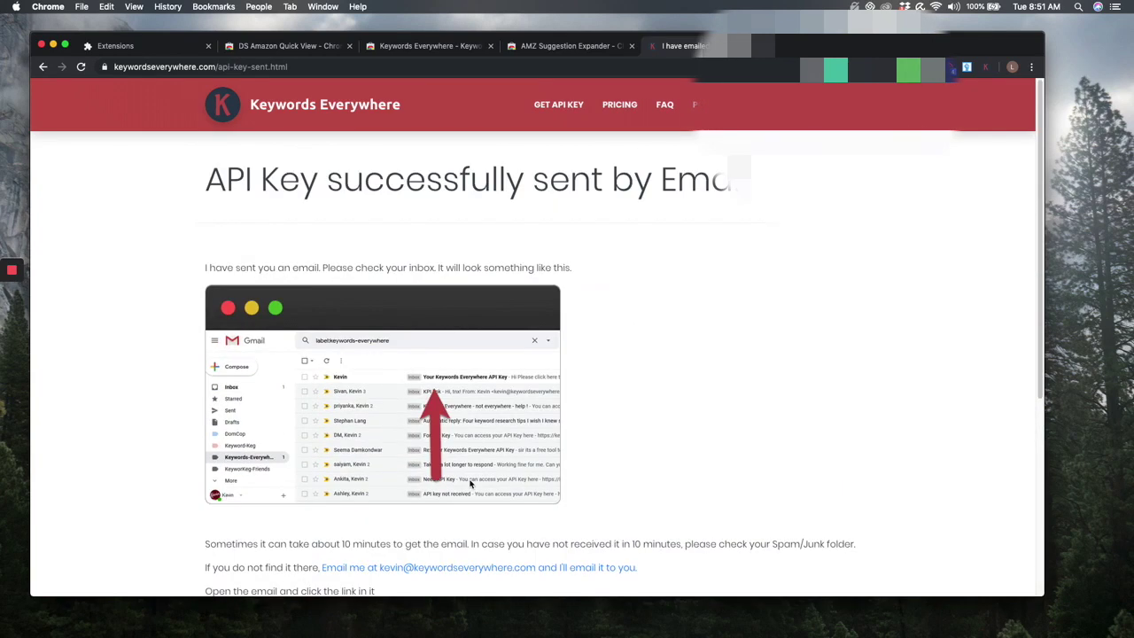
click(1031, 67)
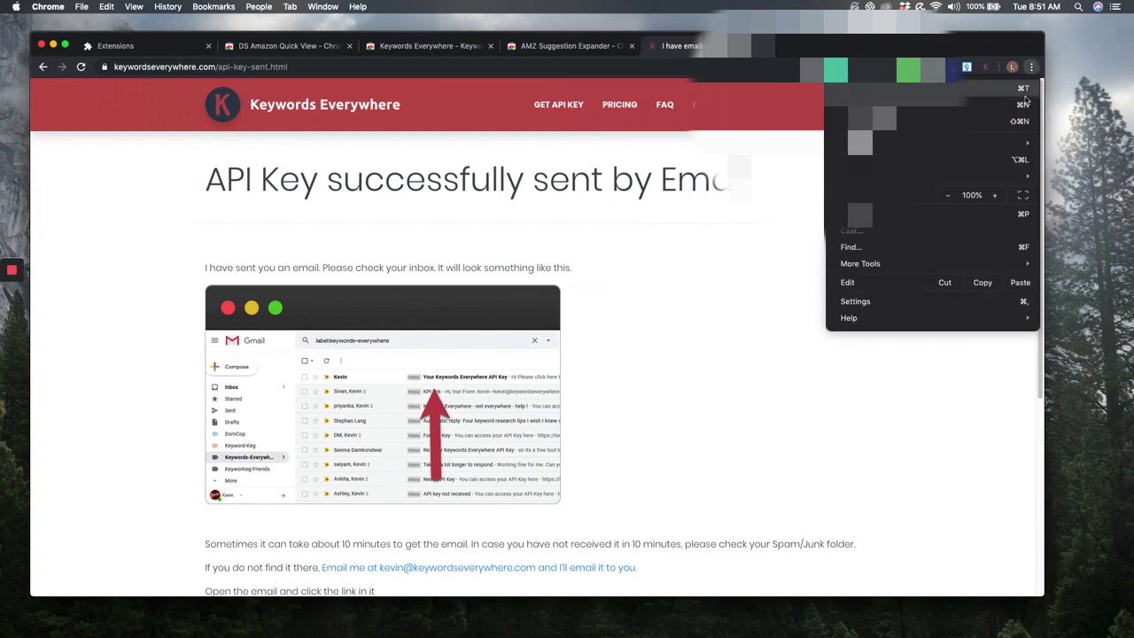
- Open a new incognito window and go to Gmail
click(698, 159)
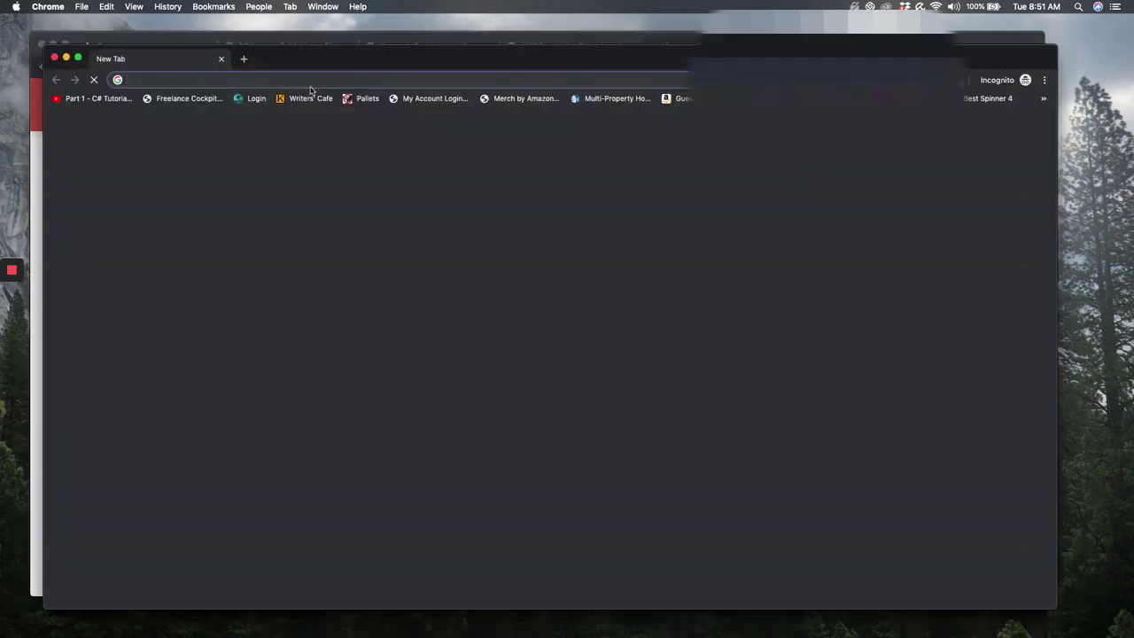
text(gmail)
key(Return)
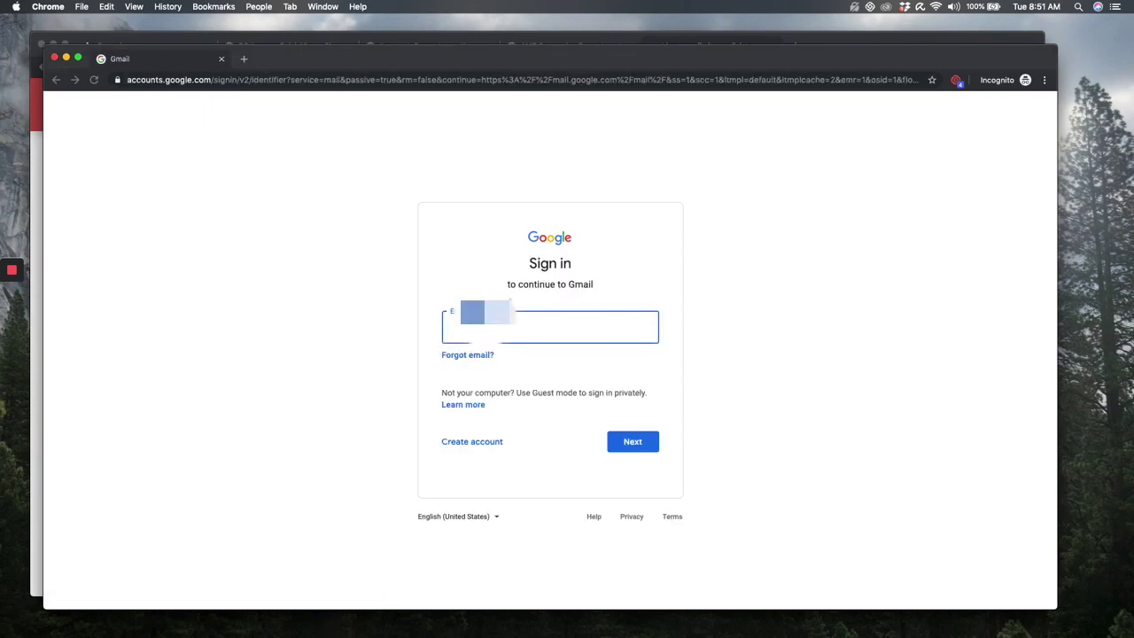
- Sign in to Gmail with the account e-mail and pasted password
key(super+Tab)
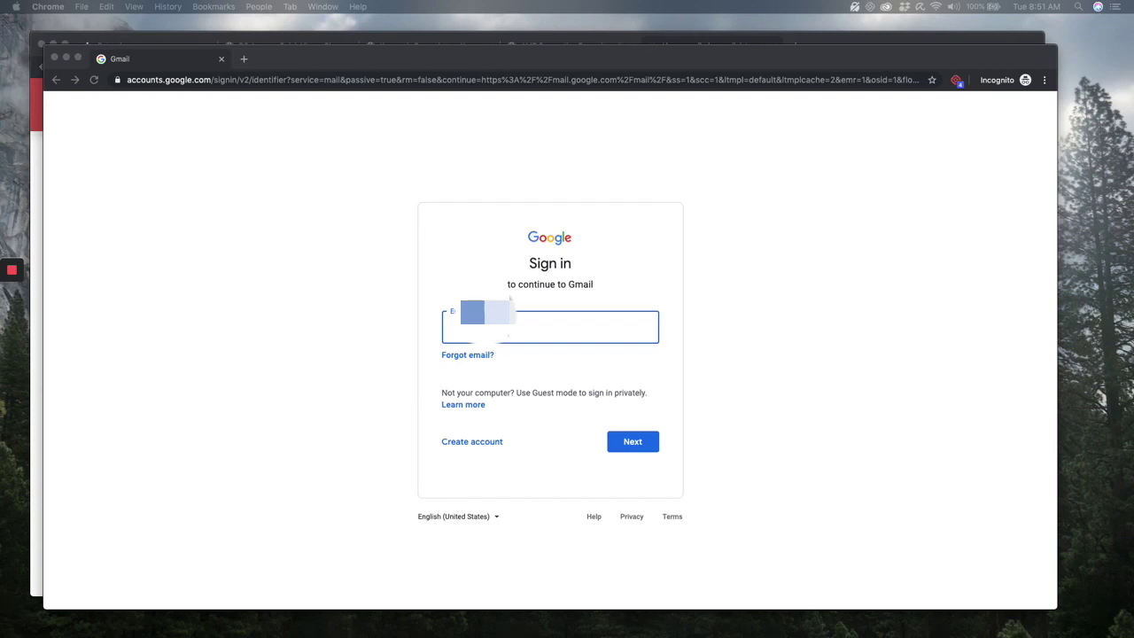
key(super+Tab)
text(t)
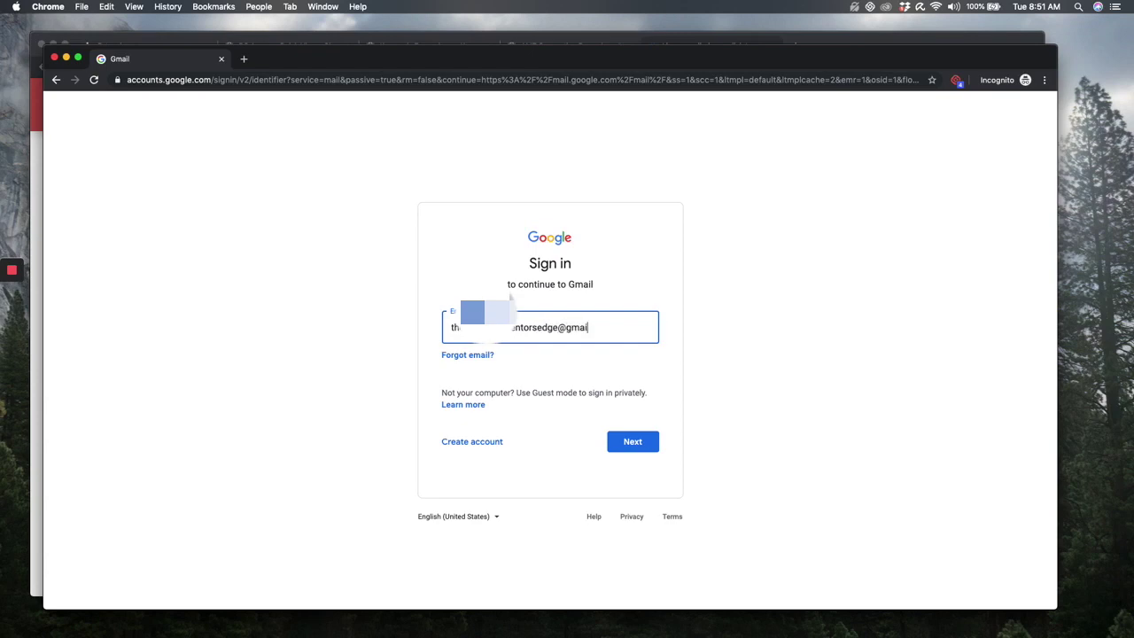
text(m)
key(Return)
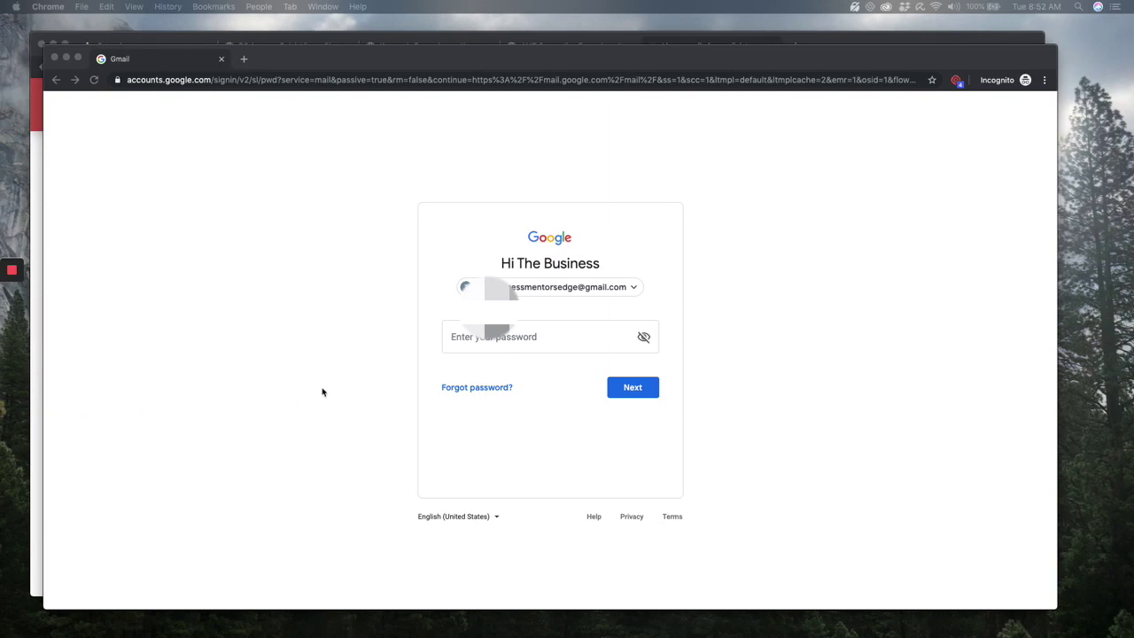
click(522, 350)
key(super+v)
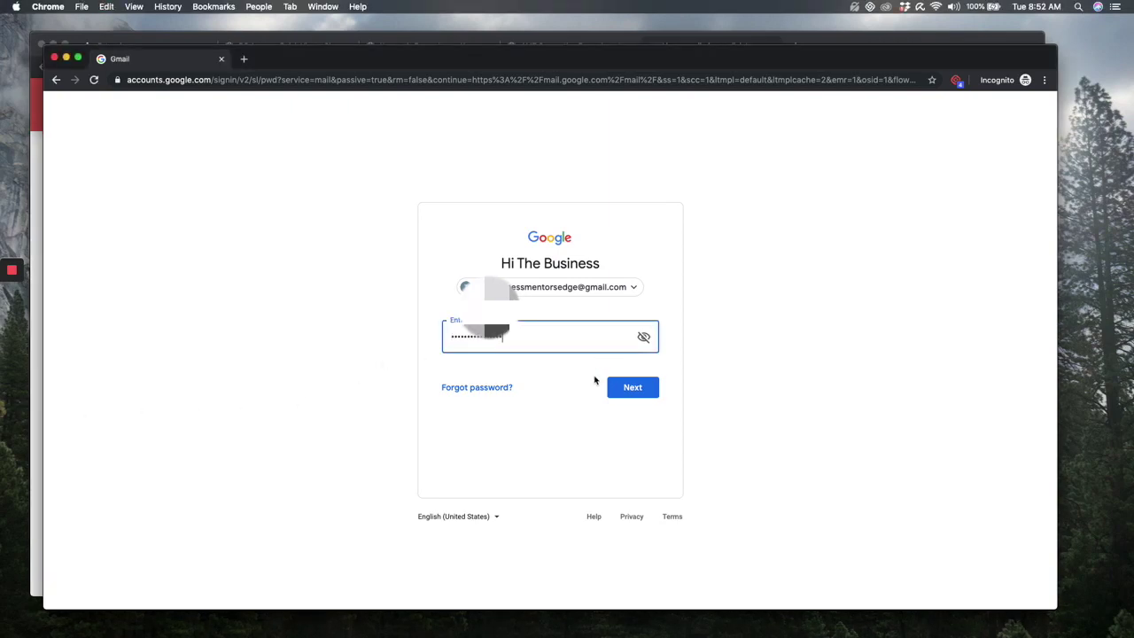
click(646, 387)
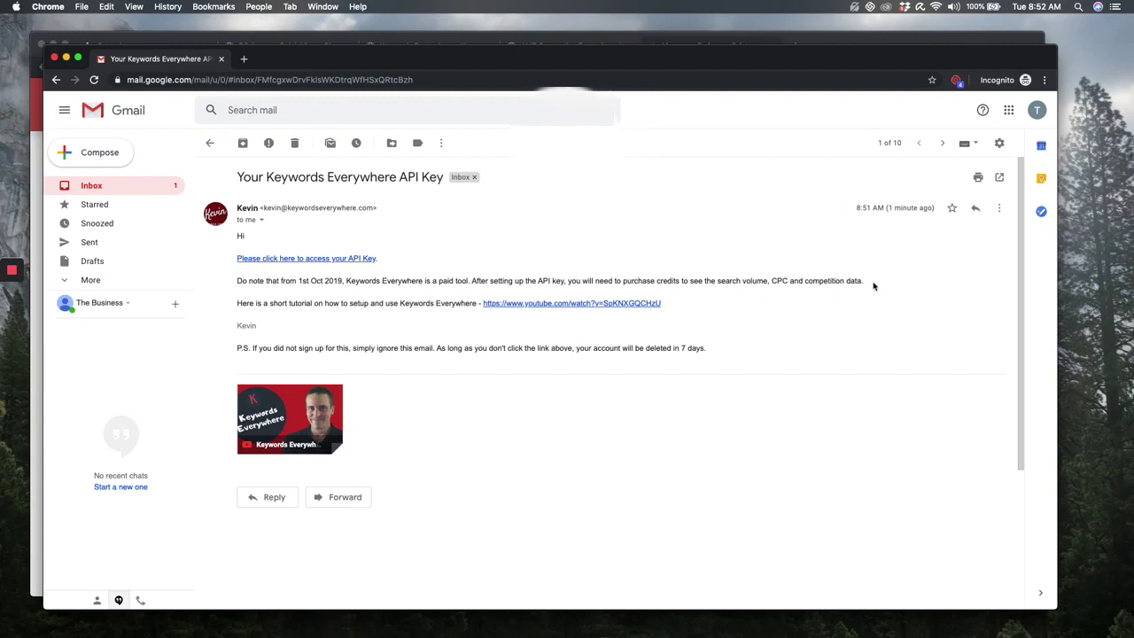
- Follow the email's API key link and copy the Keywords Everywhere API key
drag(865, 283, 729, 281)
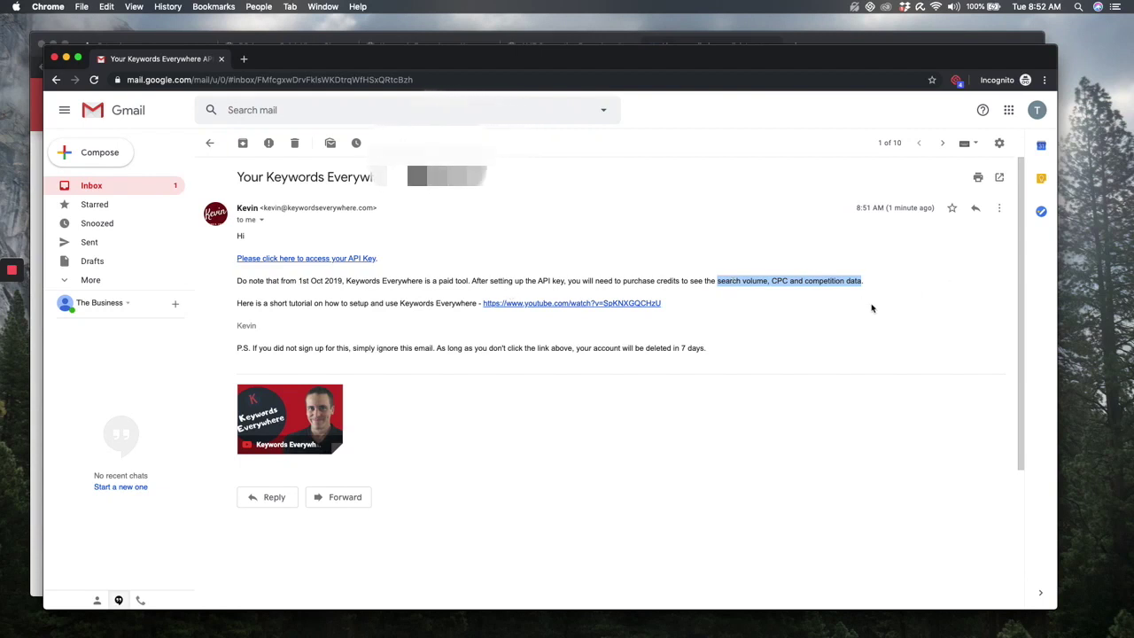
click(349, 259)
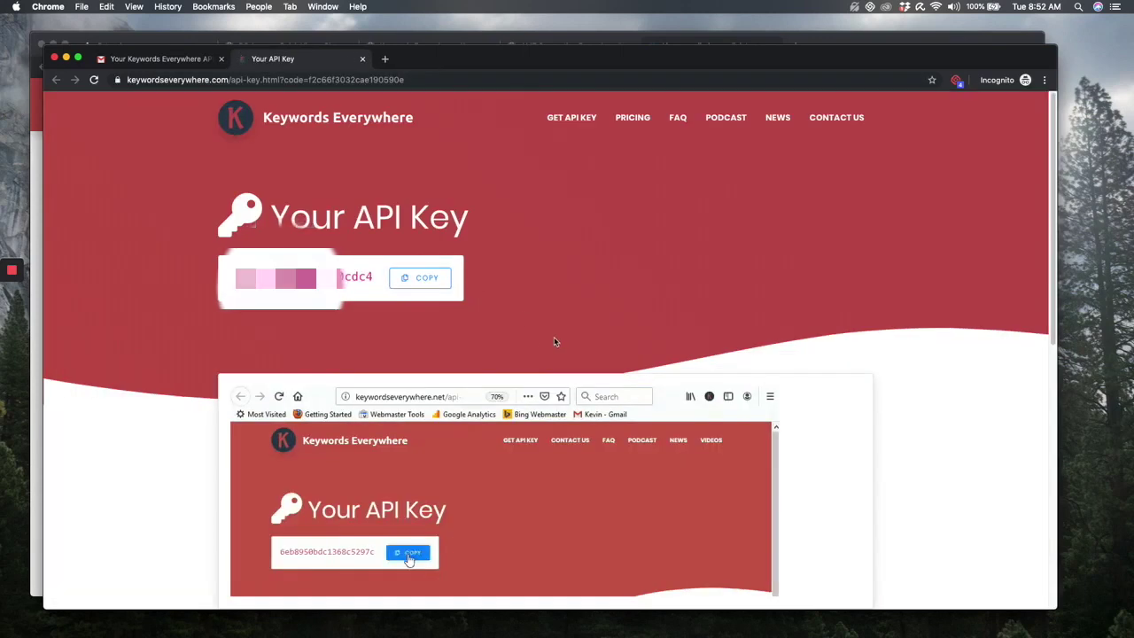
click(427, 280)
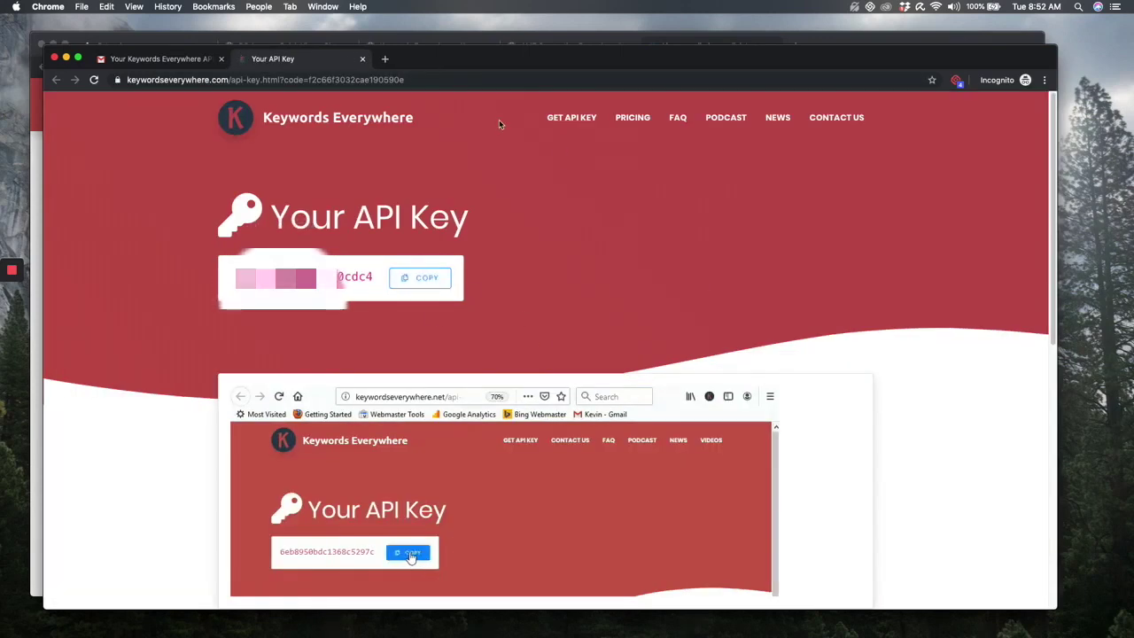
- Bring the original Chrome window with the confirmation page back to the front
drag(519, 56, 527, 143)
click(666, 45)
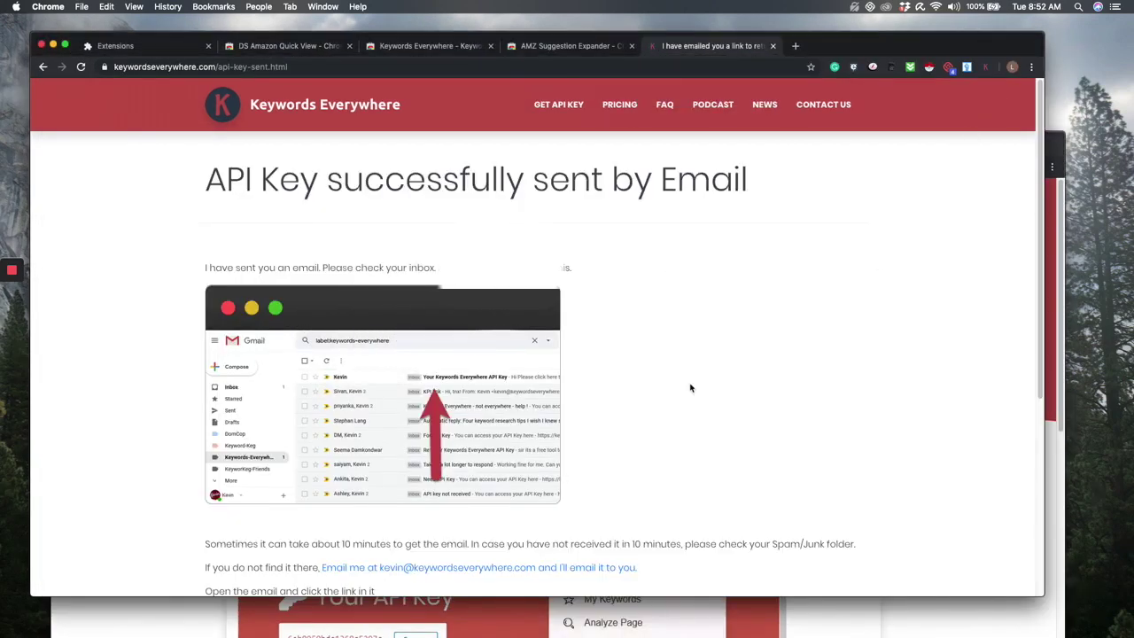
scroll(688, 385, down, 5)
scroll(692, 388, up, 2)
scroll(691, 387, up, 3)
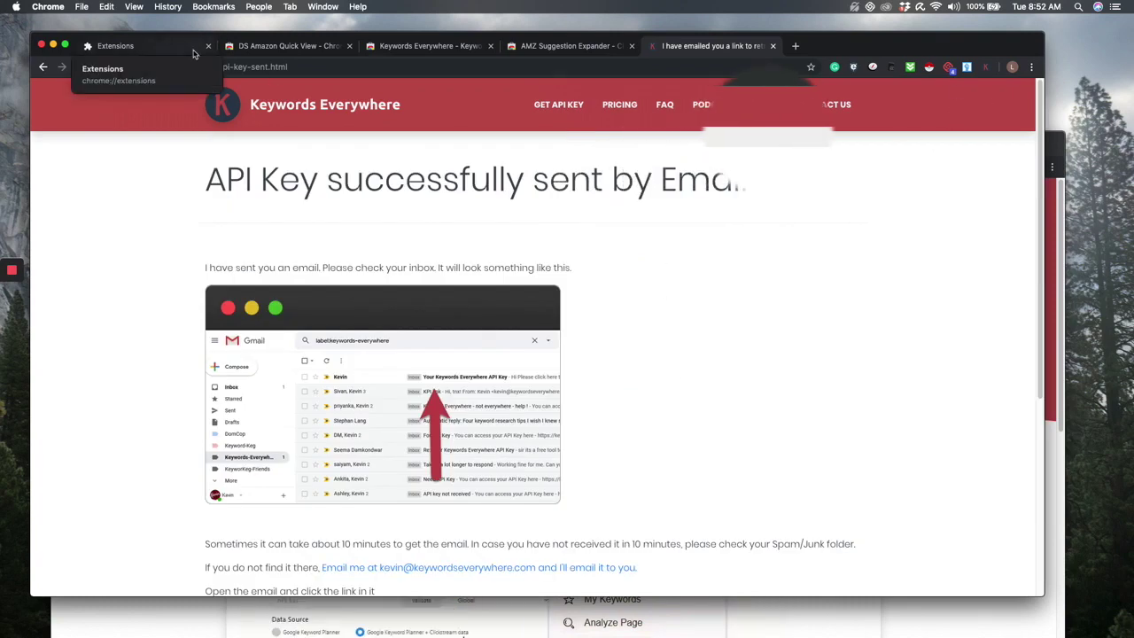
- Show Chrome's Extensions page via Settings, listing Keywords Everywhere and DS Amazon Quick View
click(113, 45)
click(80, 67)
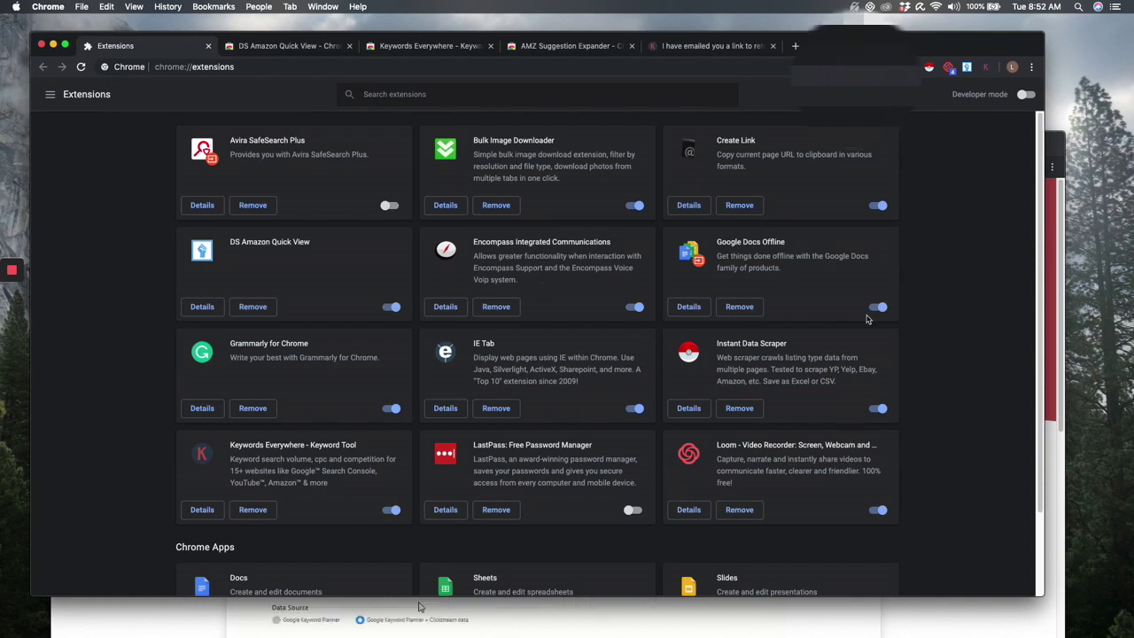
click(1031, 66)
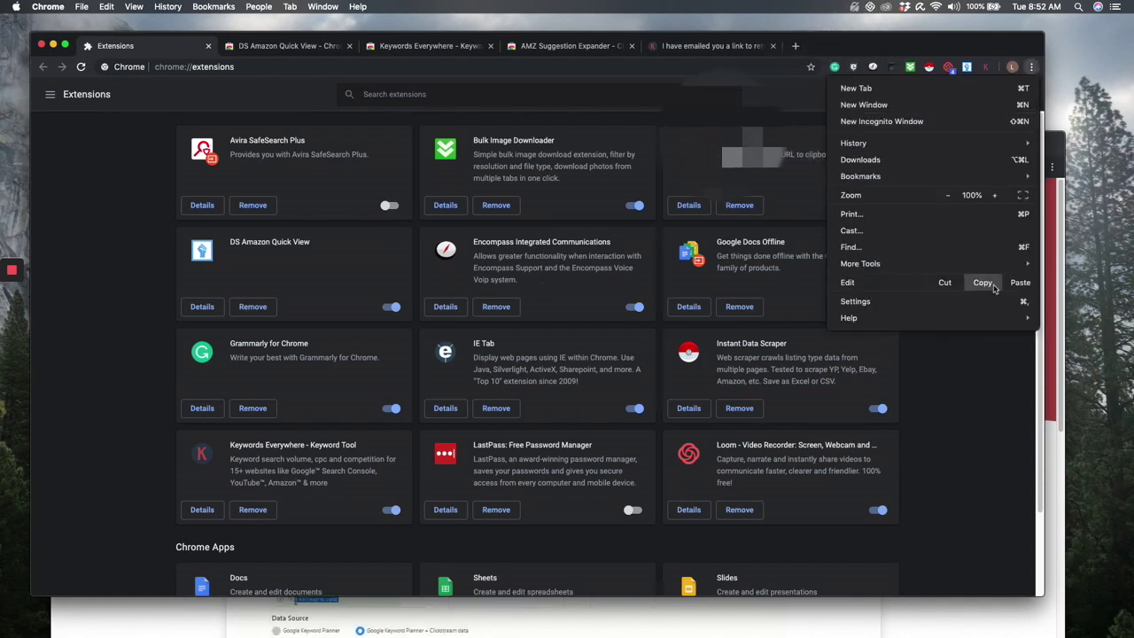
click(972, 304)
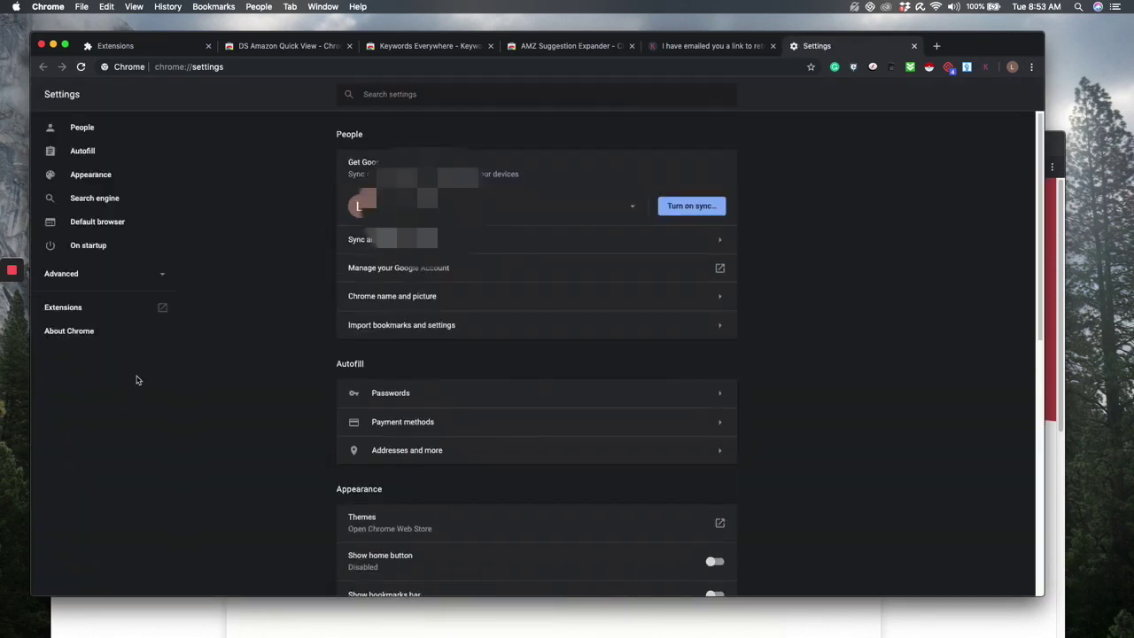
click(68, 310)
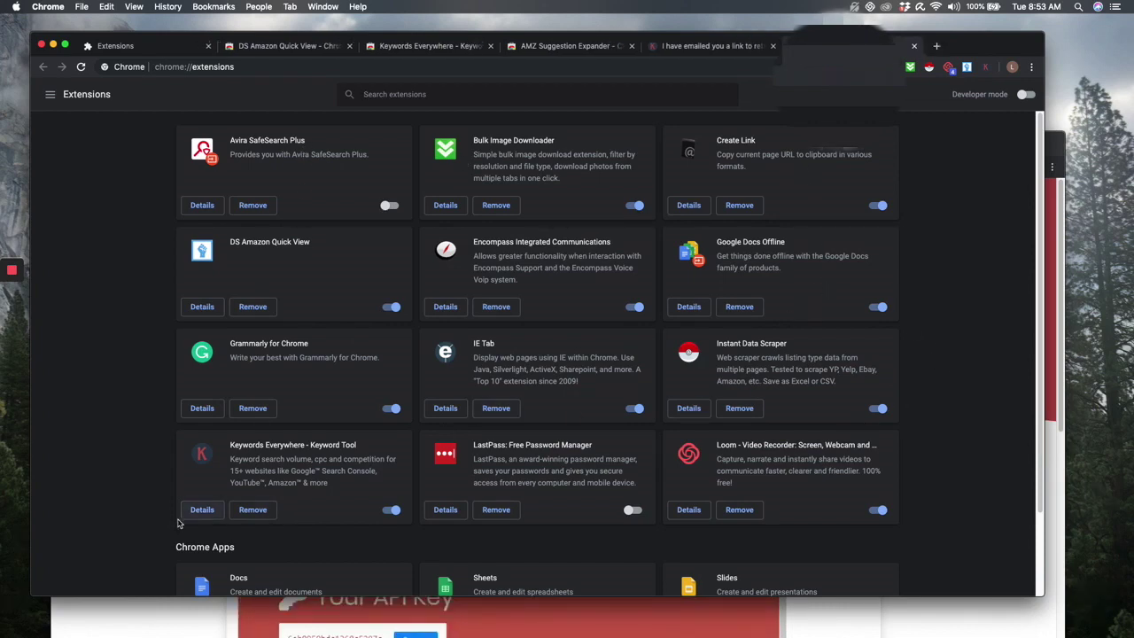
- Switch on 'Allow in incognito' in Keywords Everywhere's details, then bring up its toolbar menu
click(202, 509)
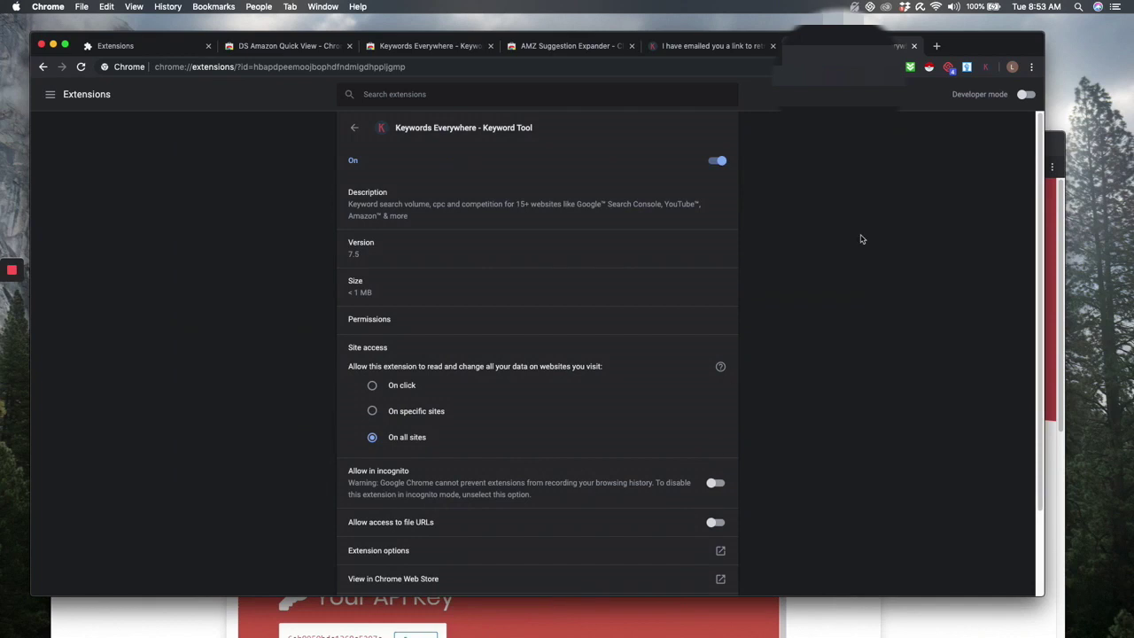
scroll(416, 355, down, 1)
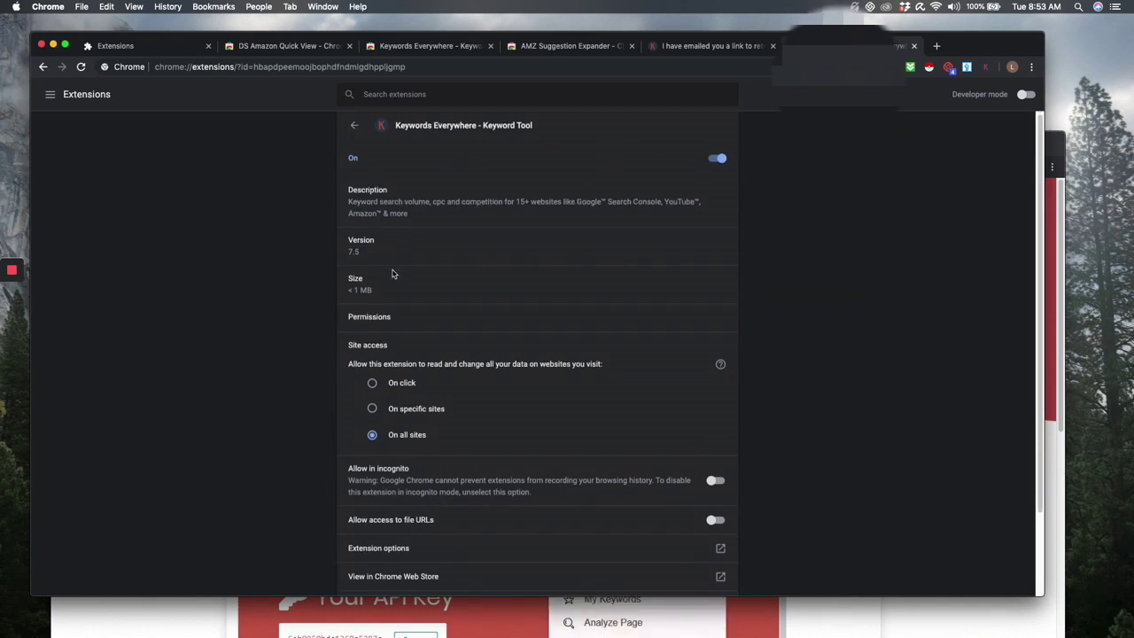
scroll(456, 490, down, 3)
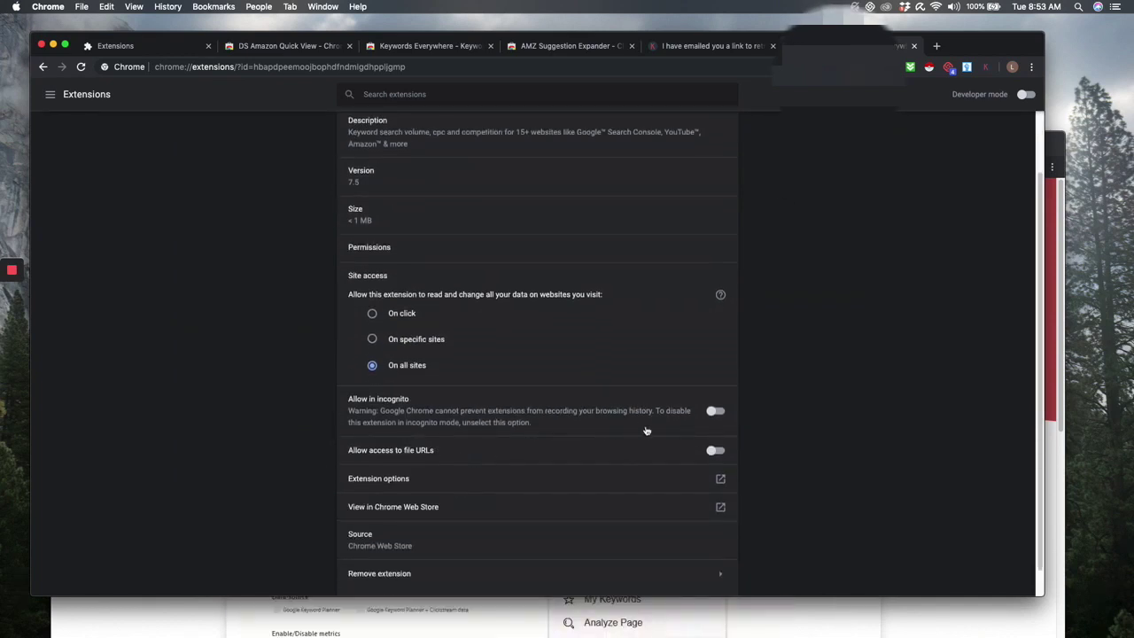
click(710, 422)
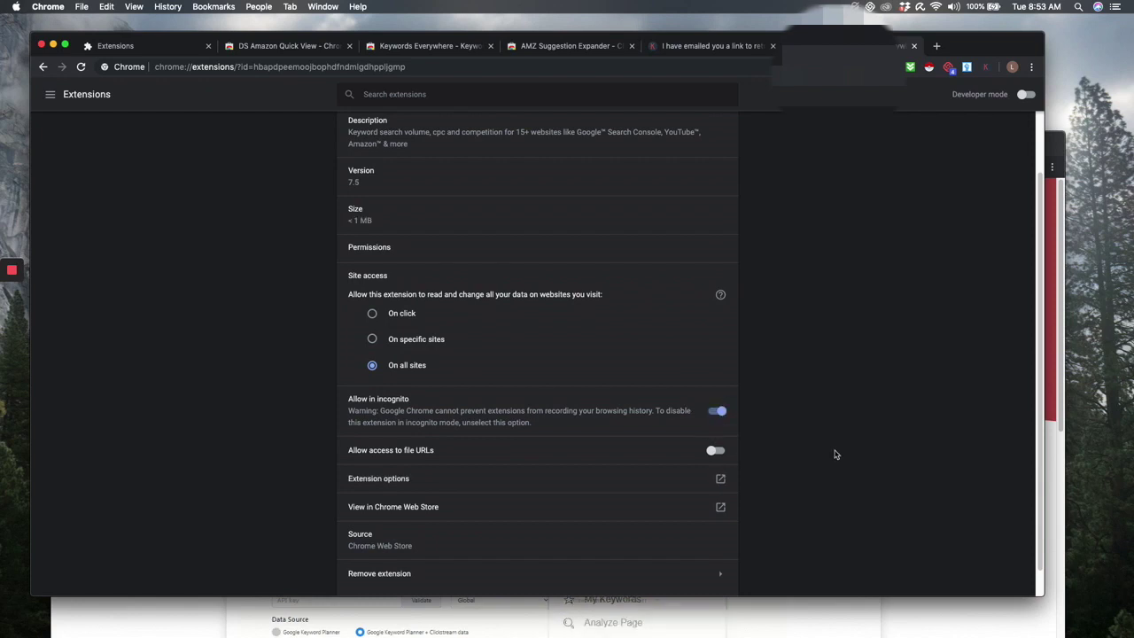
scroll(834, 456, down, 1)
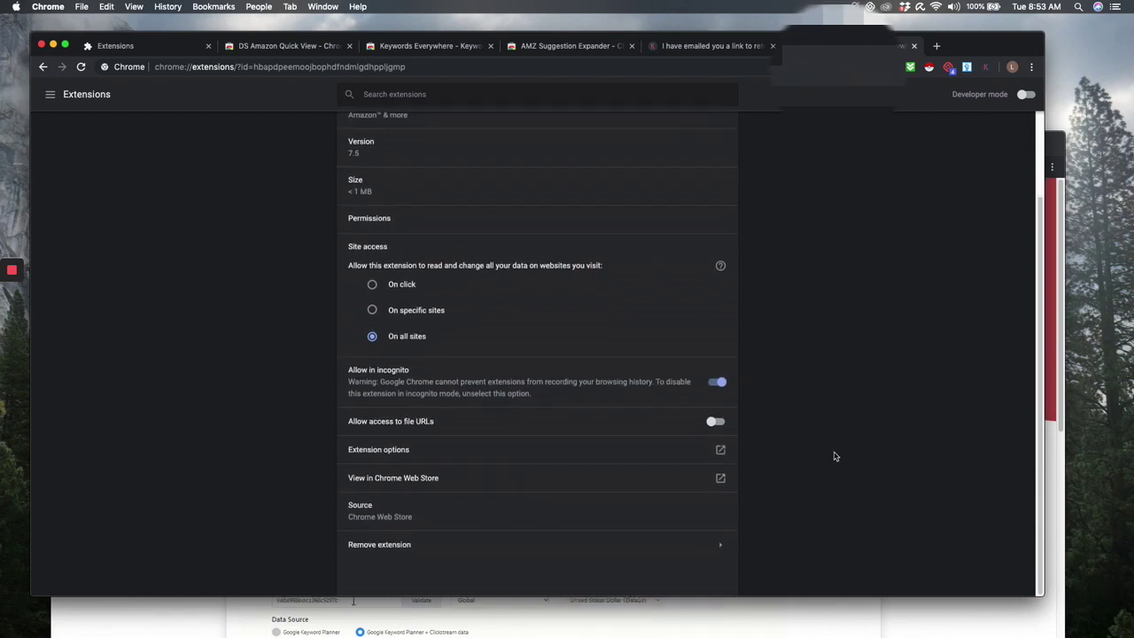
scroll(834, 456, up, 4)
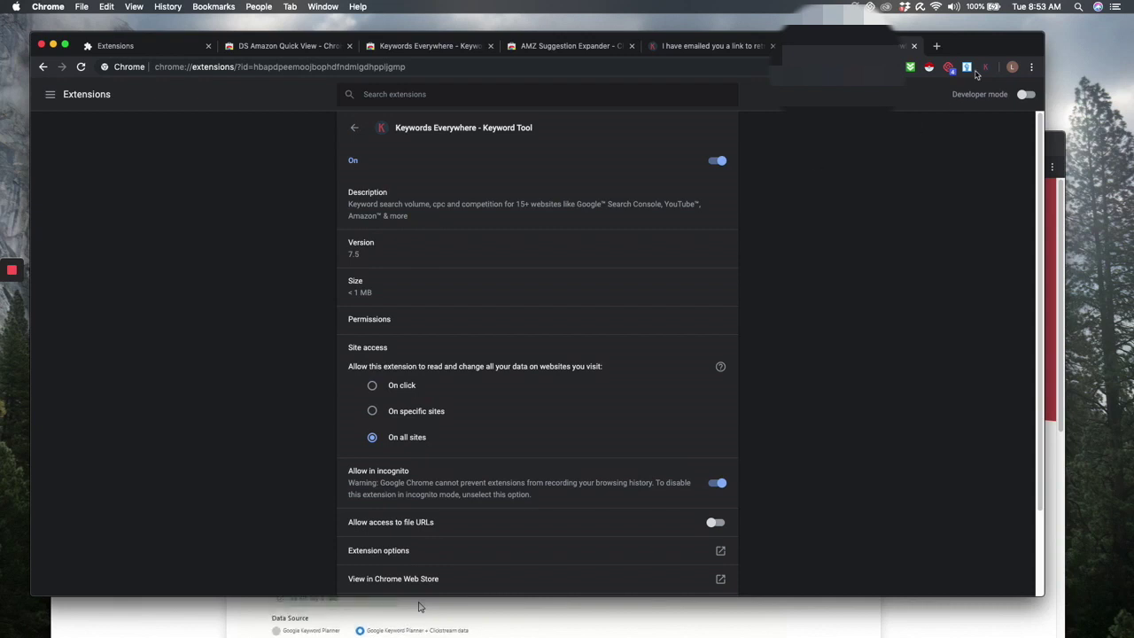
click(986, 68)
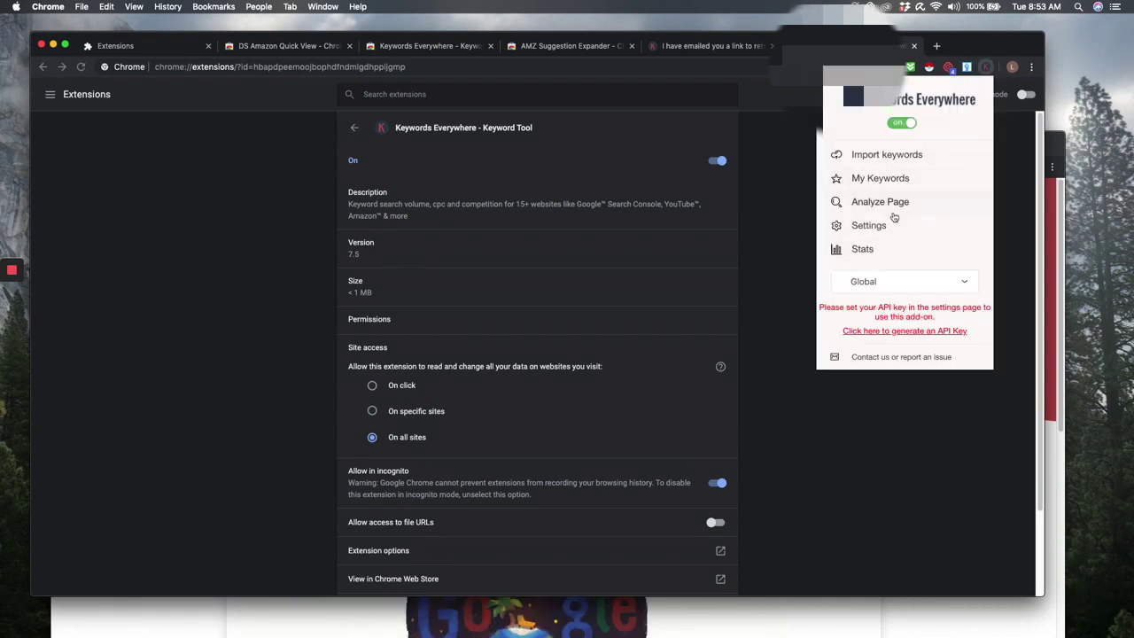
- Paste the copied API key into Keywords Everywhere settings, validate it, and review the options
click(886, 226)
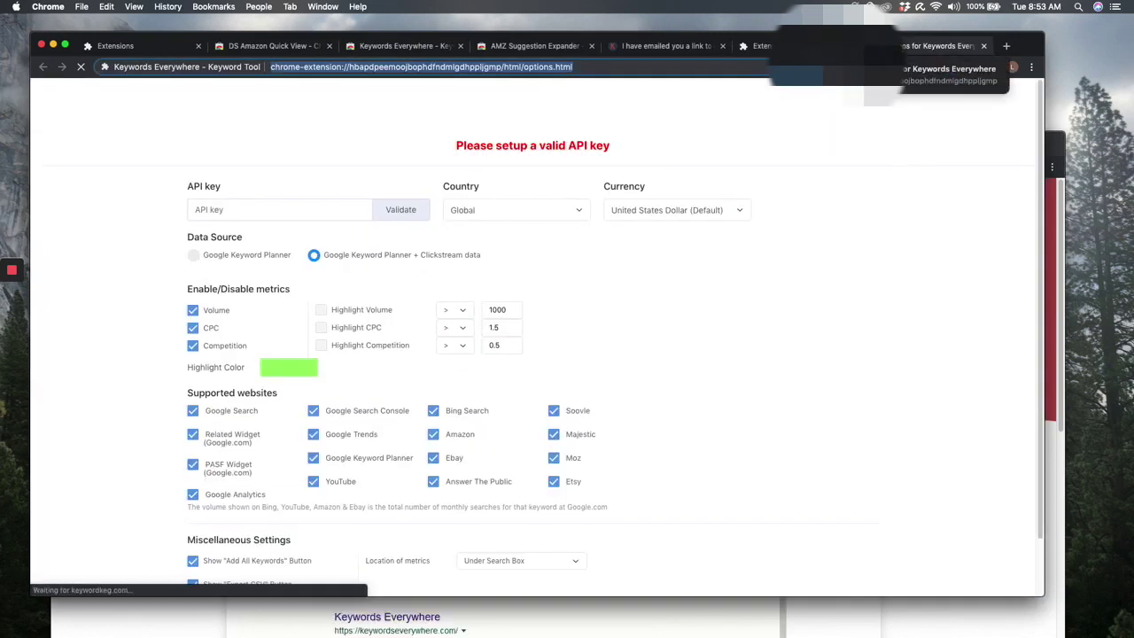
right_click(334, 215)
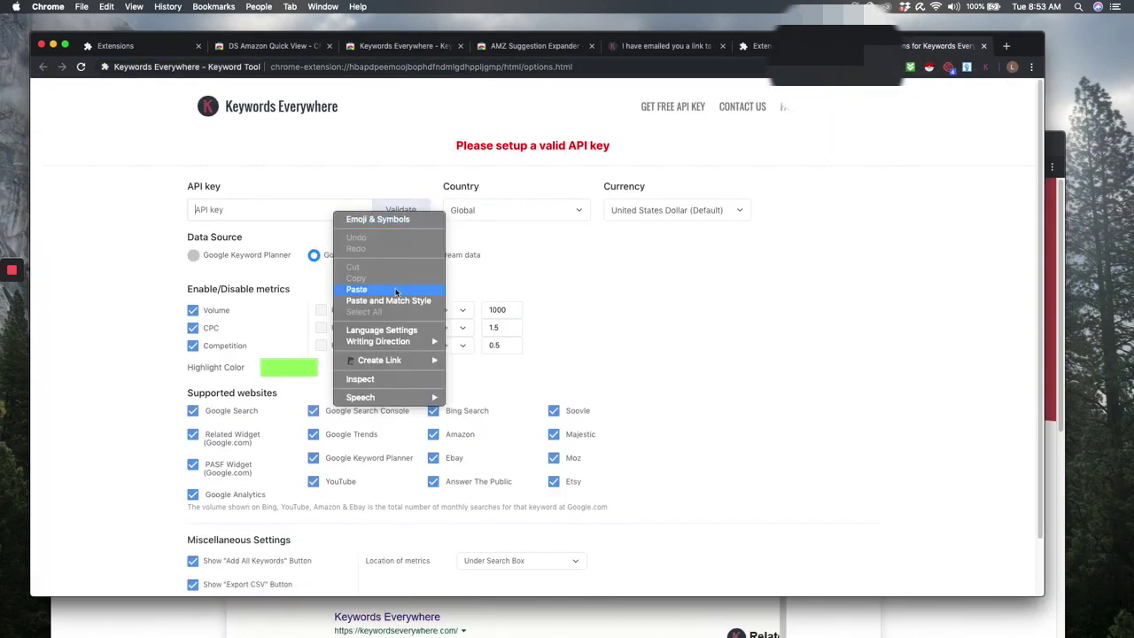
click(354, 289)
click(402, 210)
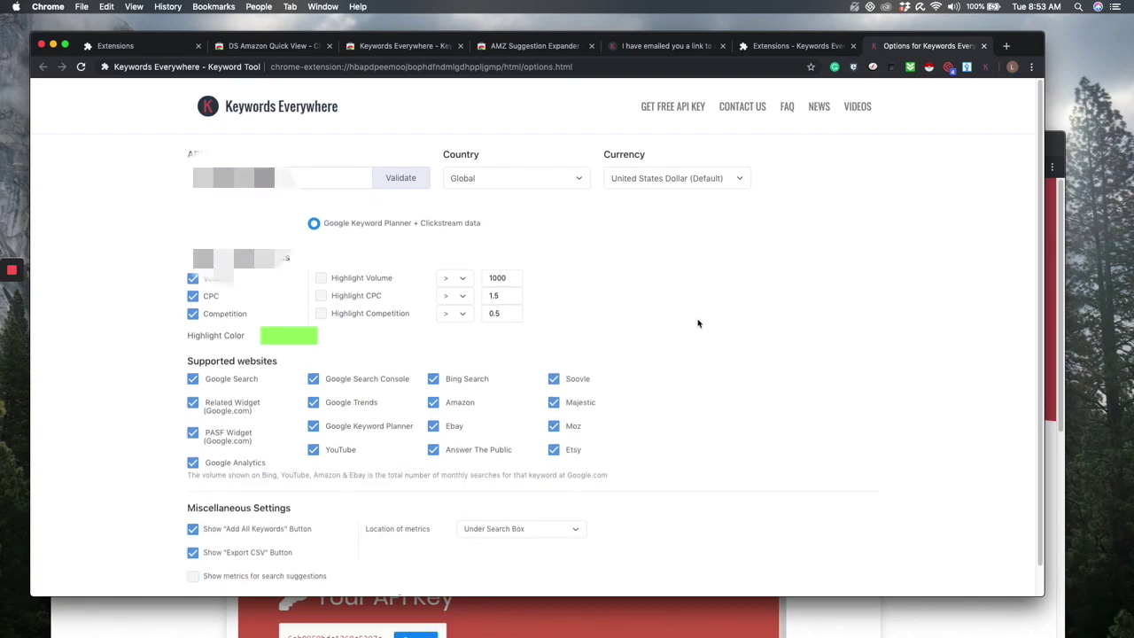
scroll(671, 316, down, 1)
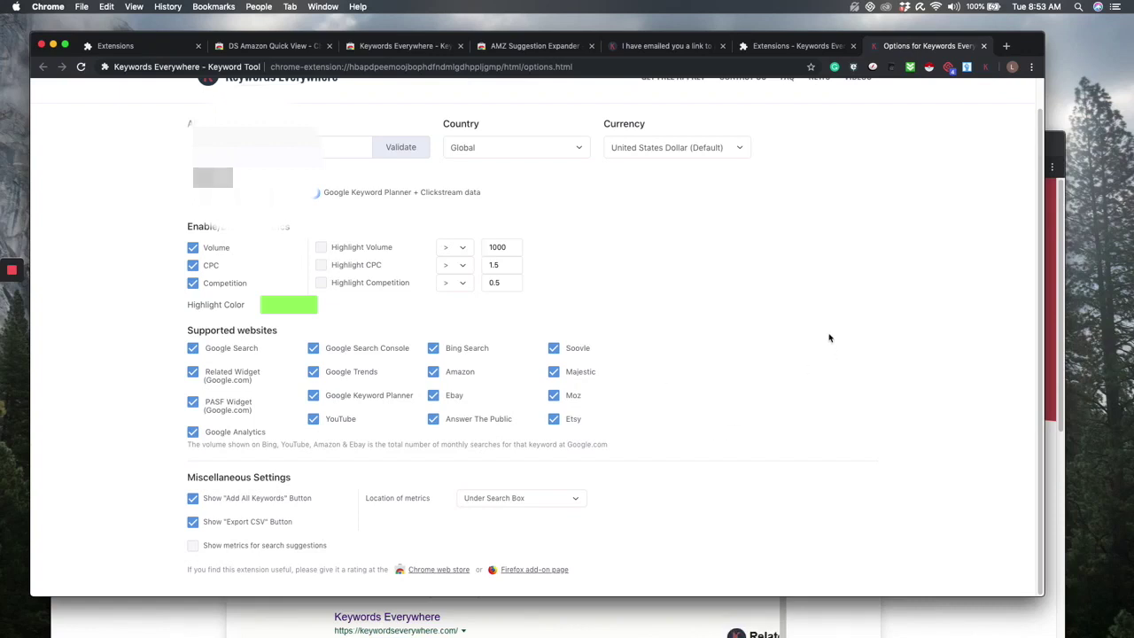
scroll(829, 338, up, 1)
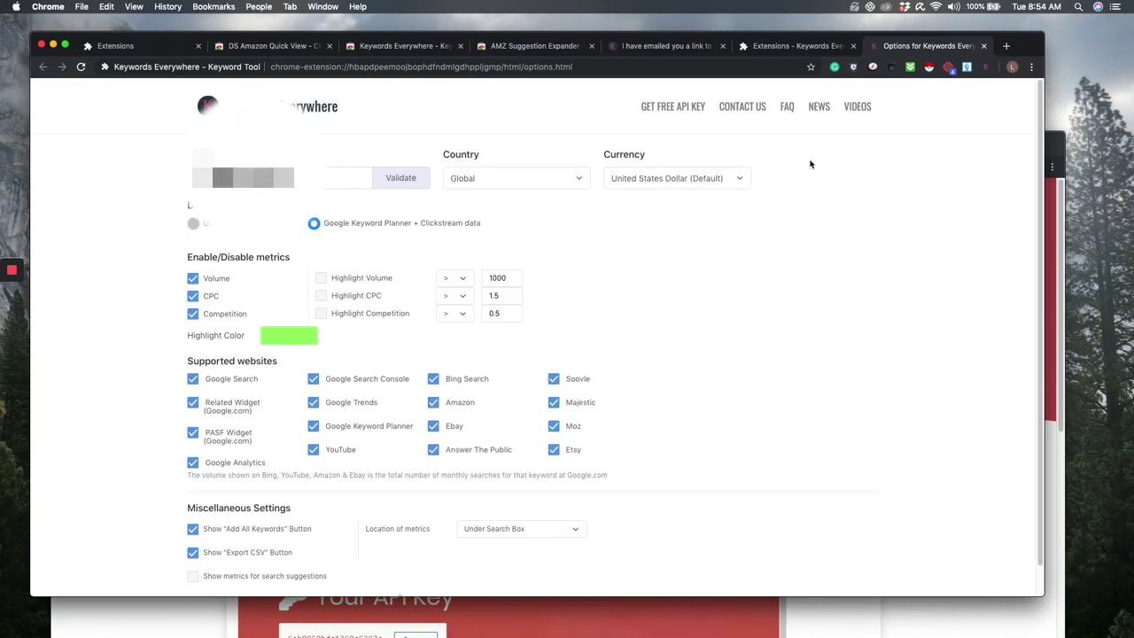
scroll(672, 281, down, 1)
scroll(671, 282, up, 1)
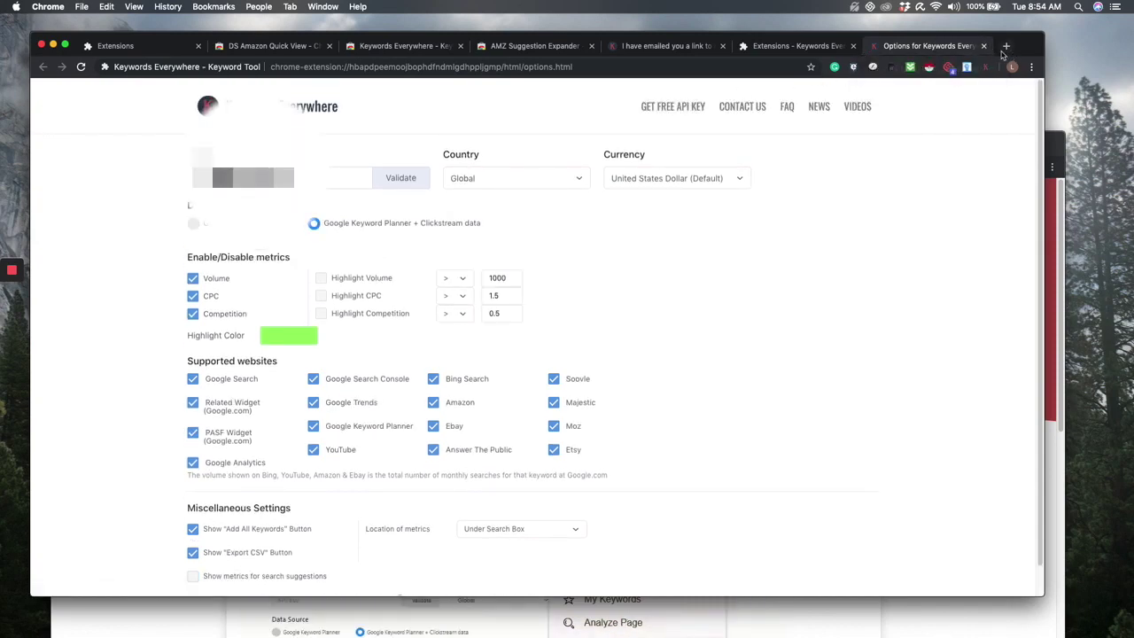
- Close the options tab, browse Keywords Everywhere's store screenshots, then go to the AMZ Suggestion Expander listing
click(985, 45)
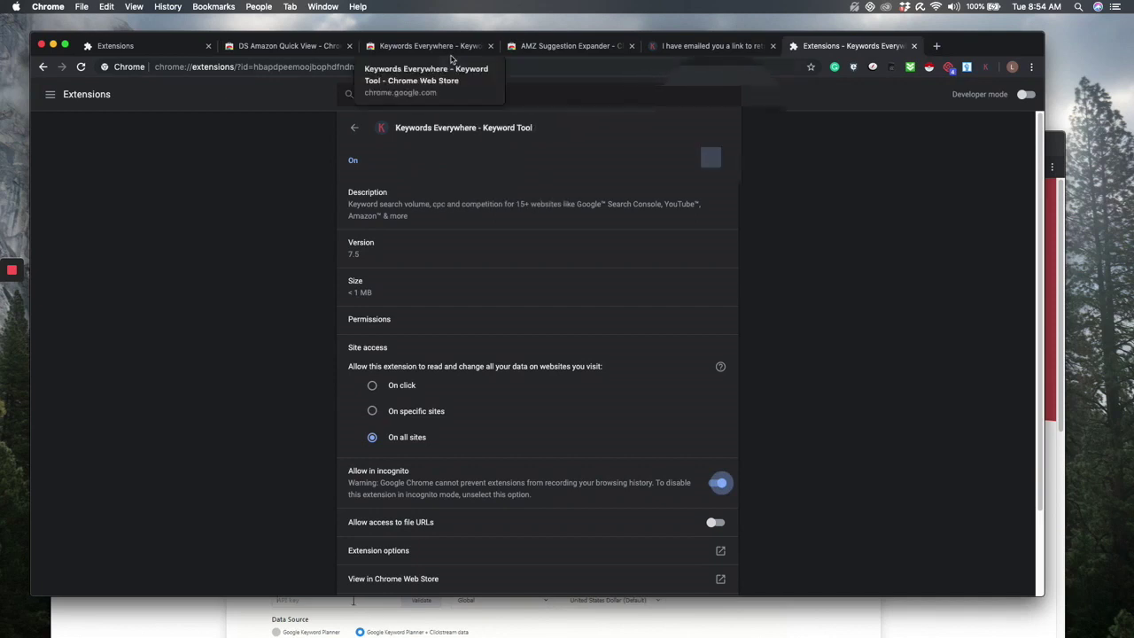
click(429, 45)
scroll(665, 474, down, 3)
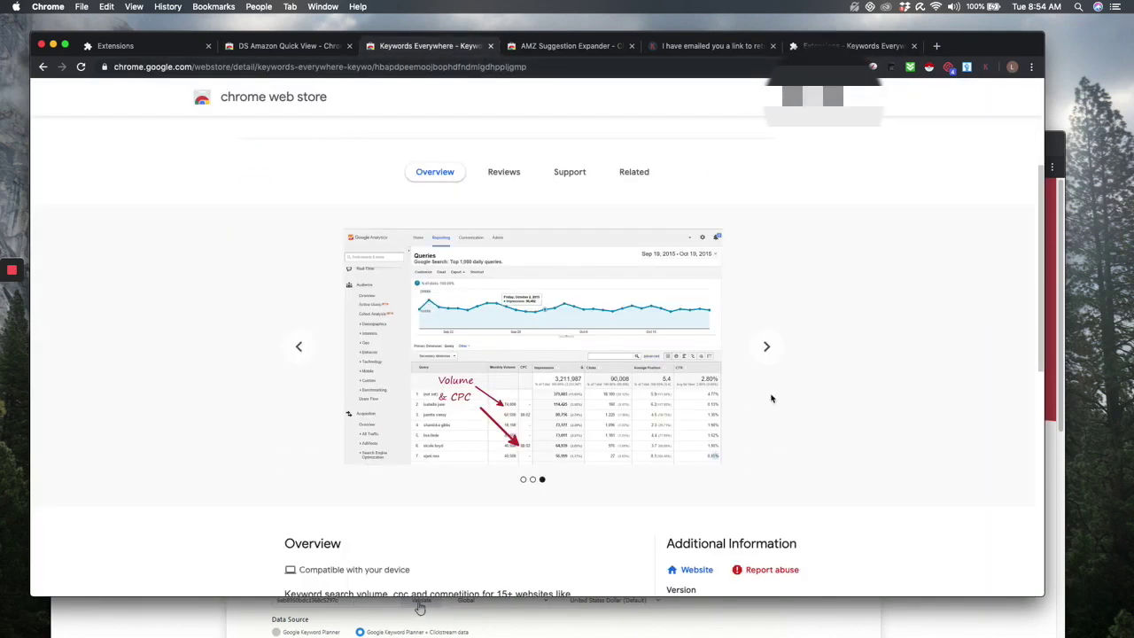
click(768, 354)
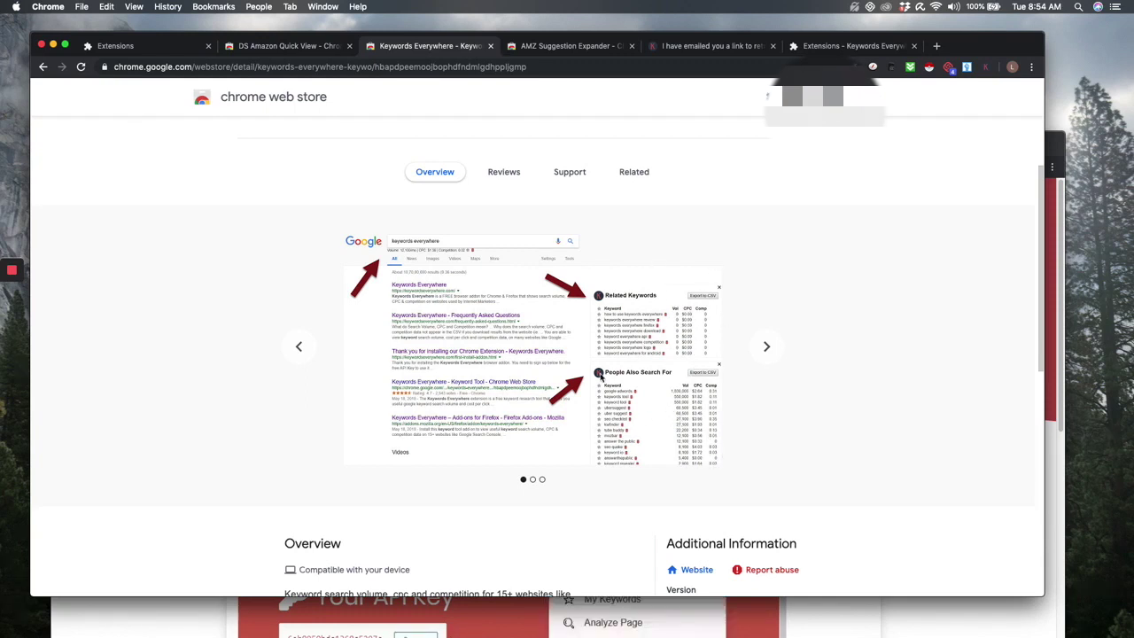
scroll(709, 432, down, 1)
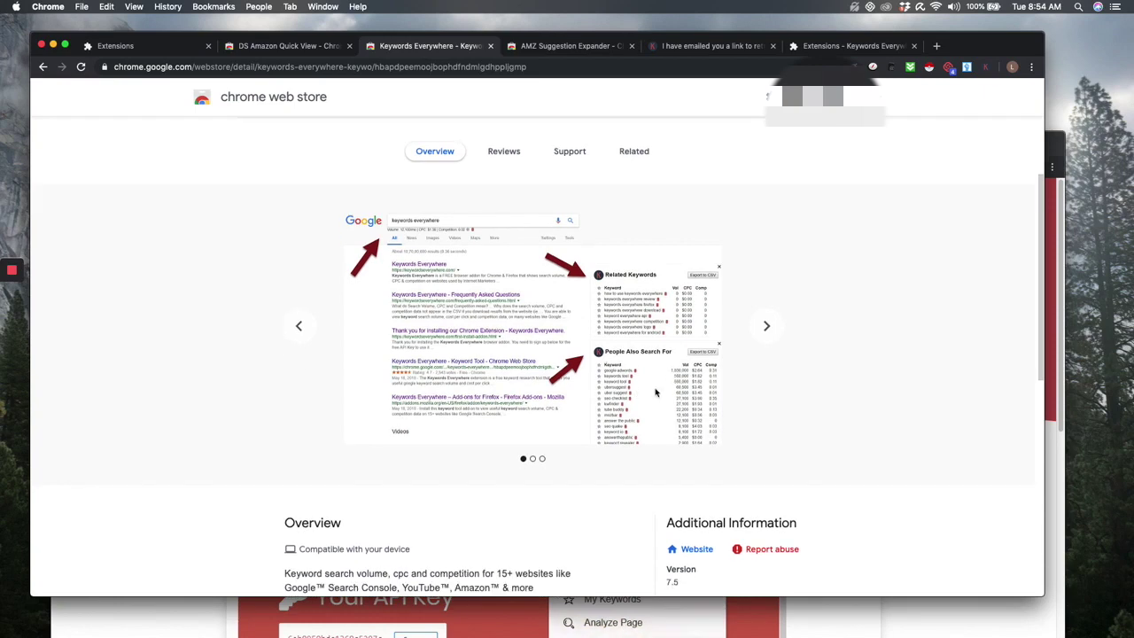
scroll(709, 412, up, 5)
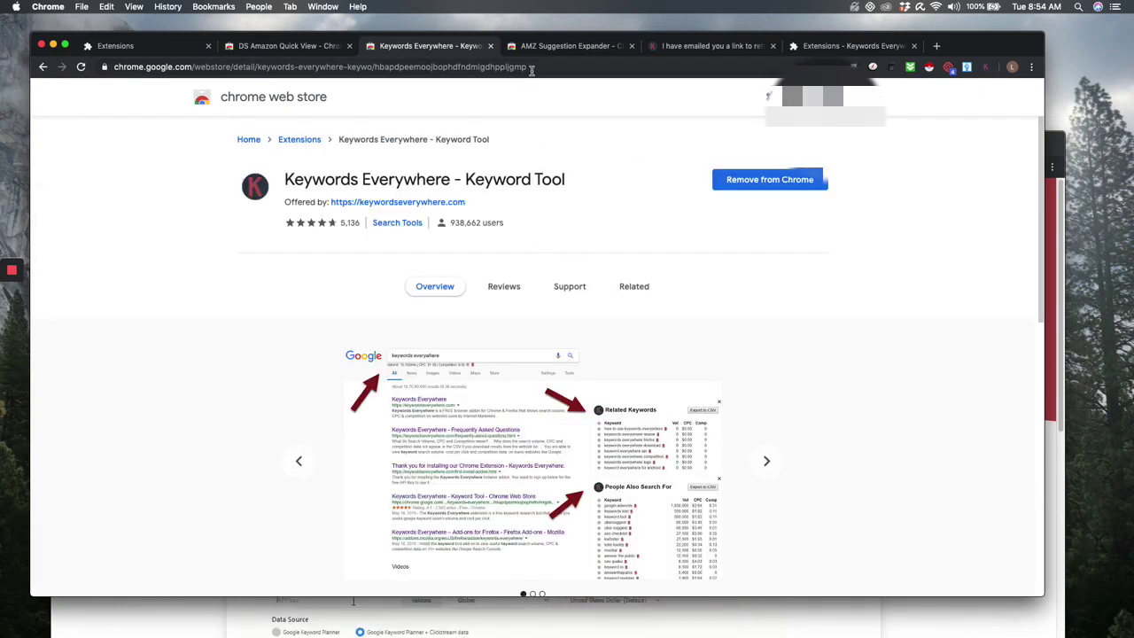
click(572, 45)
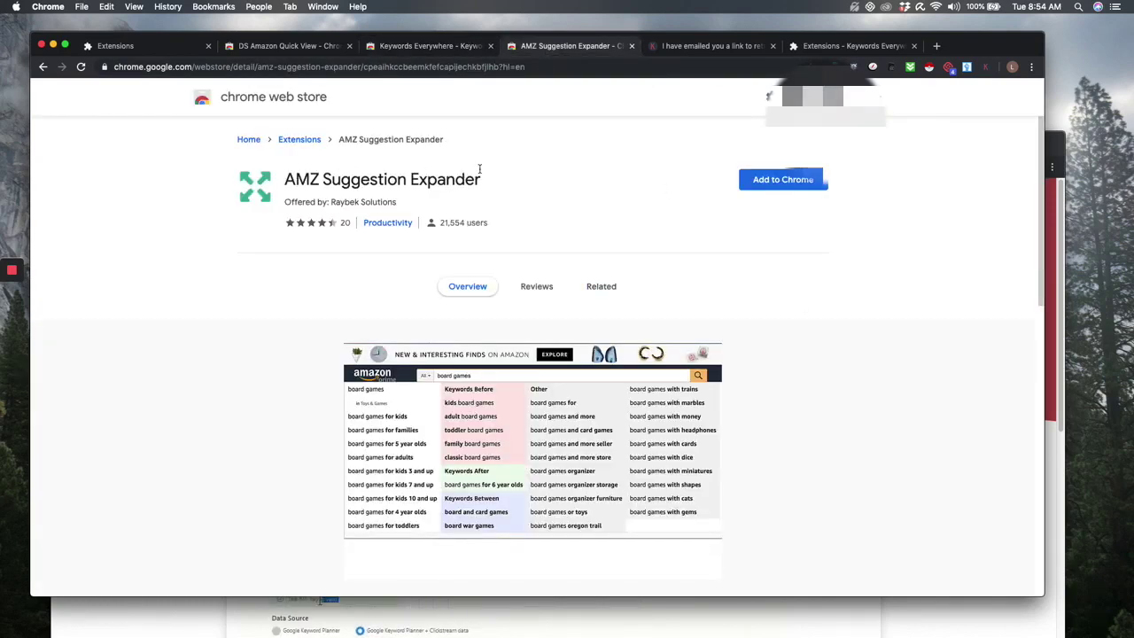
- Install AMZ Suggestion Expander from its Chrome Web Store page and confirm the permissions
scroll(475, 367, down, 2)
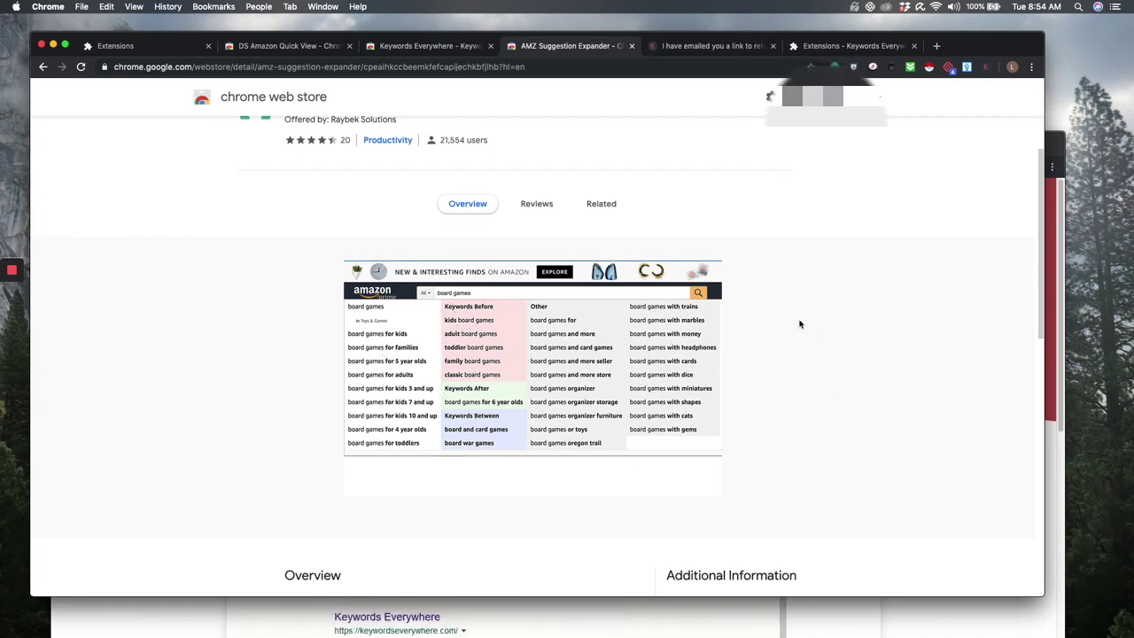
scroll(806, 454, down, 2)
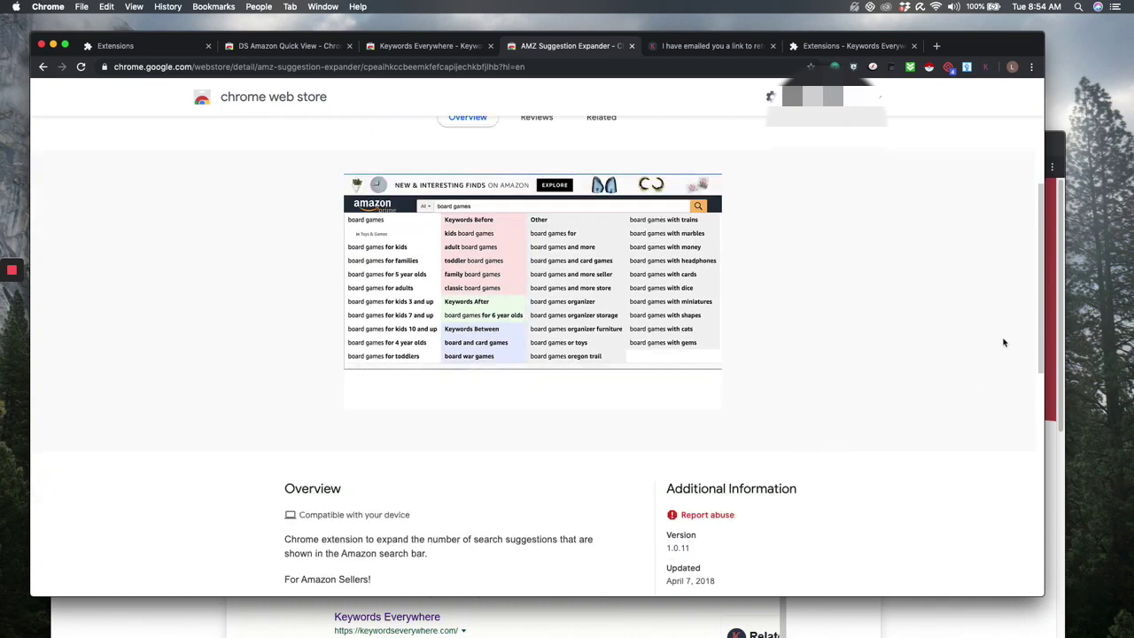
scroll(792, 436, down, 2)
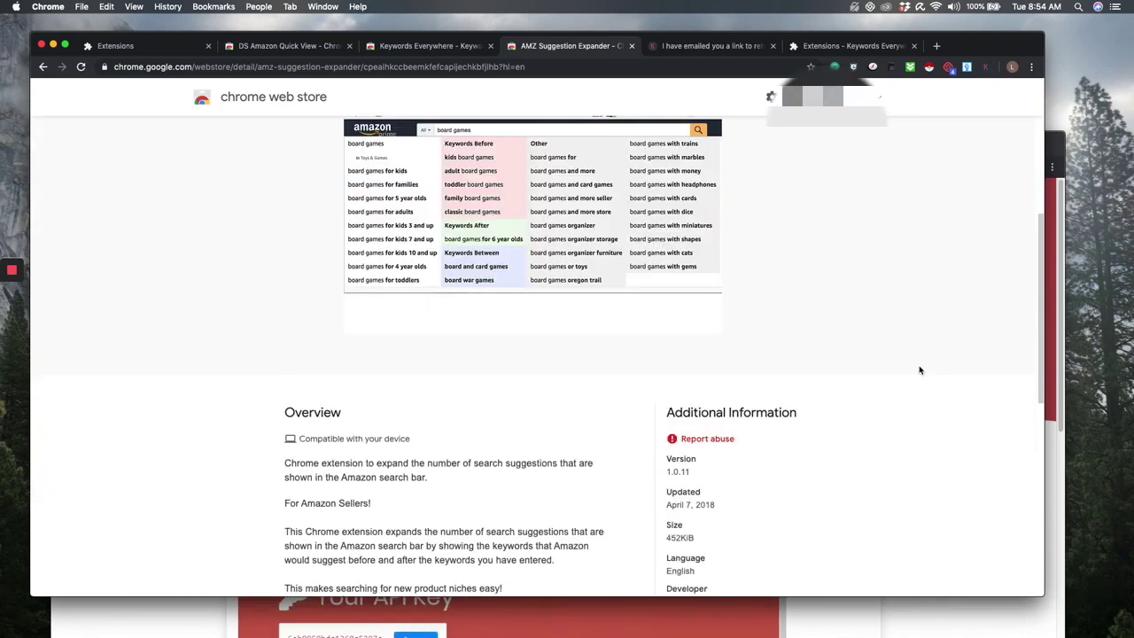
scroll(917, 368, down, 5)
scroll(906, 363, up, 10)
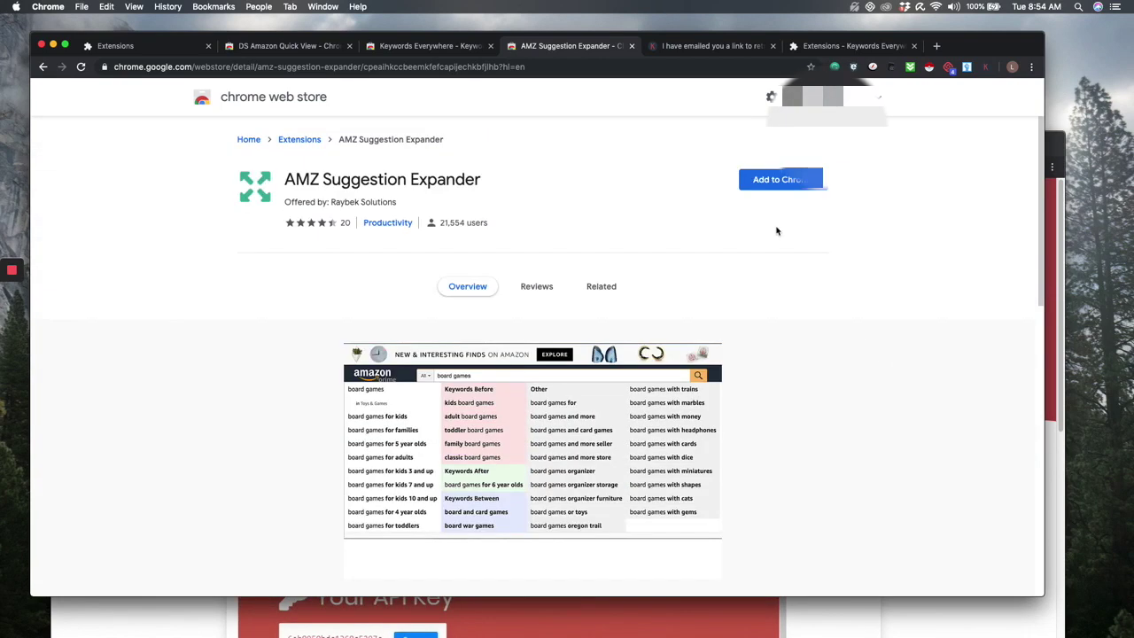
click(796, 180)
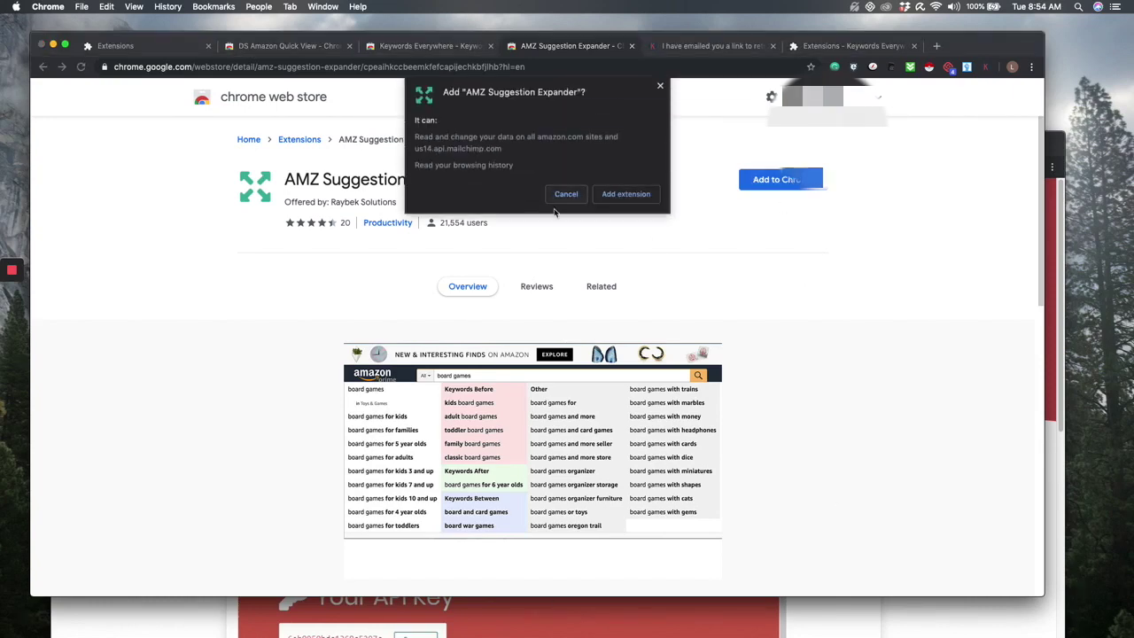
click(611, 200)
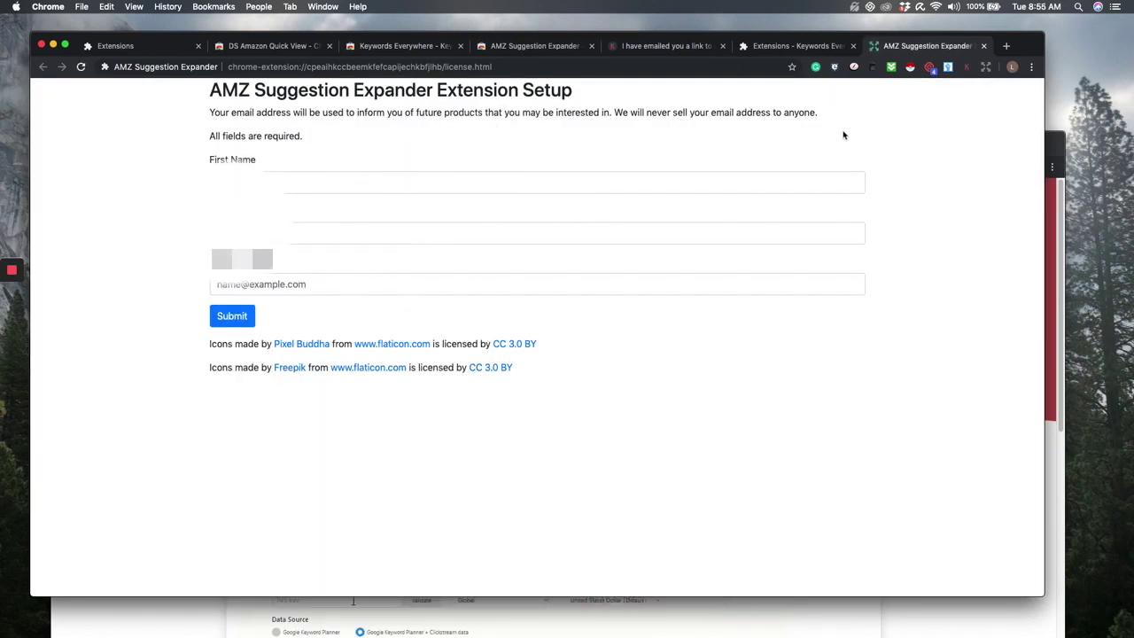
- Fill the setup form with the user's first name, last name and e-mail, submit it, and close the page
click(466, 185)
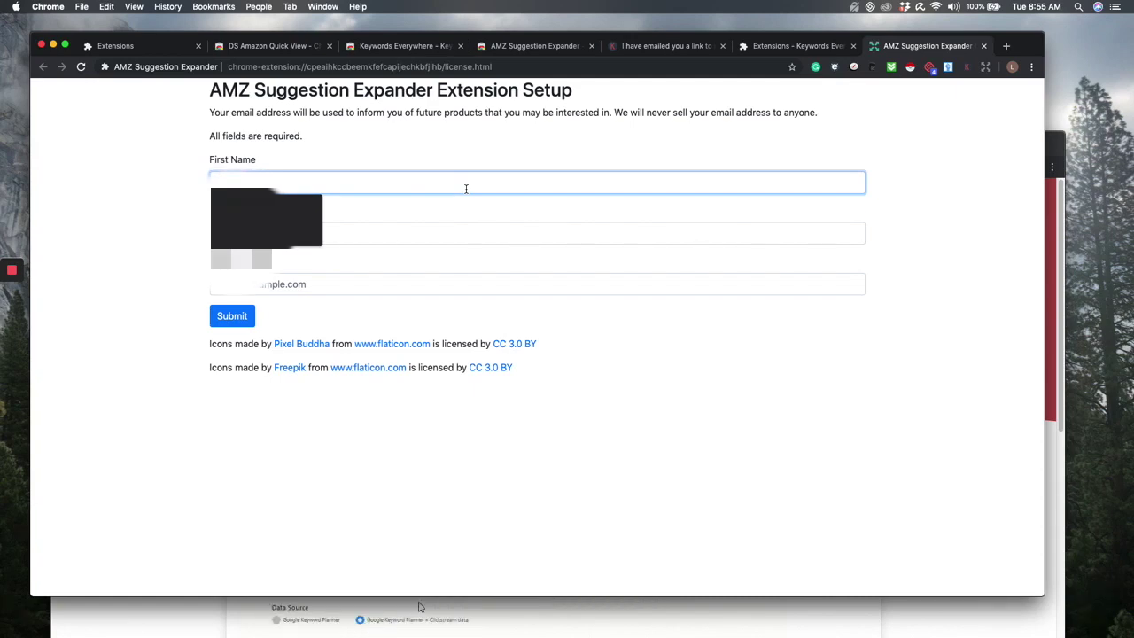
key(Tab)
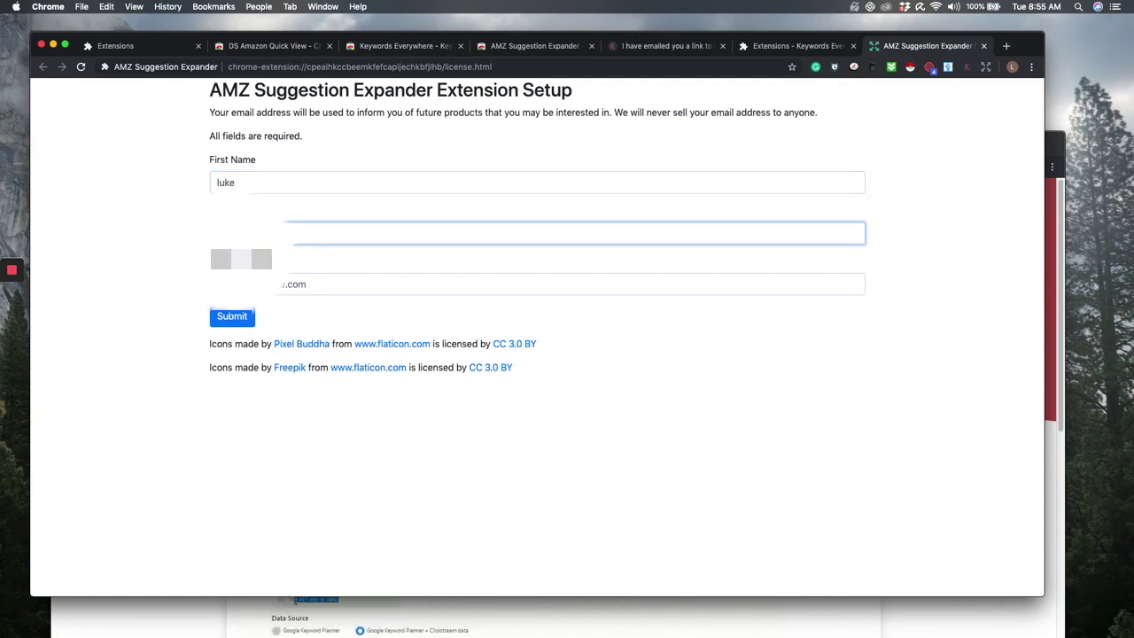
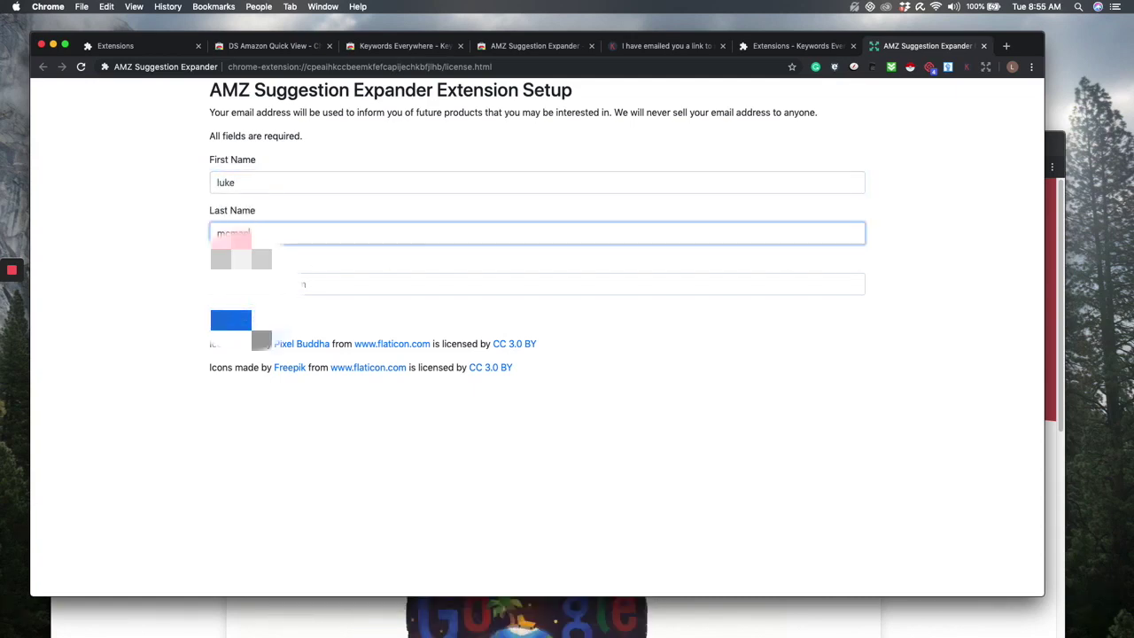
key(Tab)
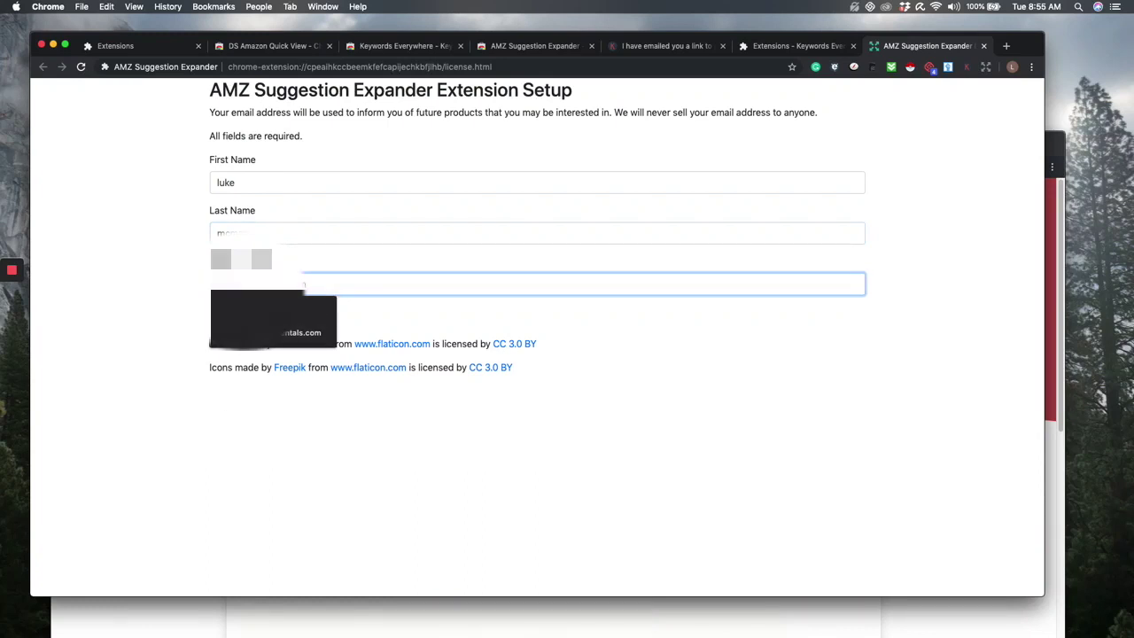
key(super+Tab)
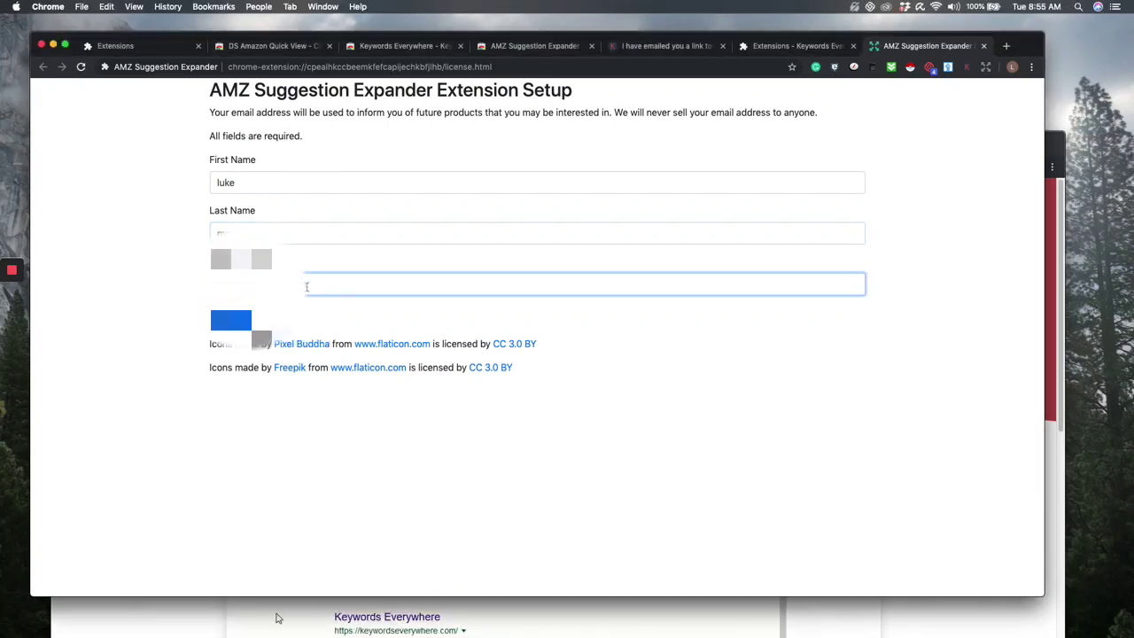
key(super+v)
click(233, 321)
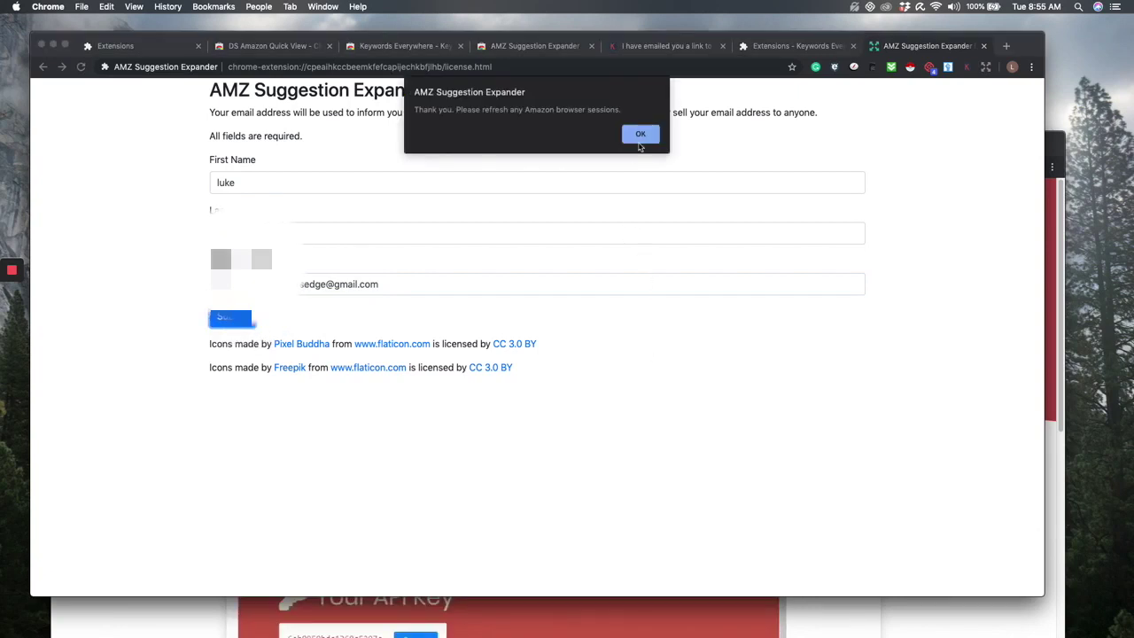
click(641, 134)
key(super+w)
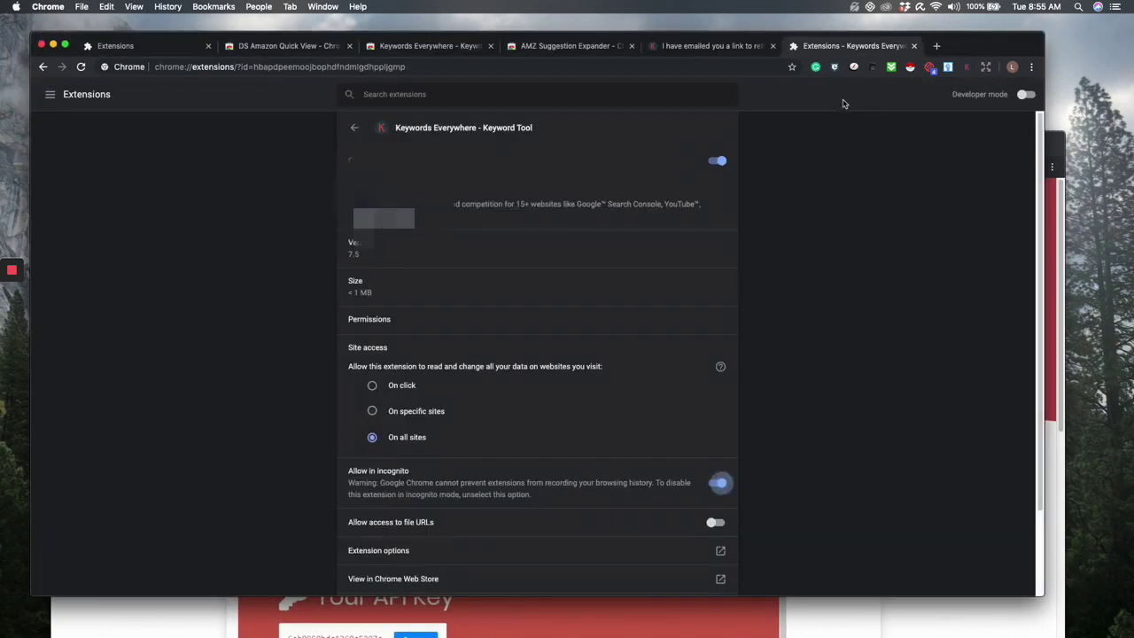
- Reload the extensions list and allow AMZ Suggestion Expander in incognito
click(355, 130)
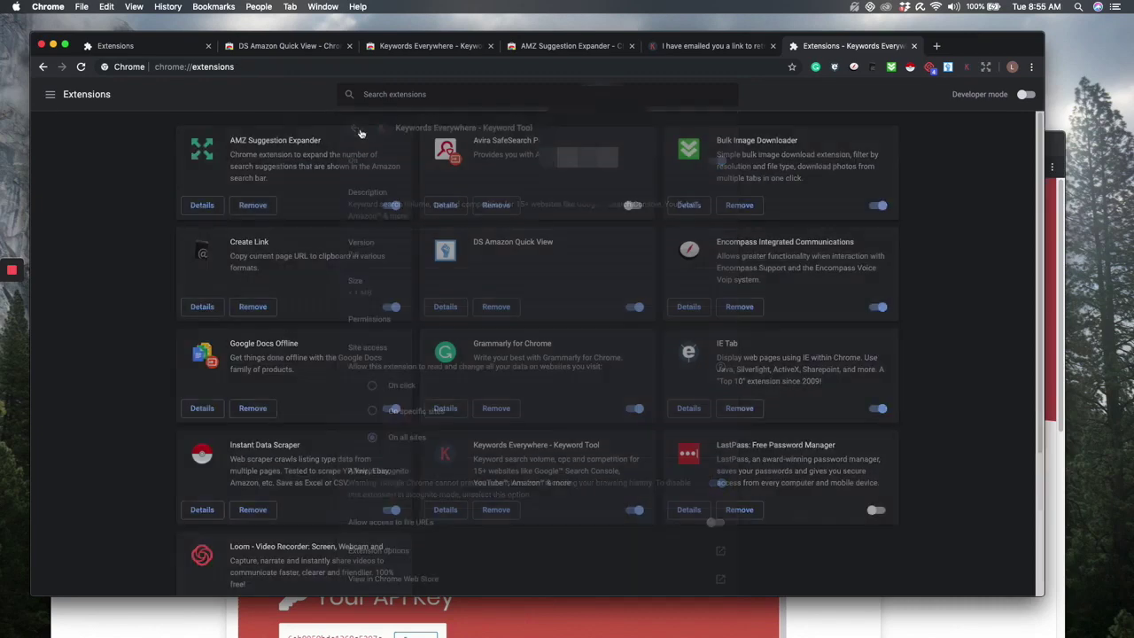
click(79, 68)
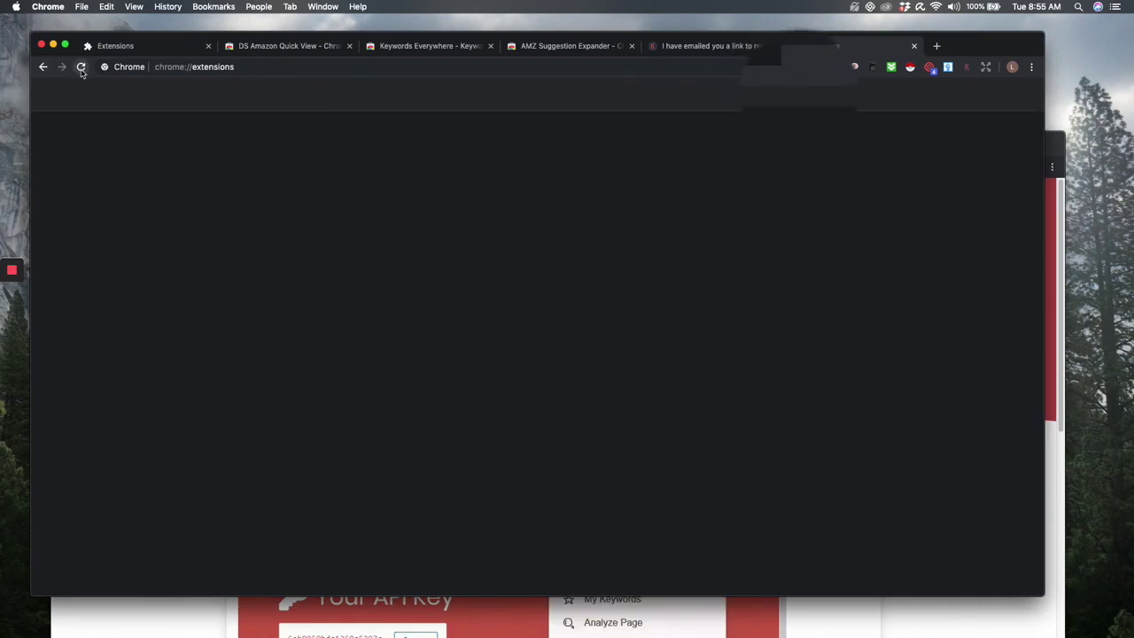
click(202, 205)
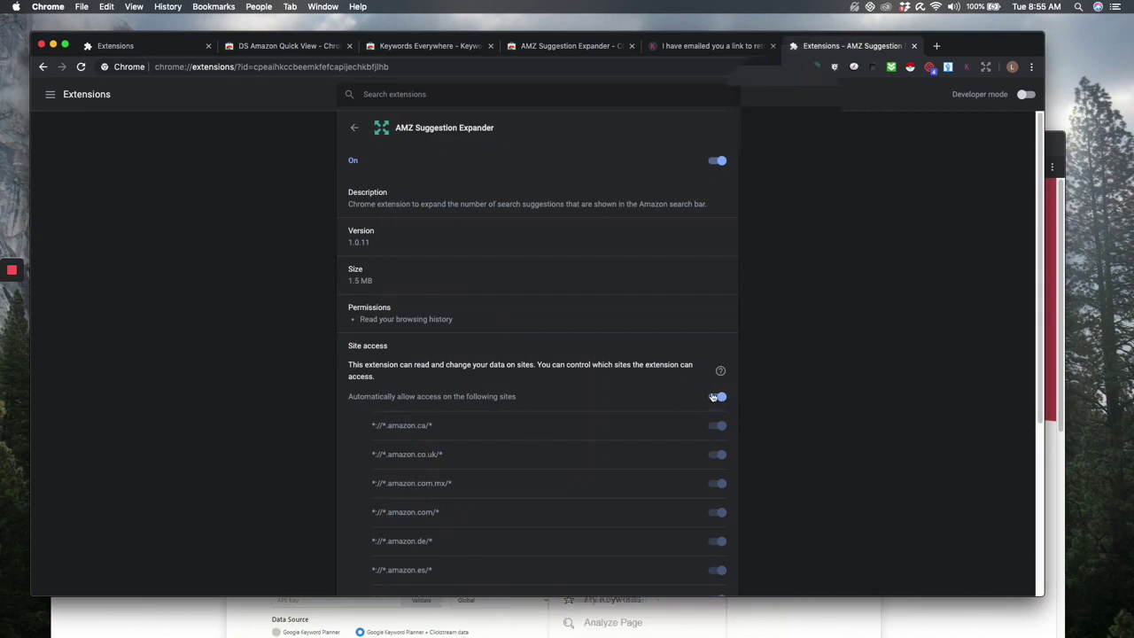
scroll(691, 337, down, 5)
click(716, 439)
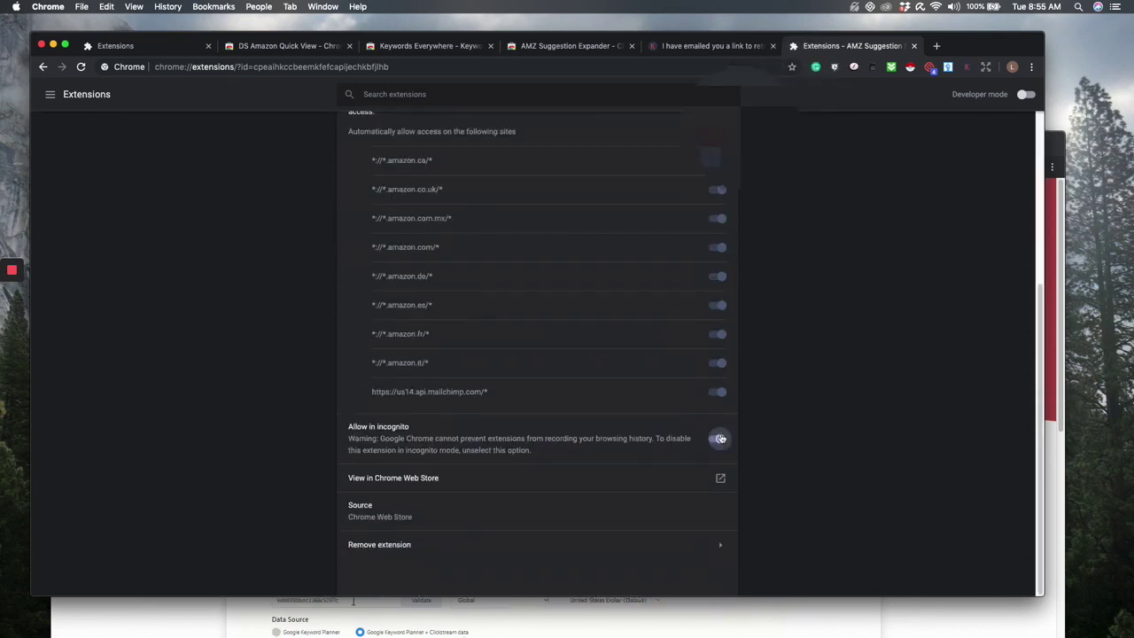
- Allow DS Amazon Quick View to run in incognito too
click(44, 68)
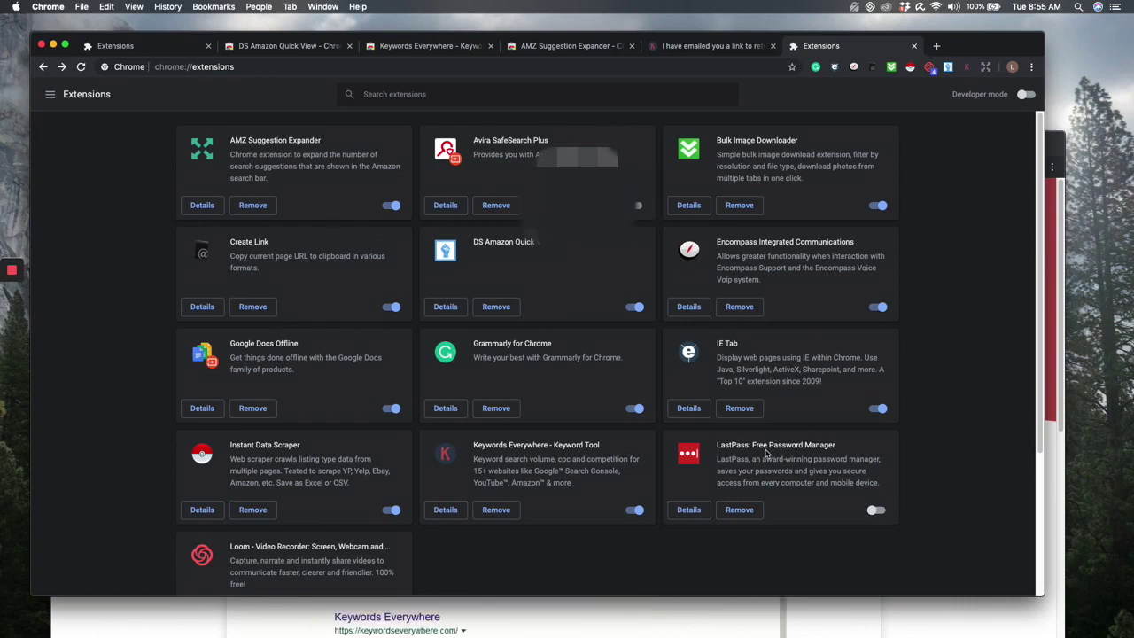
scroll(765, 455, down, 3)
scroll(766, 454, up, 3)
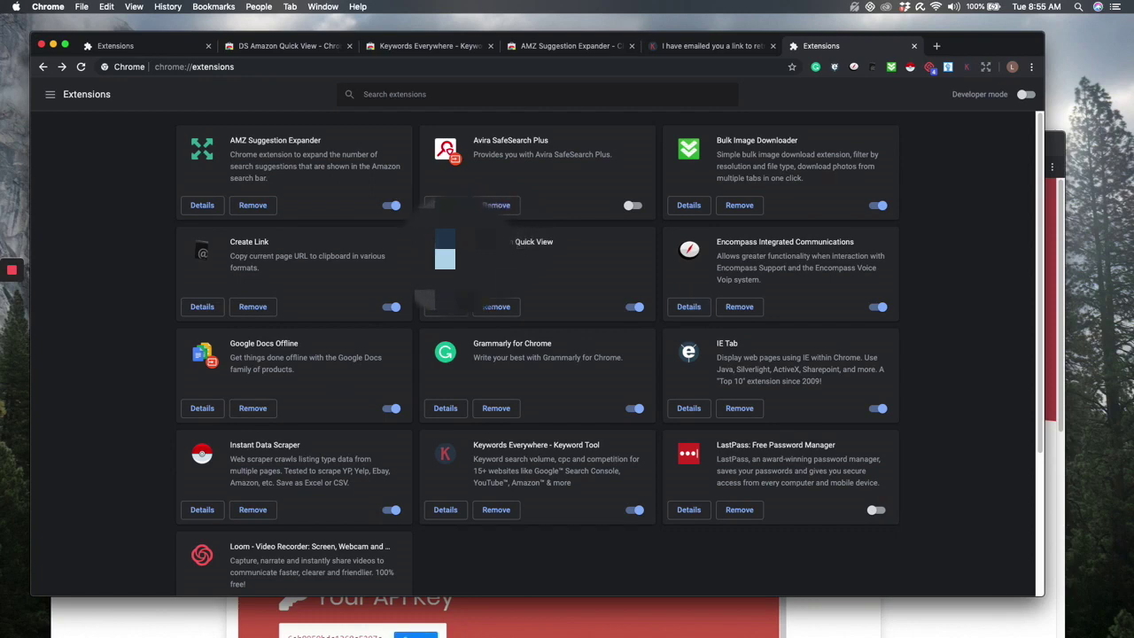
click(445, 307)
scroll(691, 443, down, 1)
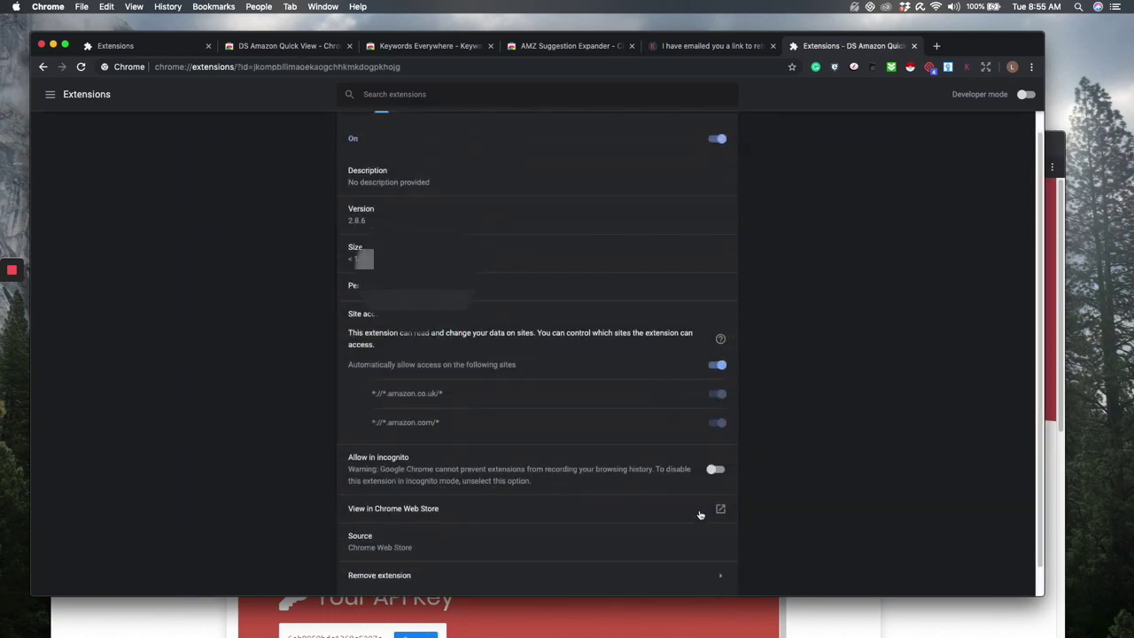
click(714, 470)
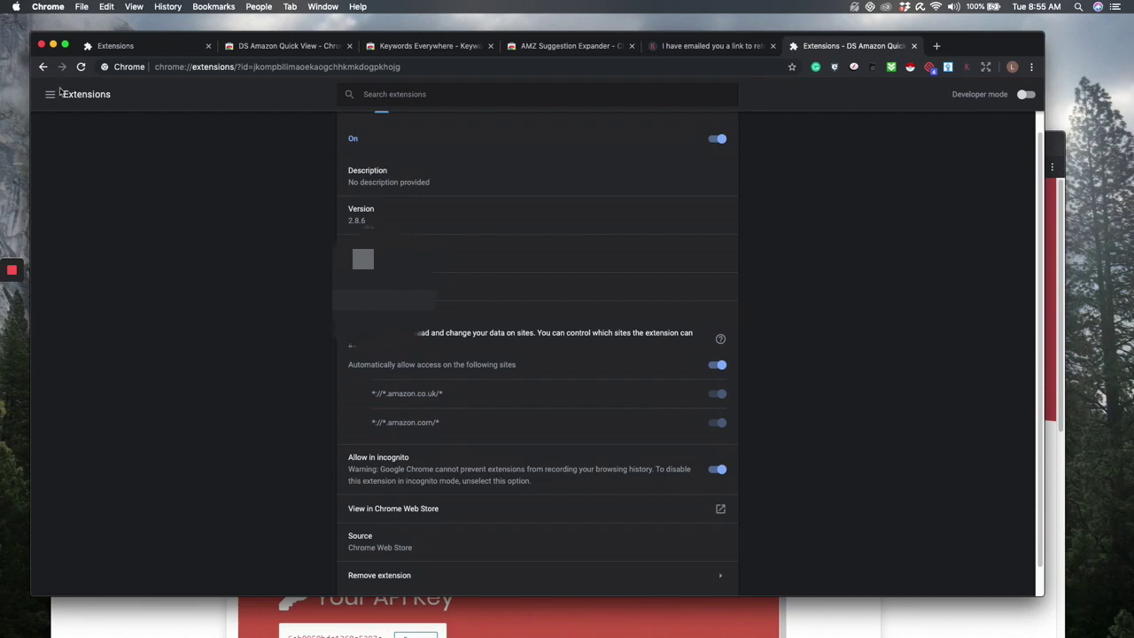
- Close the API key notice, AMZ Suggestion Expander, Keywords Everywhere and DS Amazon Quick View tabs
click(755, 45)
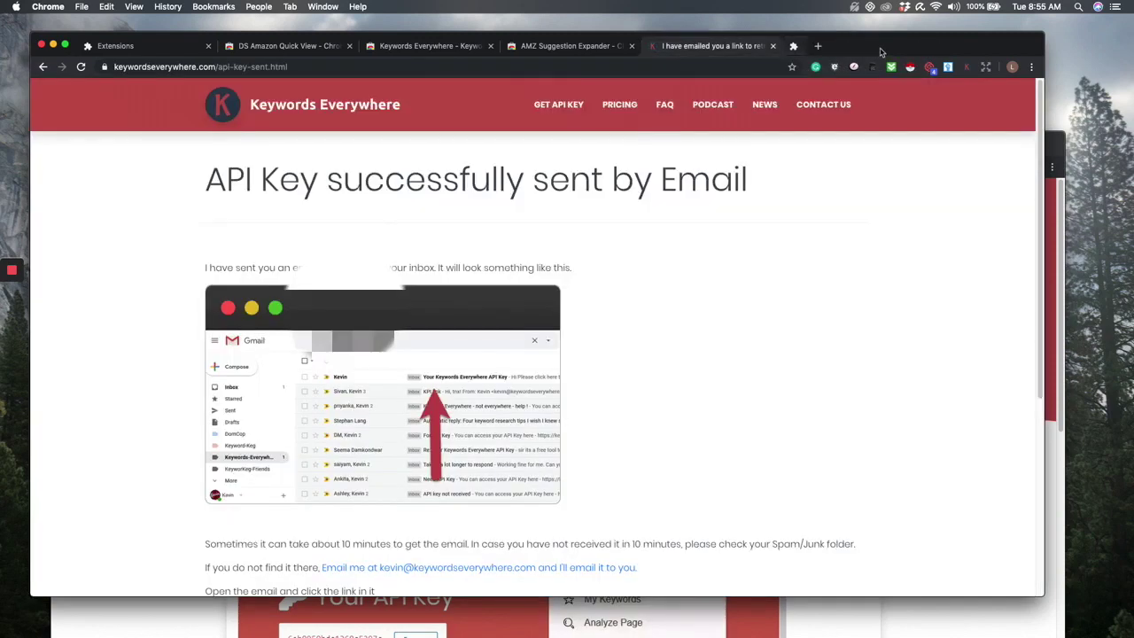
click(772, 45)
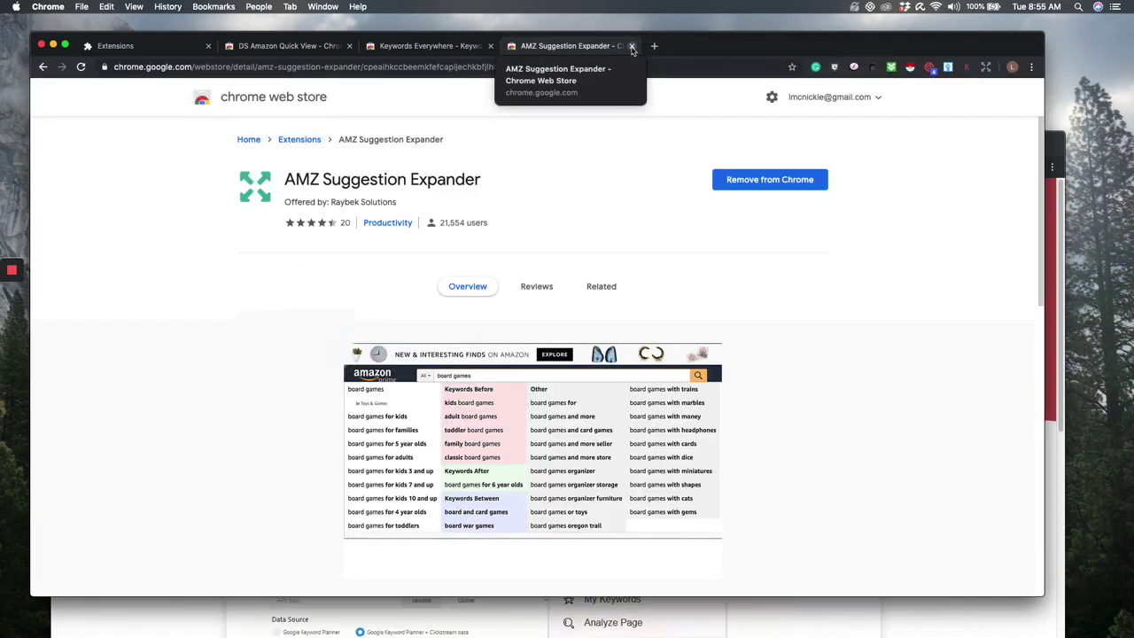
click(632, 45)
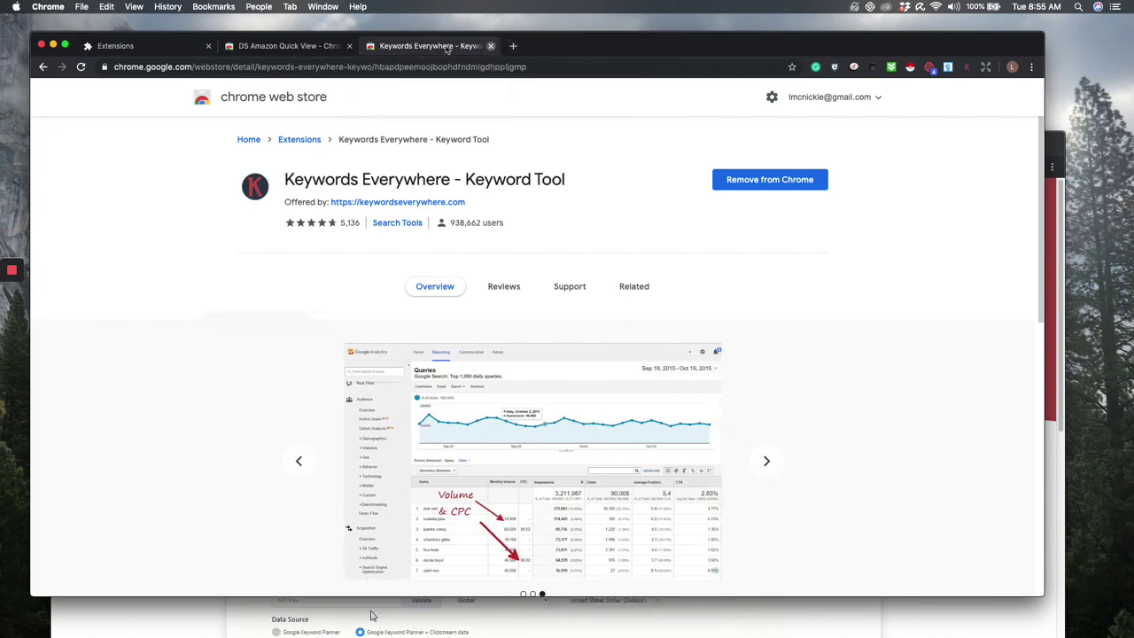
click(490, 45)
click(349, 45)
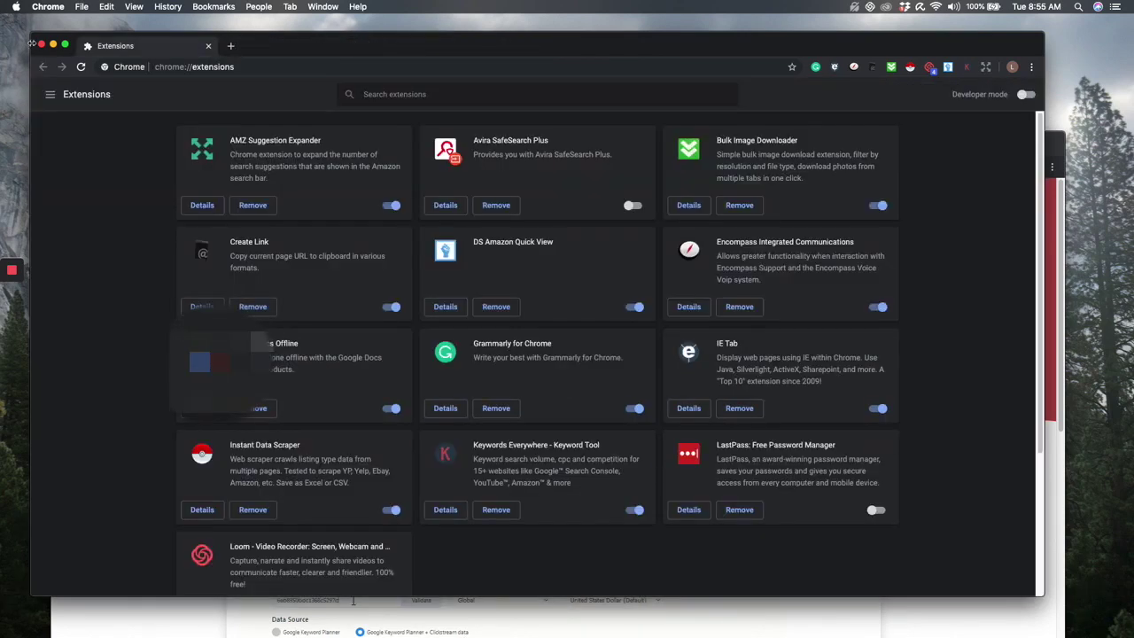
- Close the Extensions window and leftover e-mail tab, then load amazon.com in the incognito window
click(41, 43)
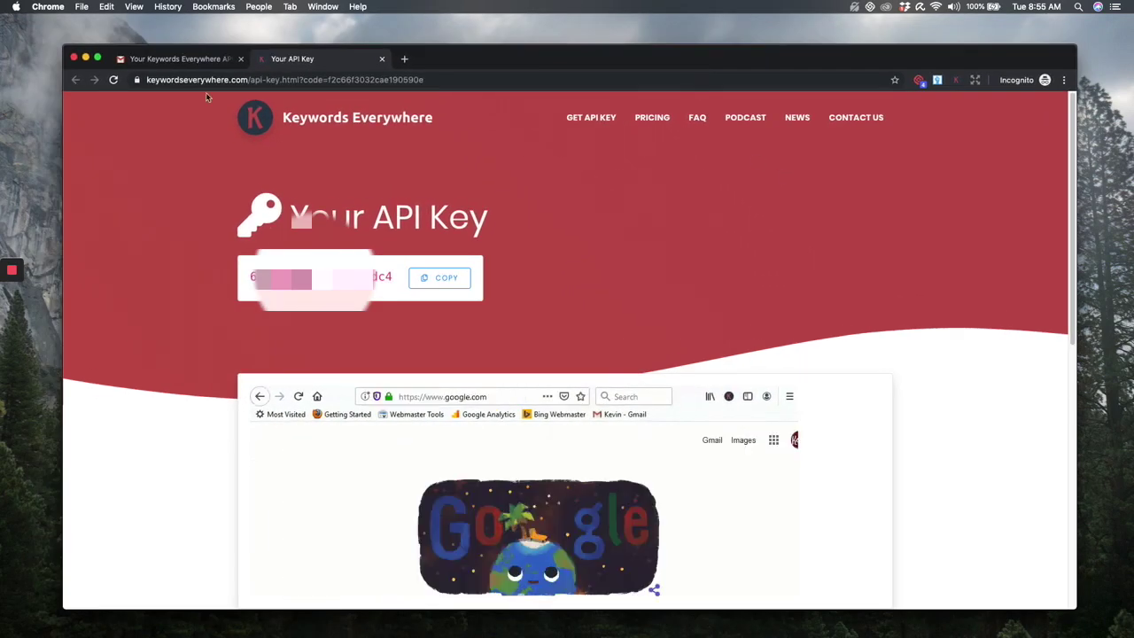
click(240, 59)
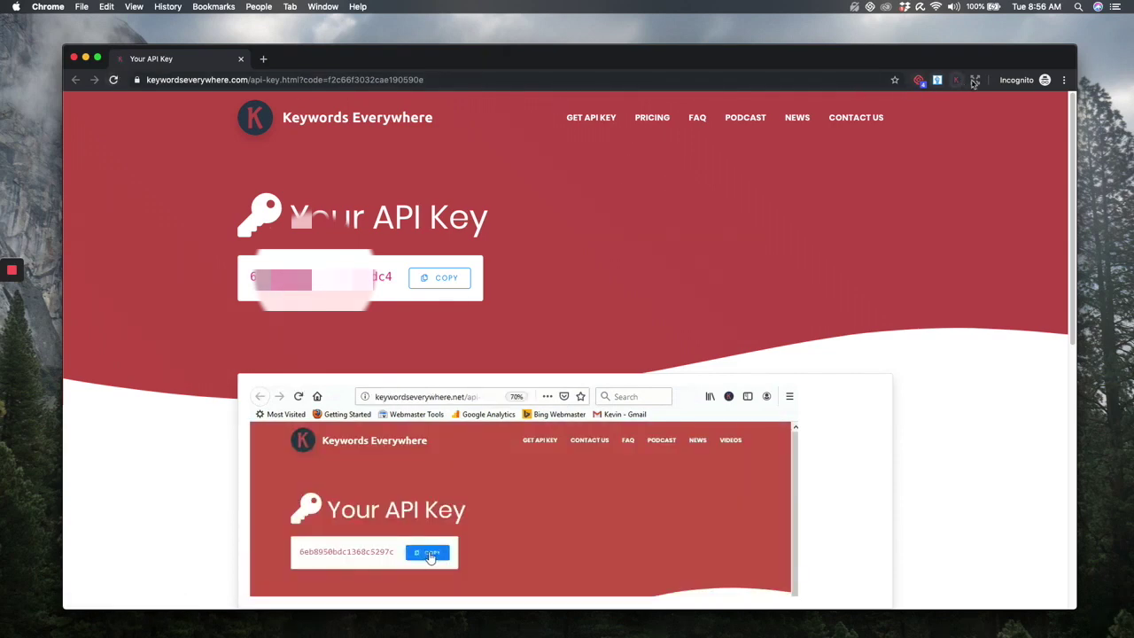
click(467, 80)
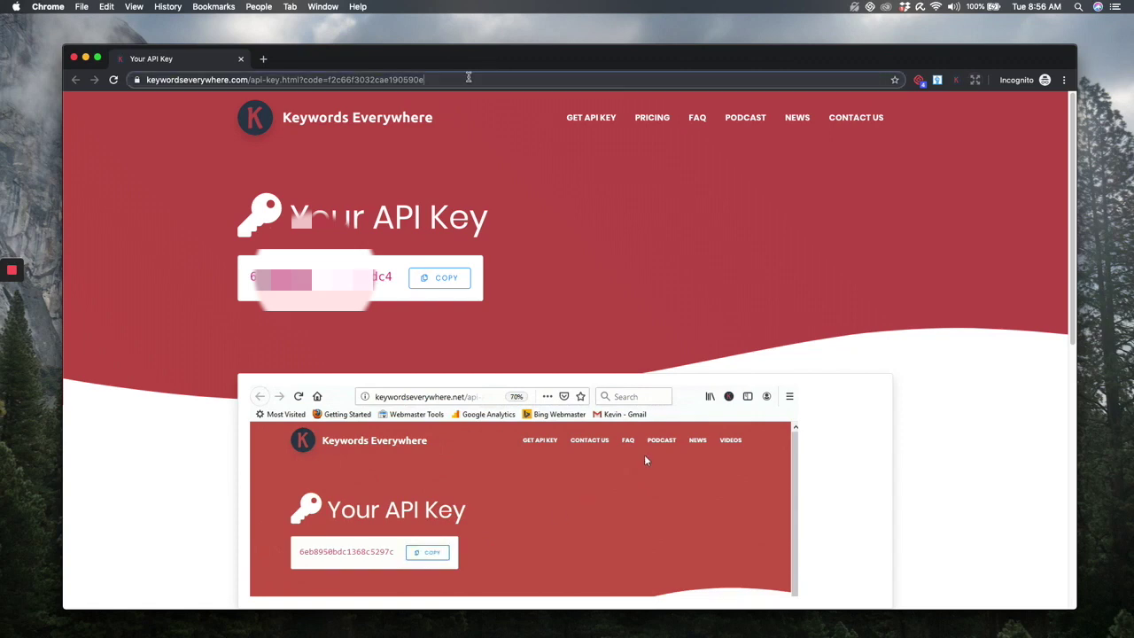
text(amazon.com)
key(Return)
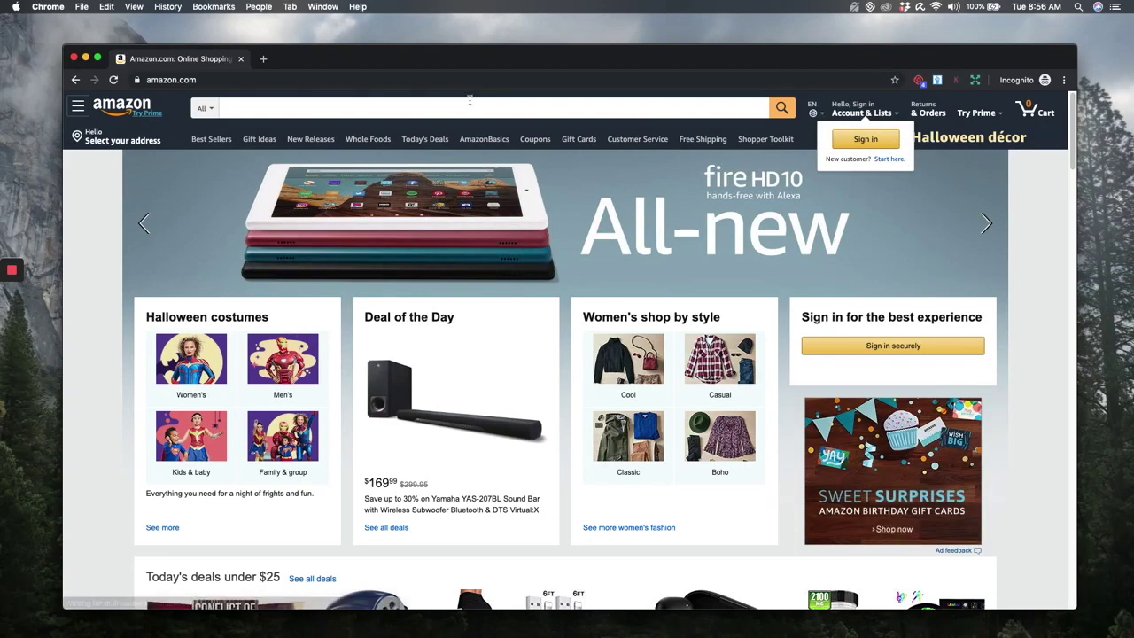
- Search Amazon for 'food journals for weight loss' from the 'food journal' suggestions, then open a new tab
click(471, 107)
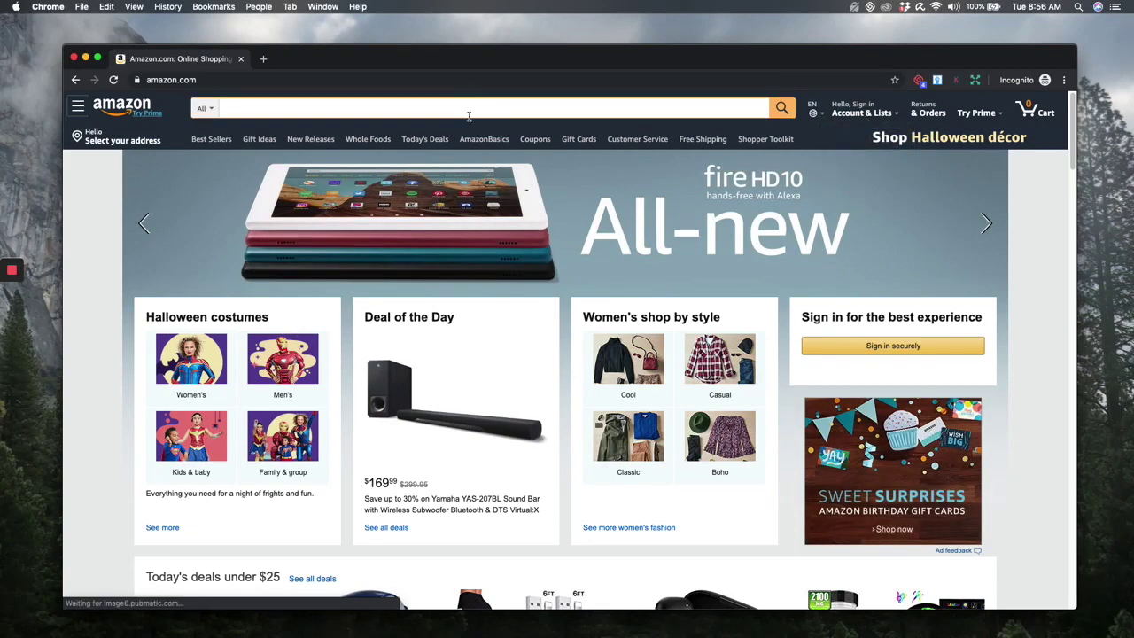
text(food journal)
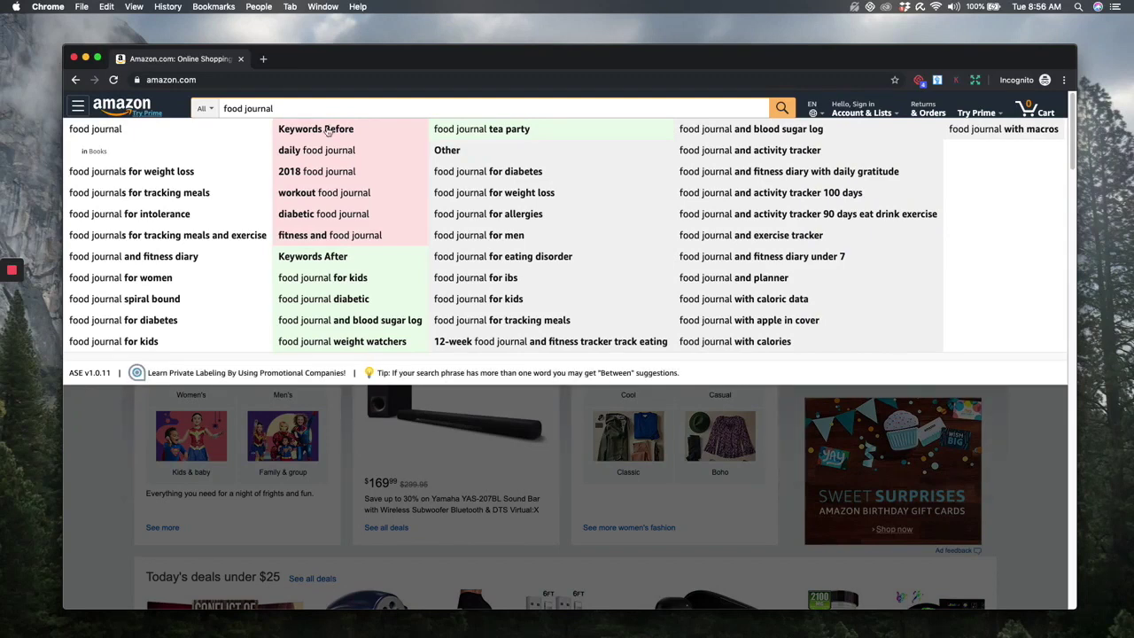
click(212, 171)
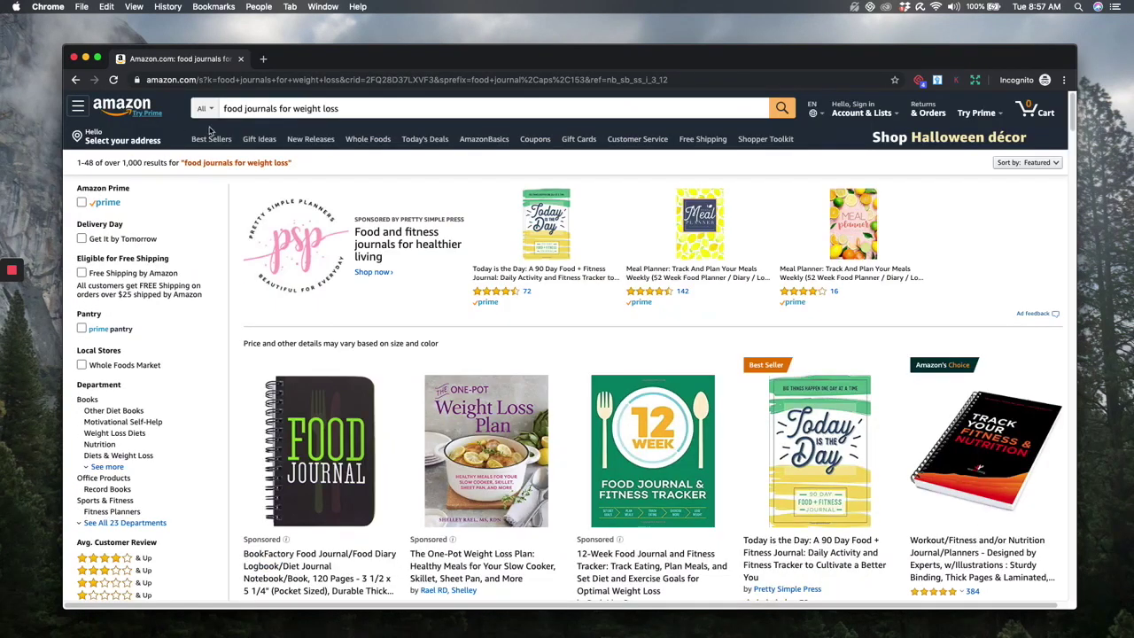
click(263, 58)
- Google 'food journal', review the Keywords Everywhere keyword lists, then return to the Amazon tab
text(food journal)
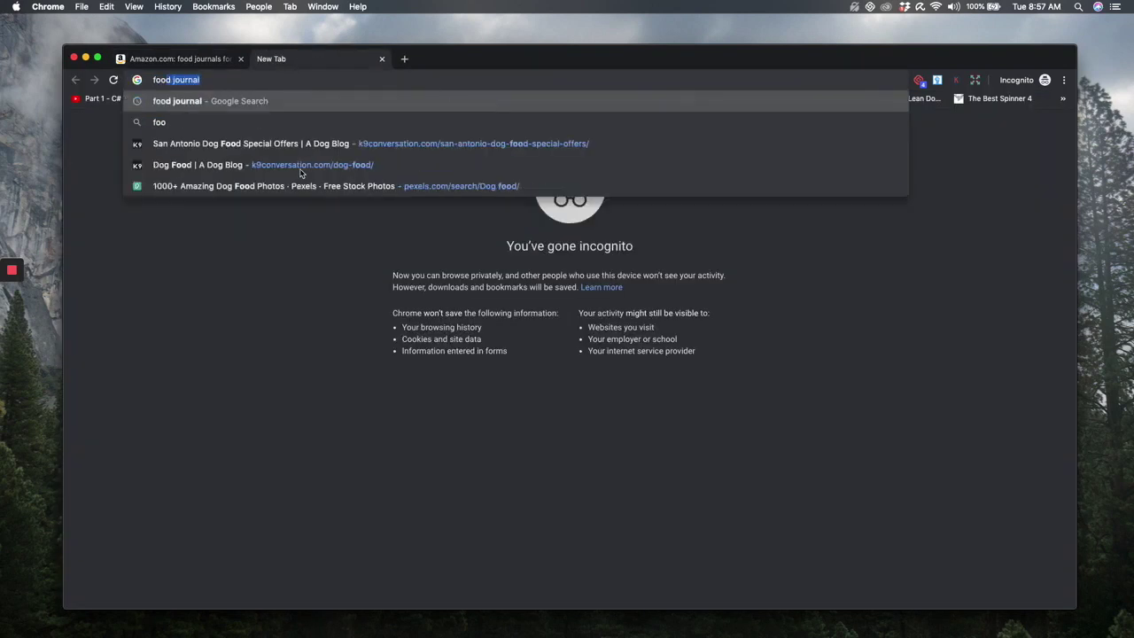
key(Return)
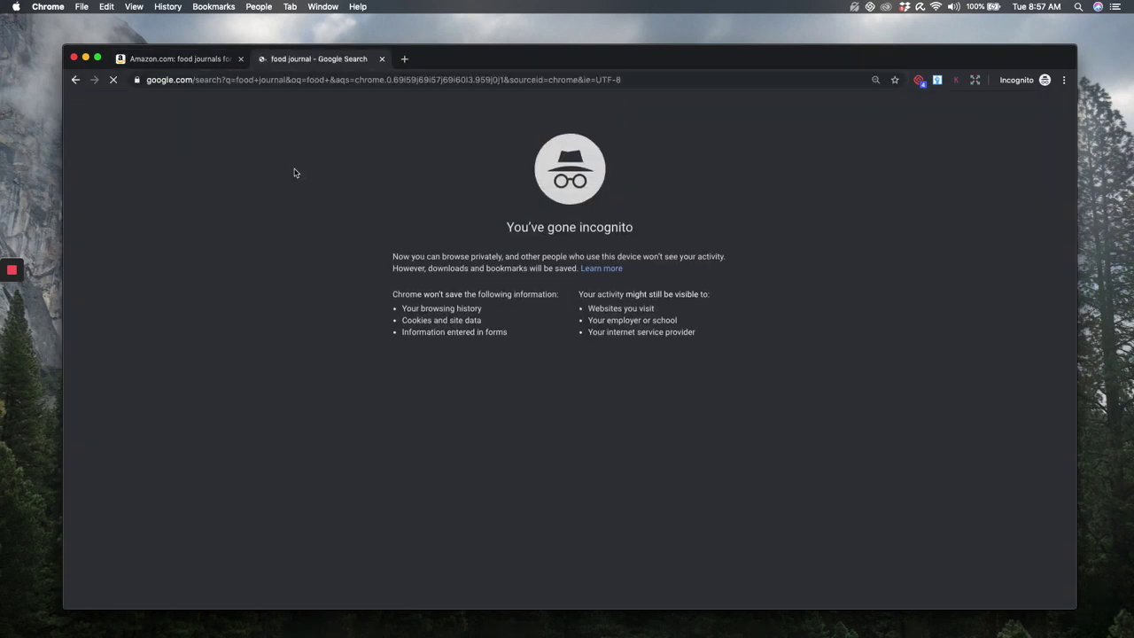
scroll(839, 250, down, 10)
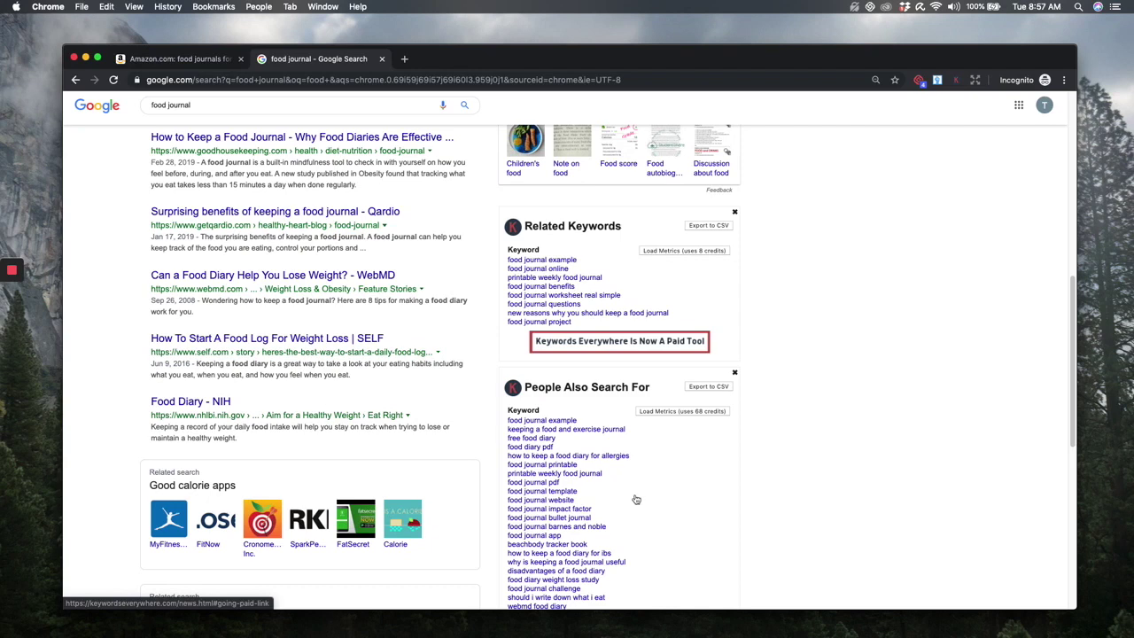
scroll(635, 500, down, 2)
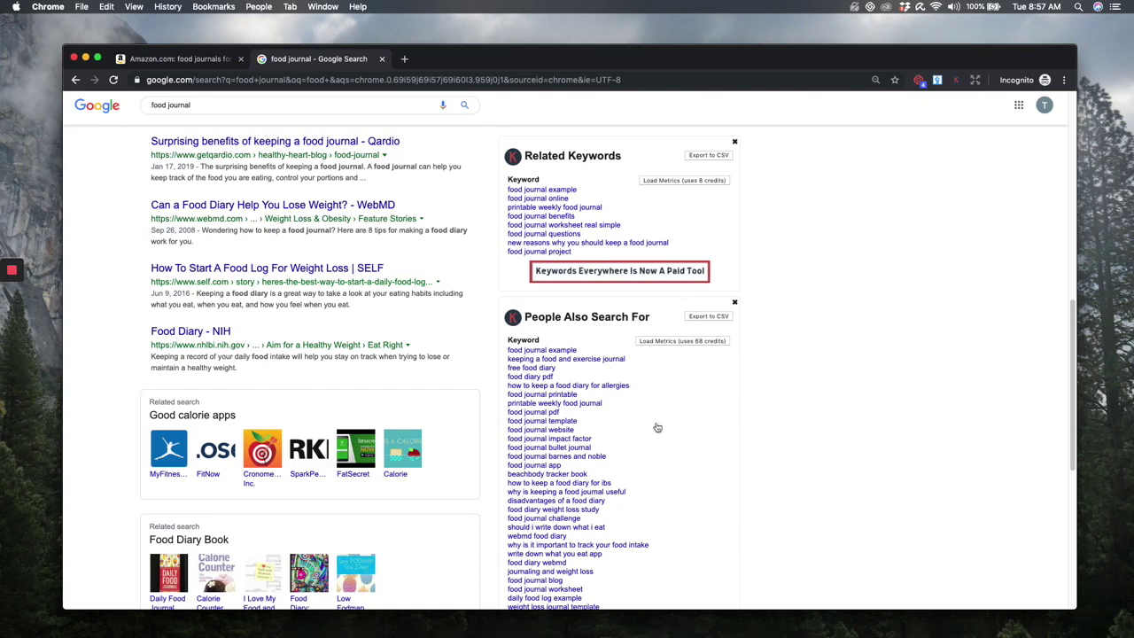
scroll(726, 565, up, 1)
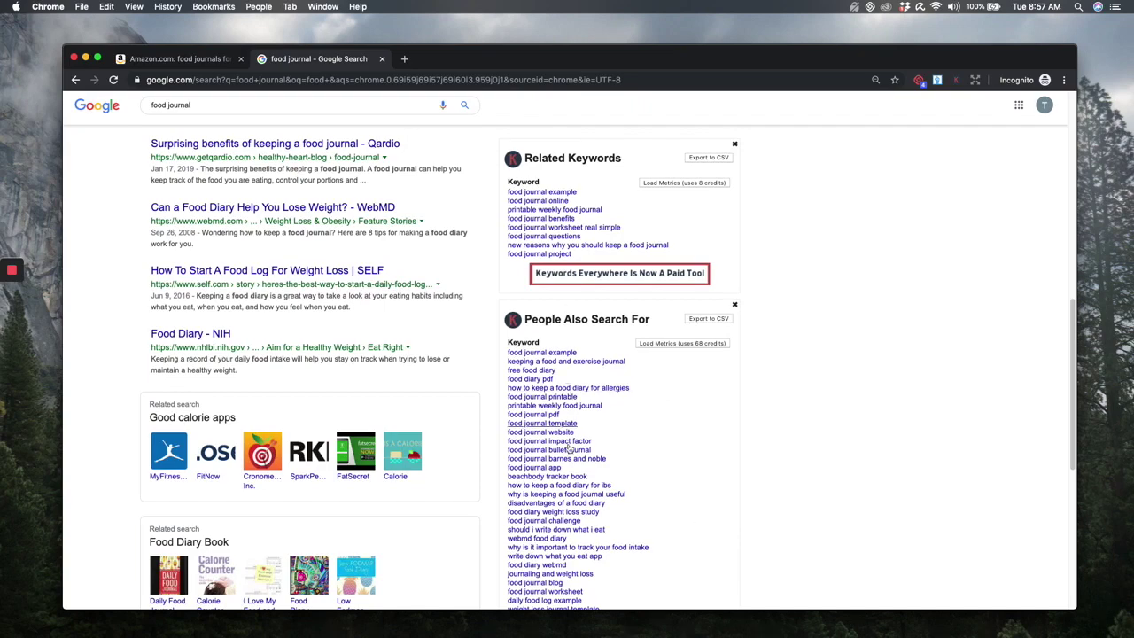
scroll(581, 468, down, 5)
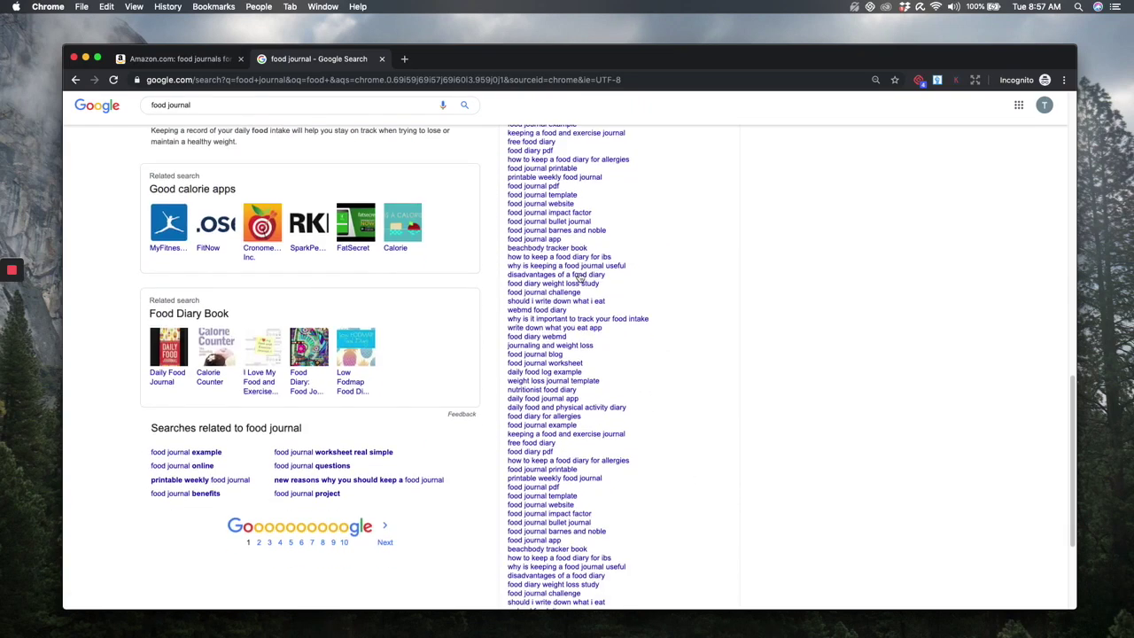
scroll(584, 194, up, 6)
scroll(588, 354, down, 2)
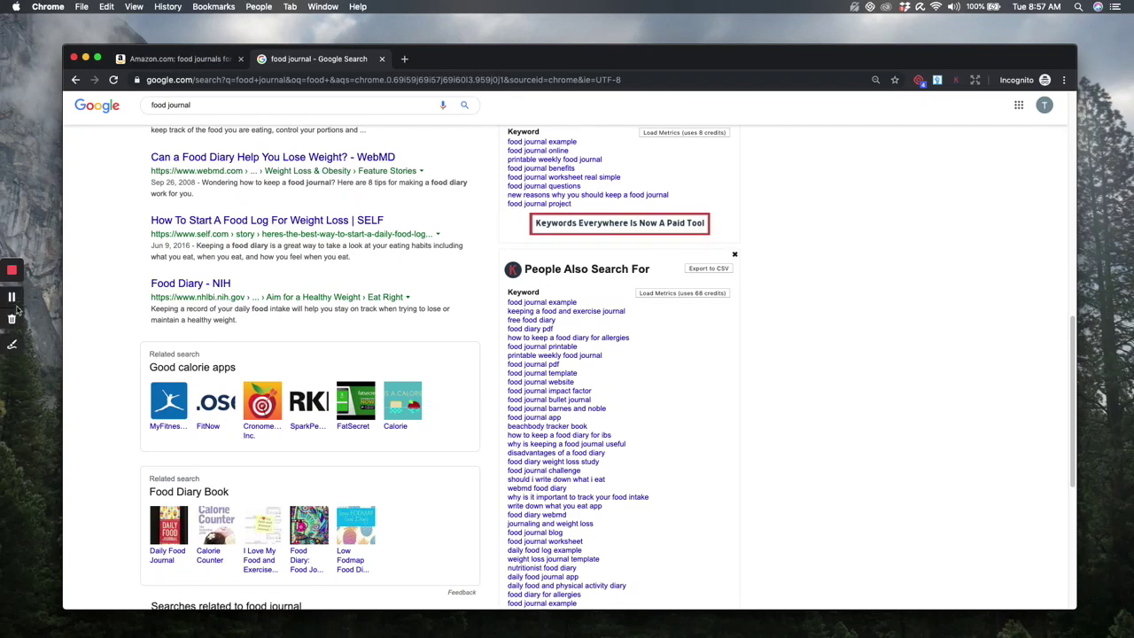
click(15, 299)
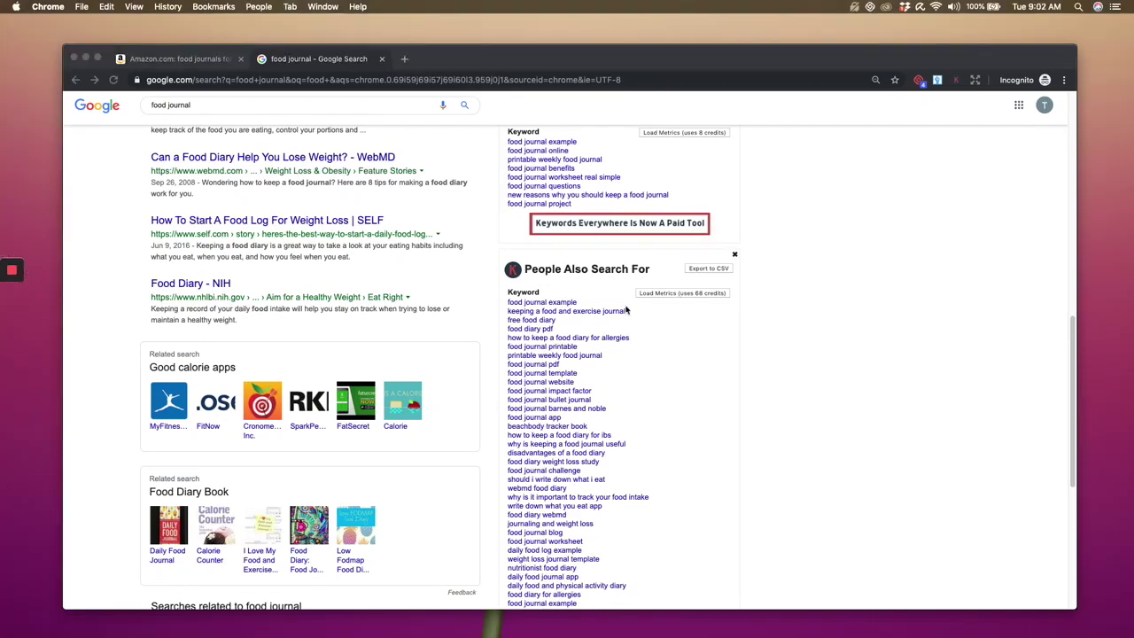
scroll(602, 386, up, 3)
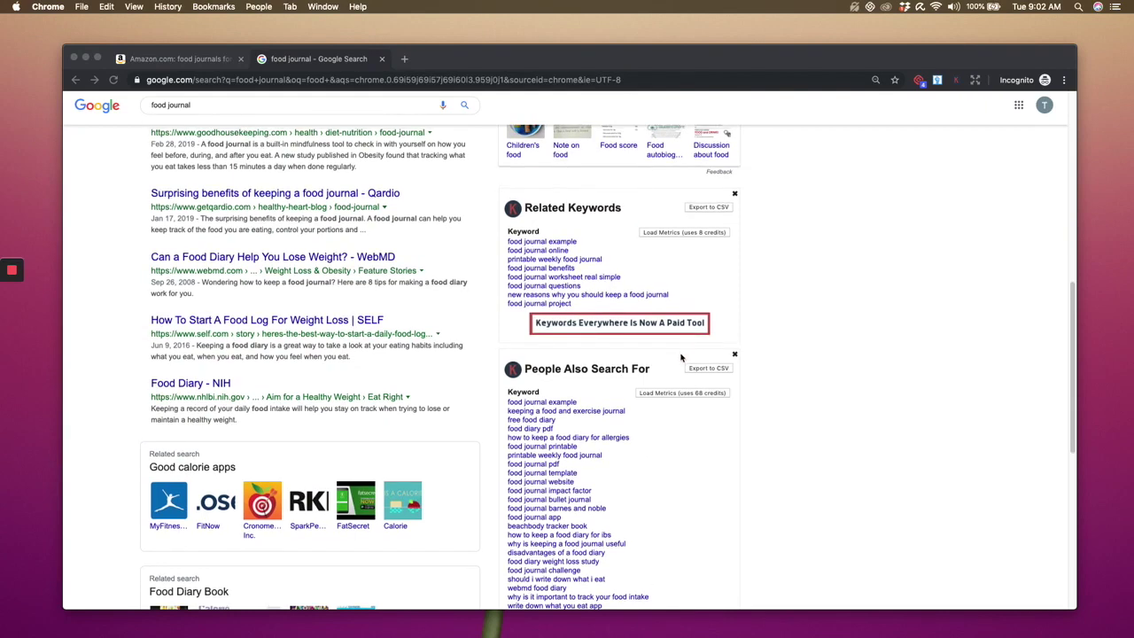
scroll(681, 363, up, 10)
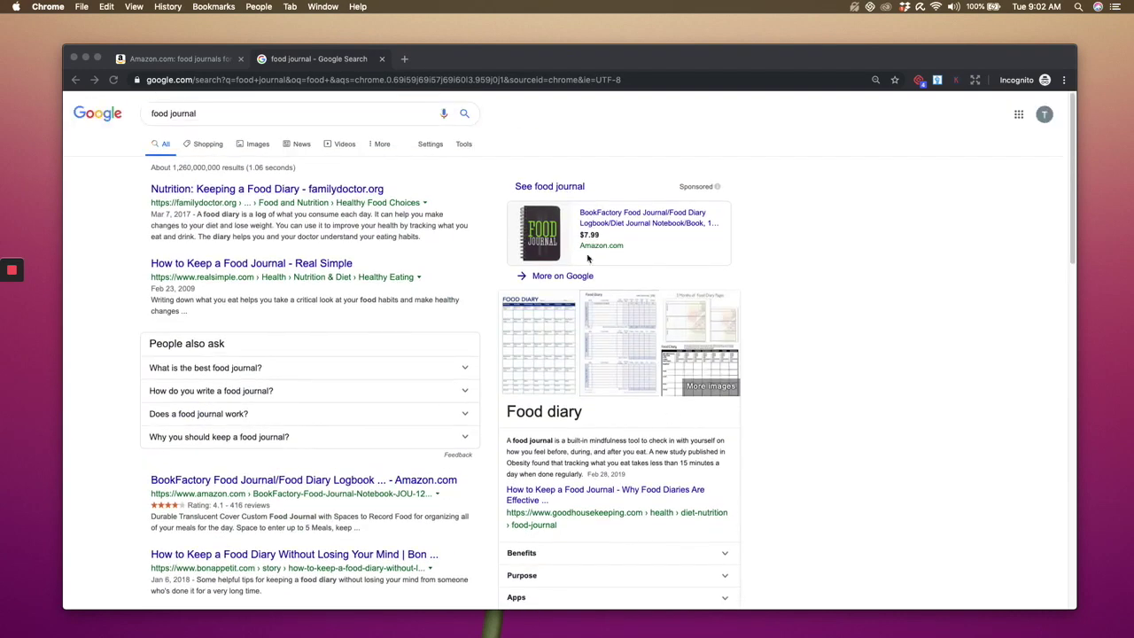
click(201, 68)
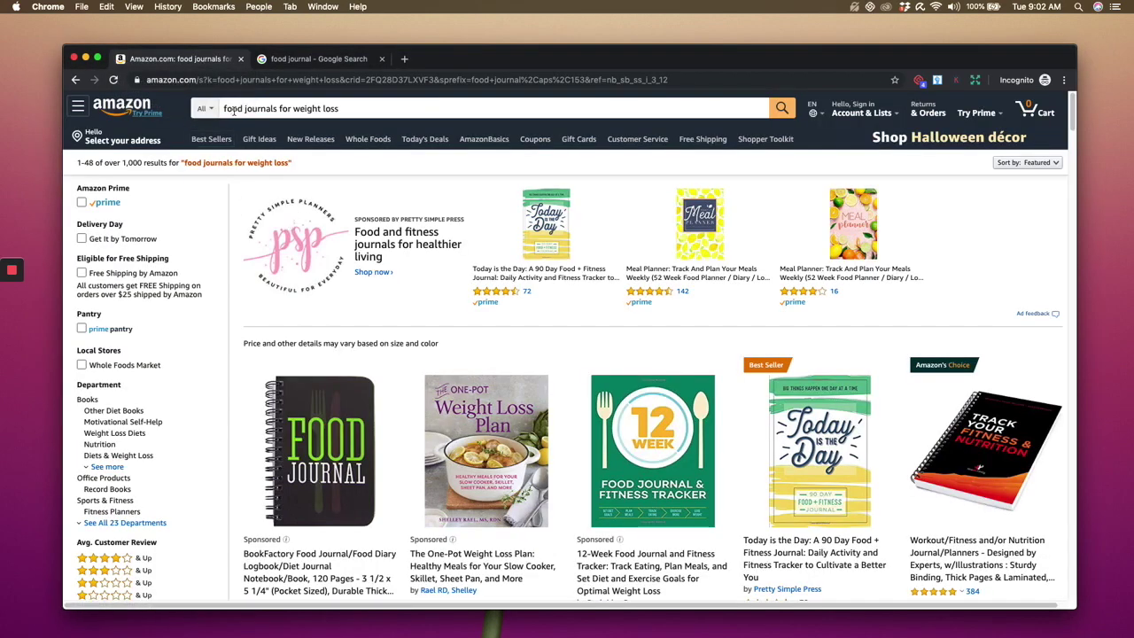
- Copy the Amazon search phrase and open Ubersuggest via a Google search for 'uber suggest'
click(317, 109)
key(super+c)
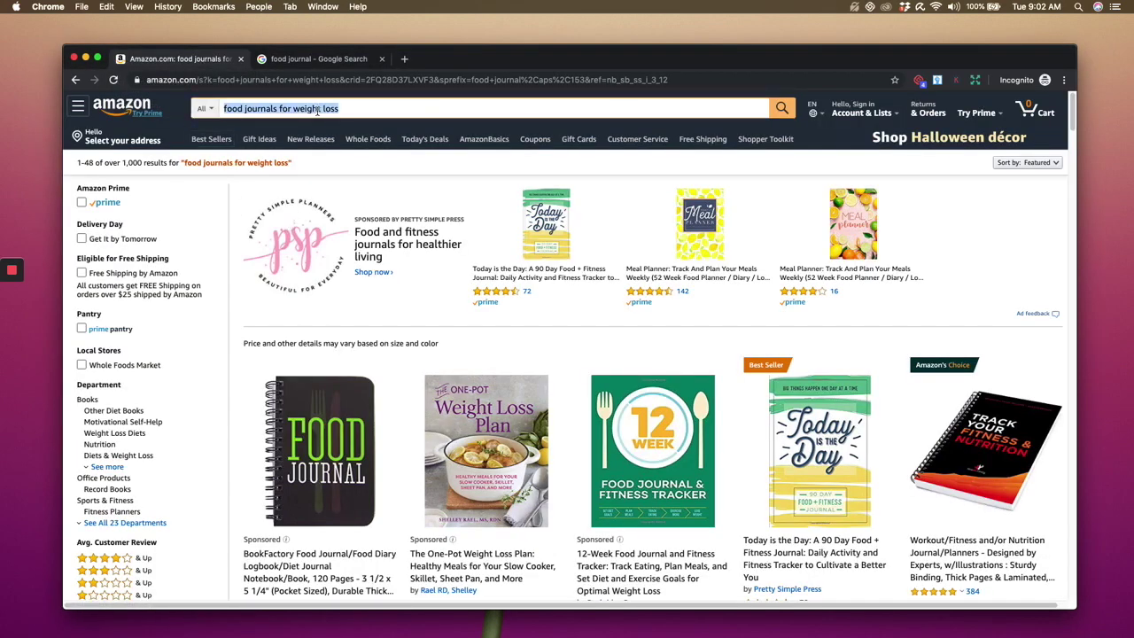
click(404, 59)
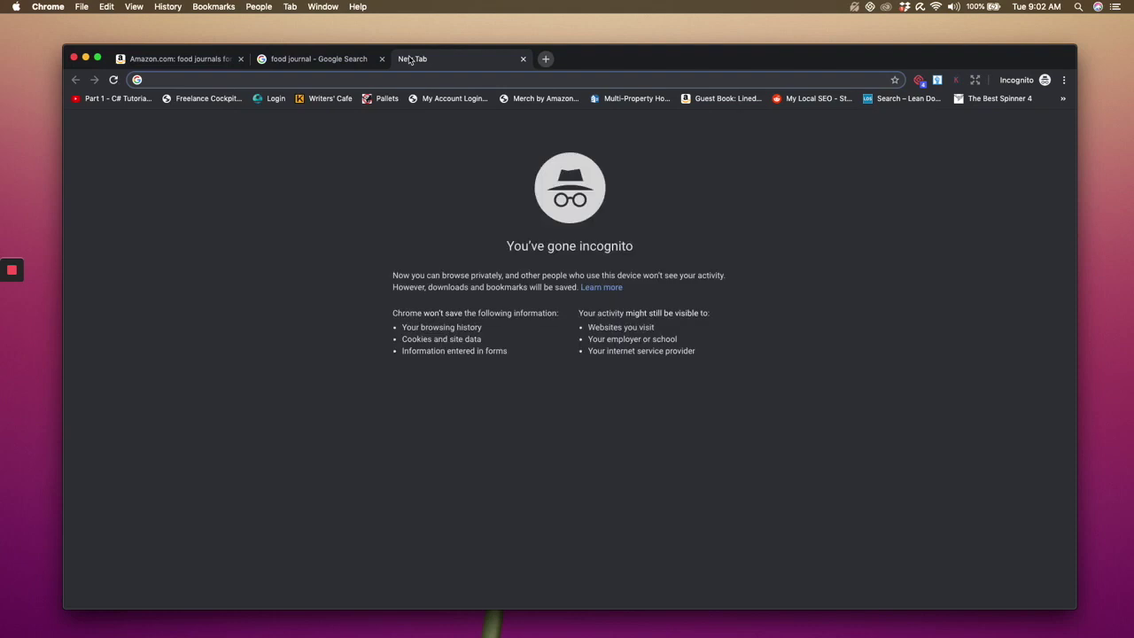
text(uber su)
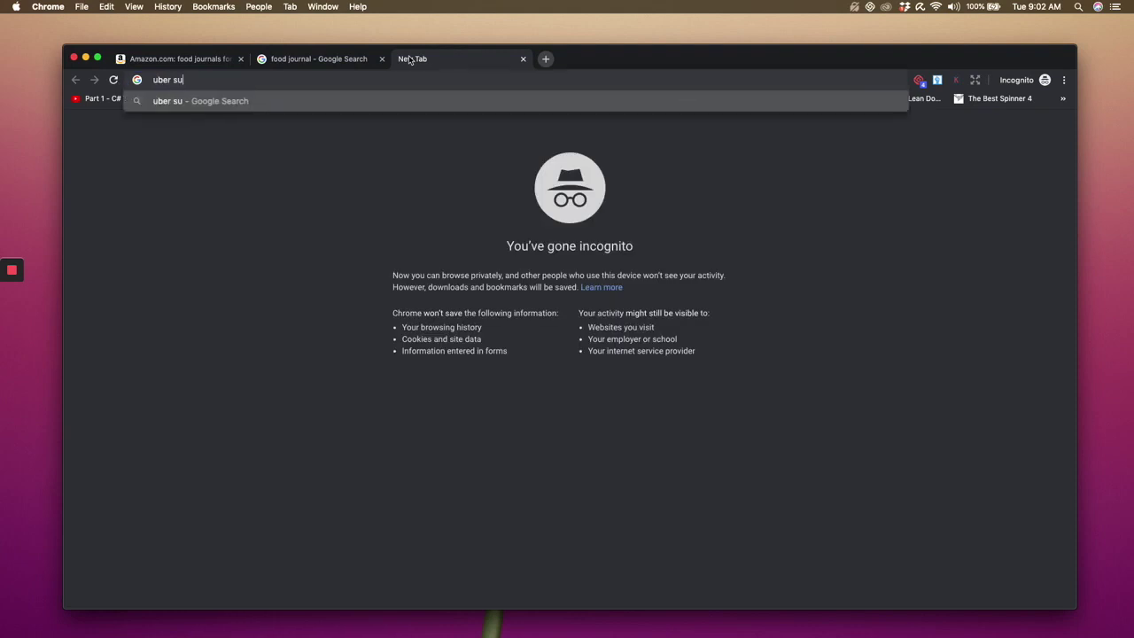
text(ggest)
key(Return)
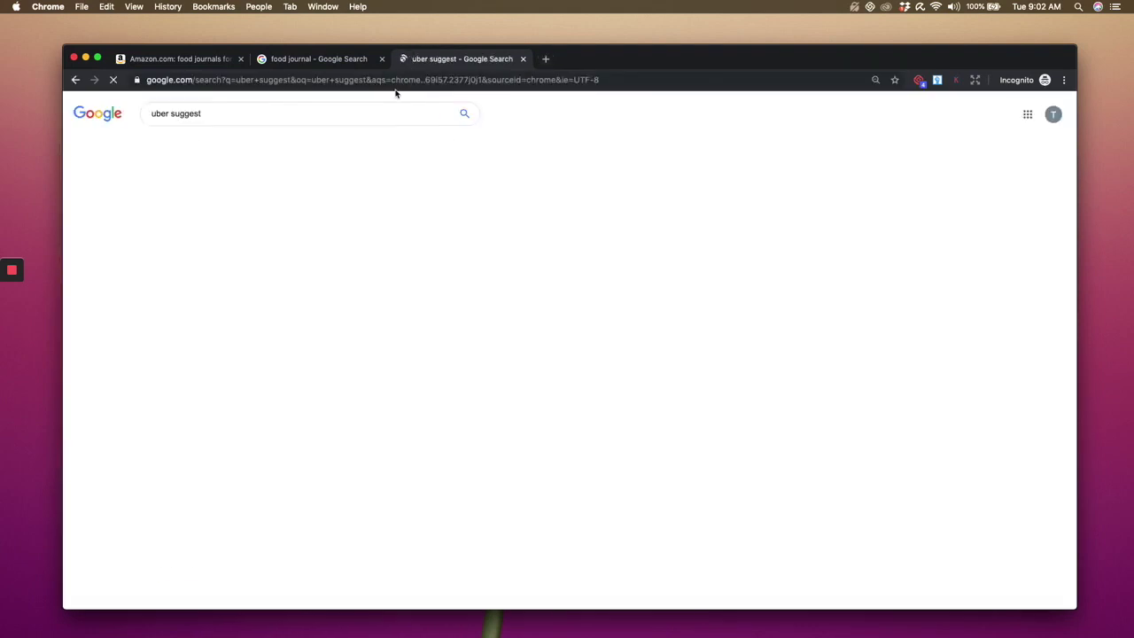
click(305, 212)
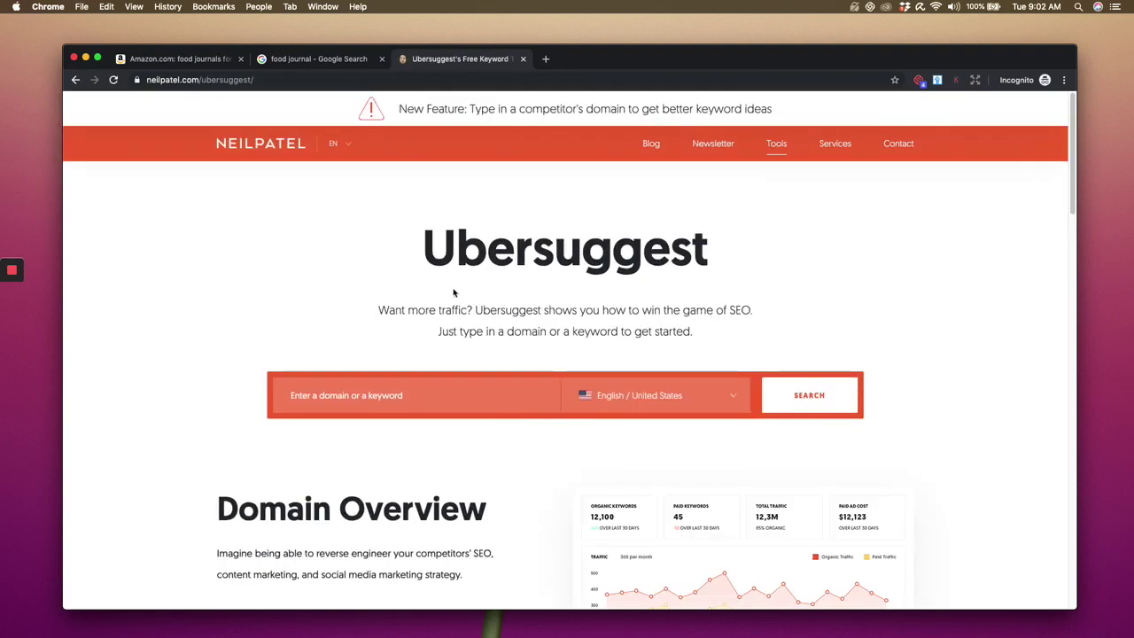
- Look up 'food journals for weight loss' in Ubersuggest and open all its keyword ideas
click(442, 405)
key(super+v)
click(807, 401)
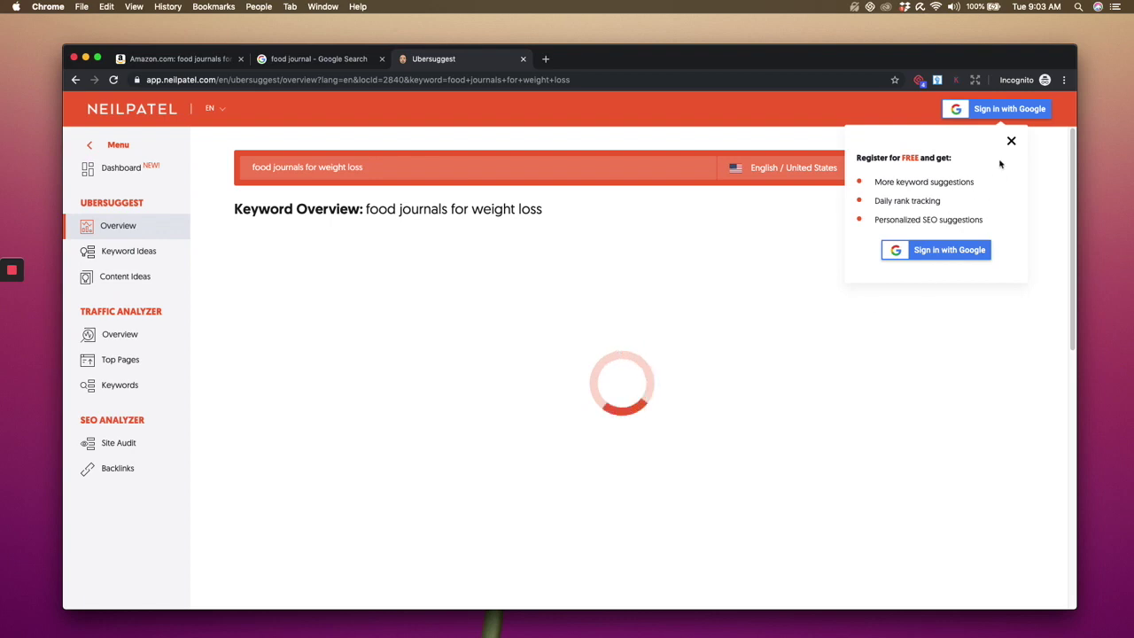
click(1011, 141)
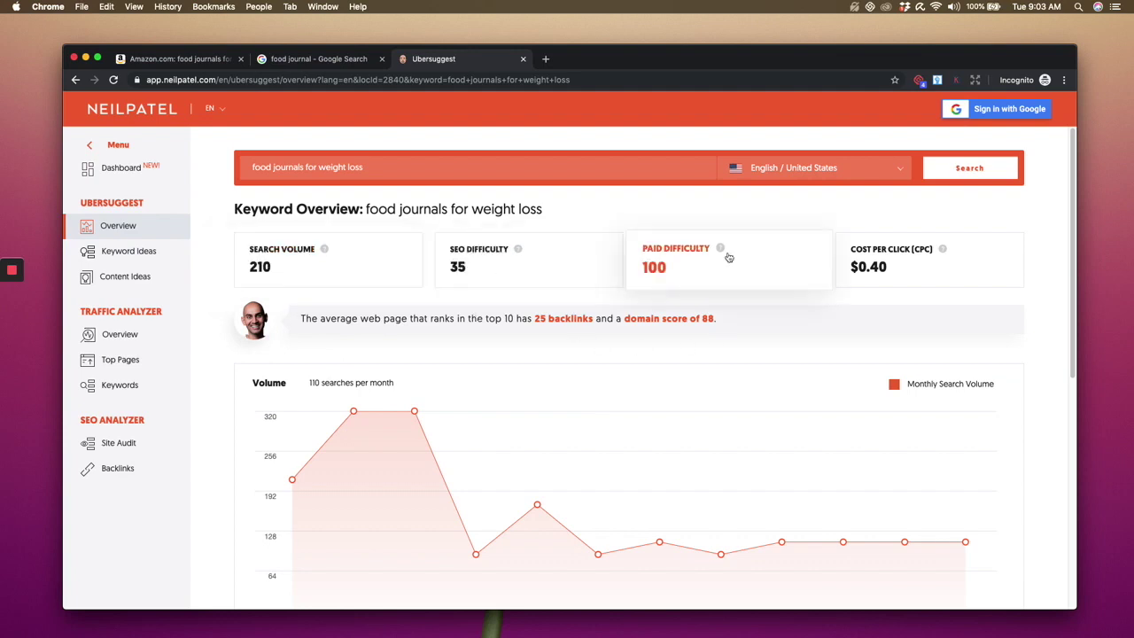
scroll(627, 454, down, 8)
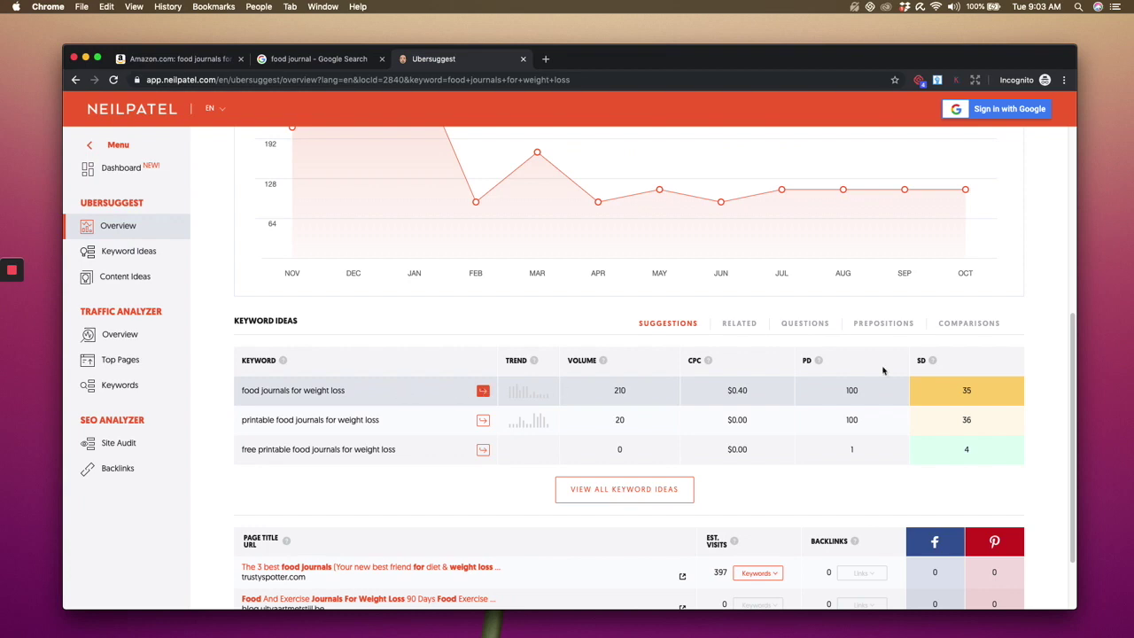
click(686, 489)
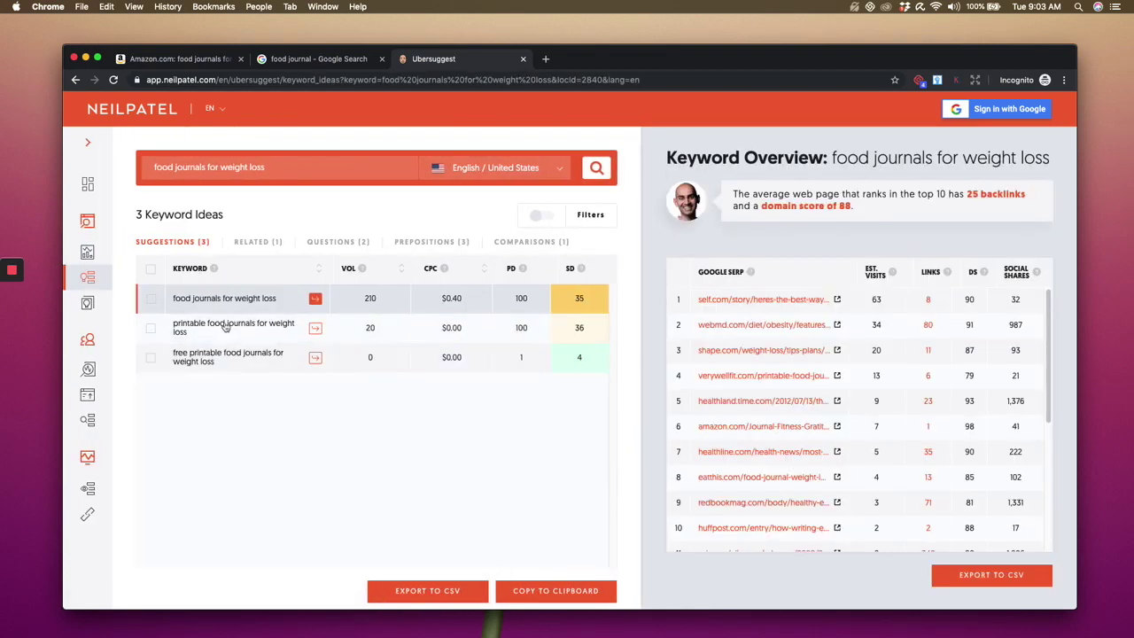
- Change the Ubersuggest keyword to 'food bullet journal' and scroll through its 33 keyword ideas
drag(286, 171, 206, 167)
key(BackSpace)
key(Return)
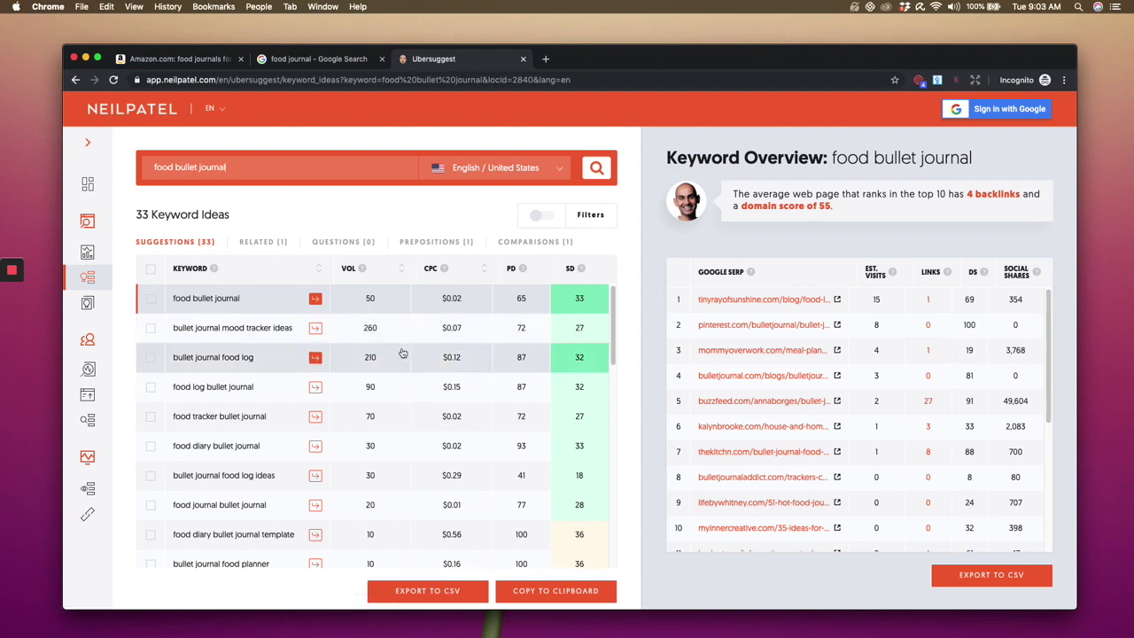
scroll(397, 362, down, 10)
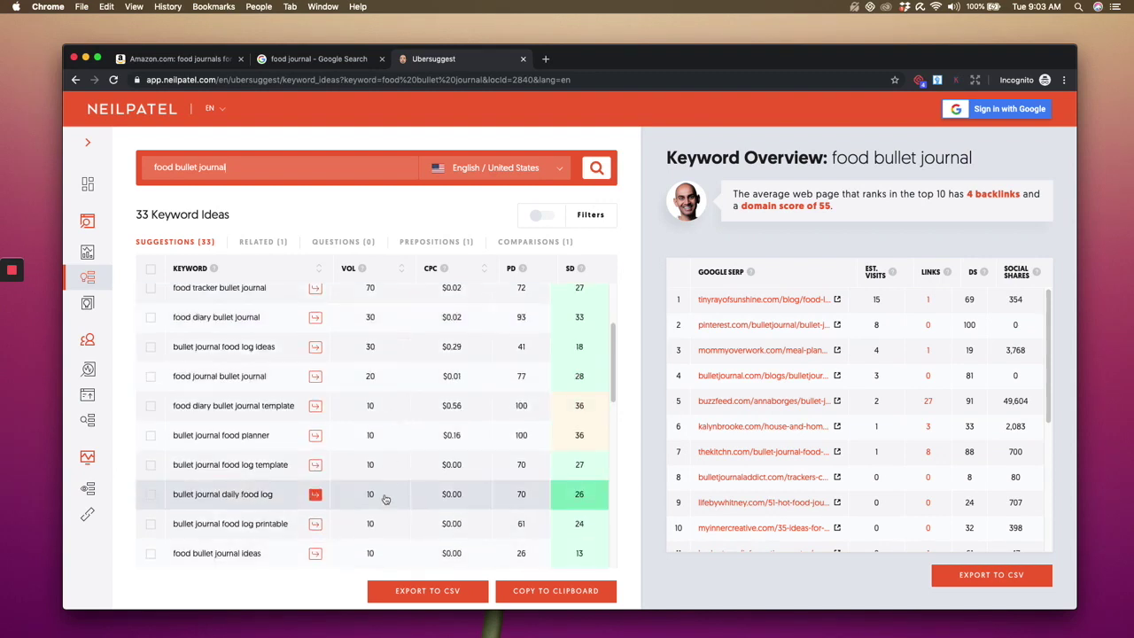
scroll(386, 499, up, 3)
scroll(385, 498, down, 3)
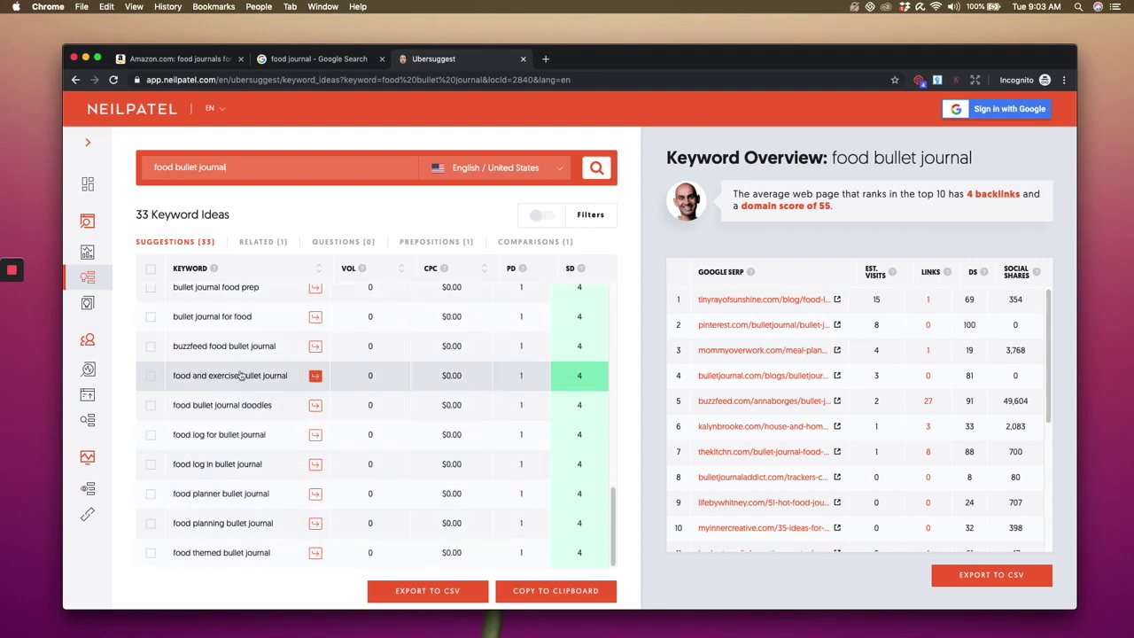
scroll(255, 425, up, 5)
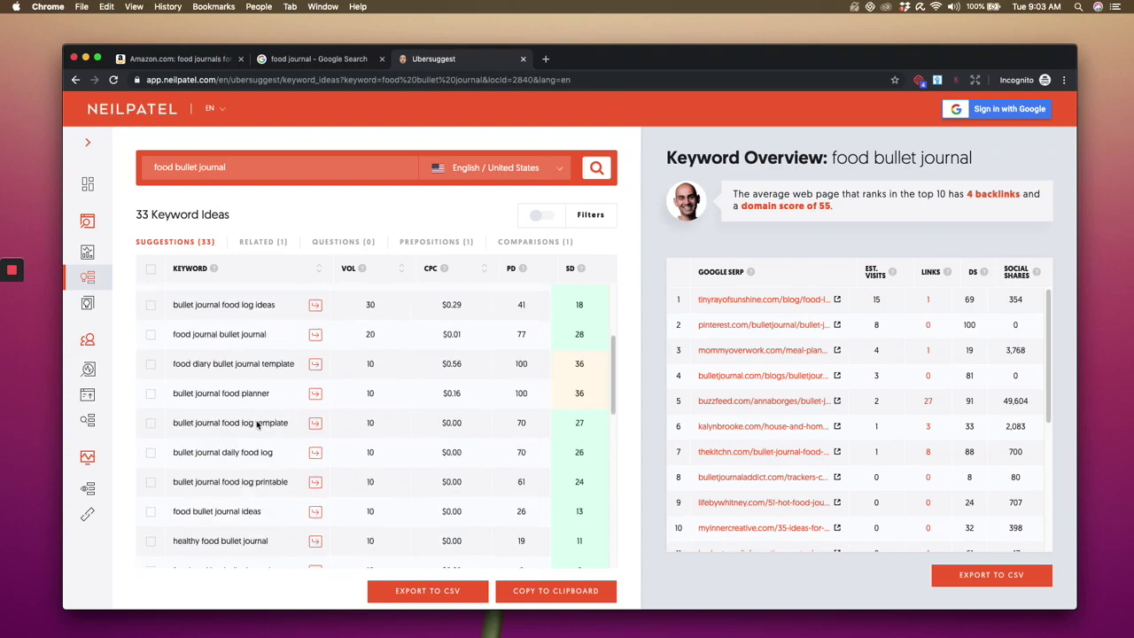
scroll(257, 415, up, 5)
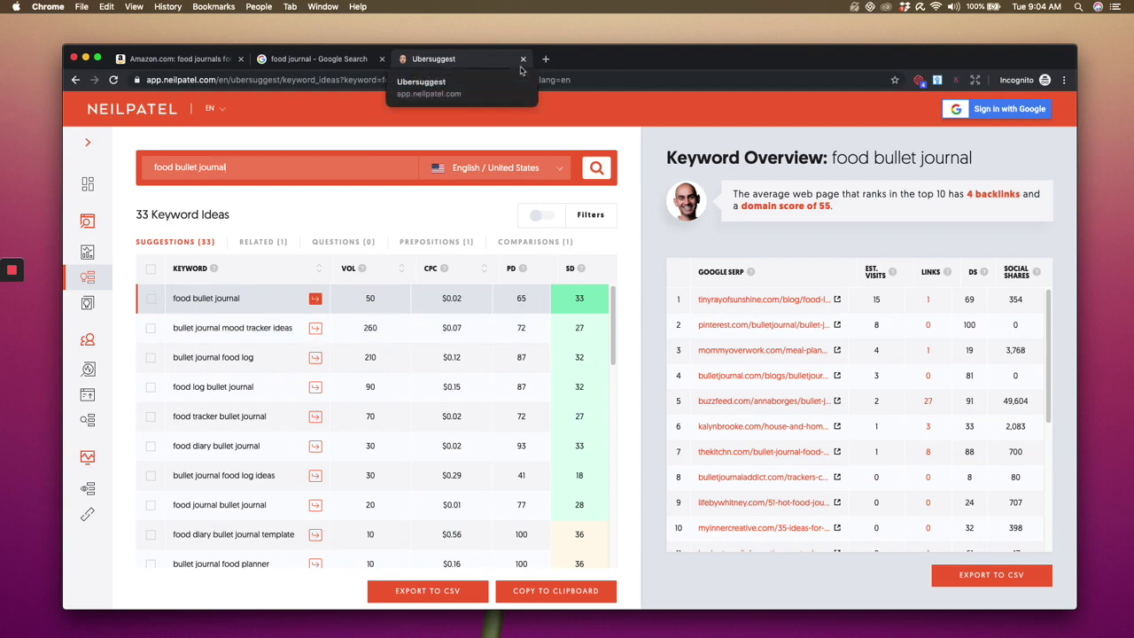
- Search Amazon for 'food bullet journal' instead, bringing up 546 results
click(173, 58)
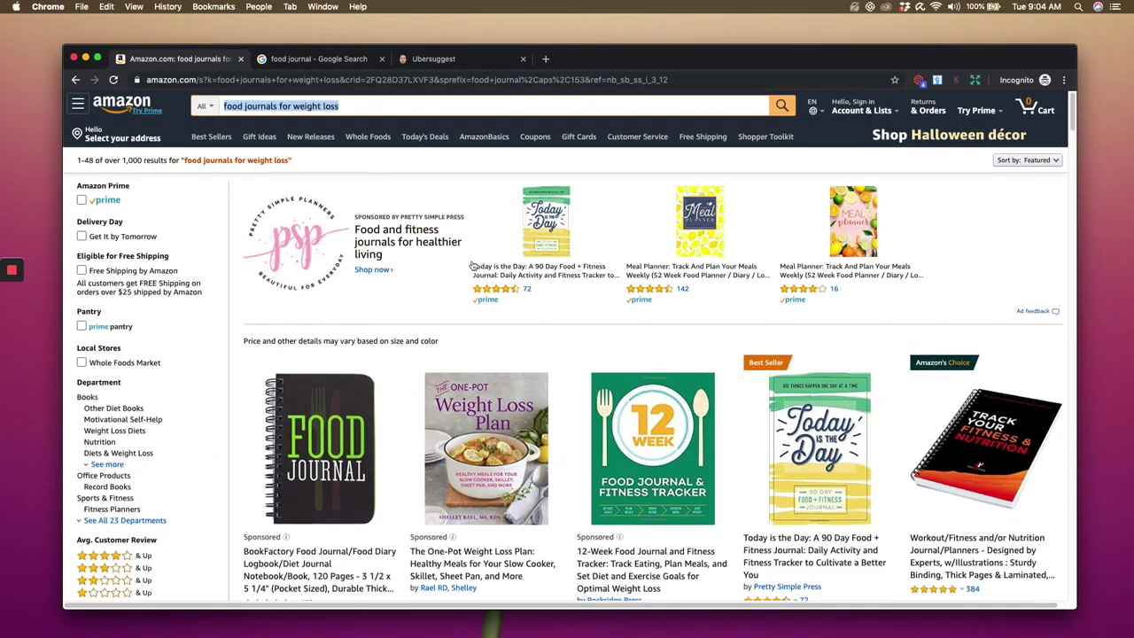
scroll(557, 307, down, 2)
scroll(557, 307, down, 4)
scroll(558, 307, up, 5)
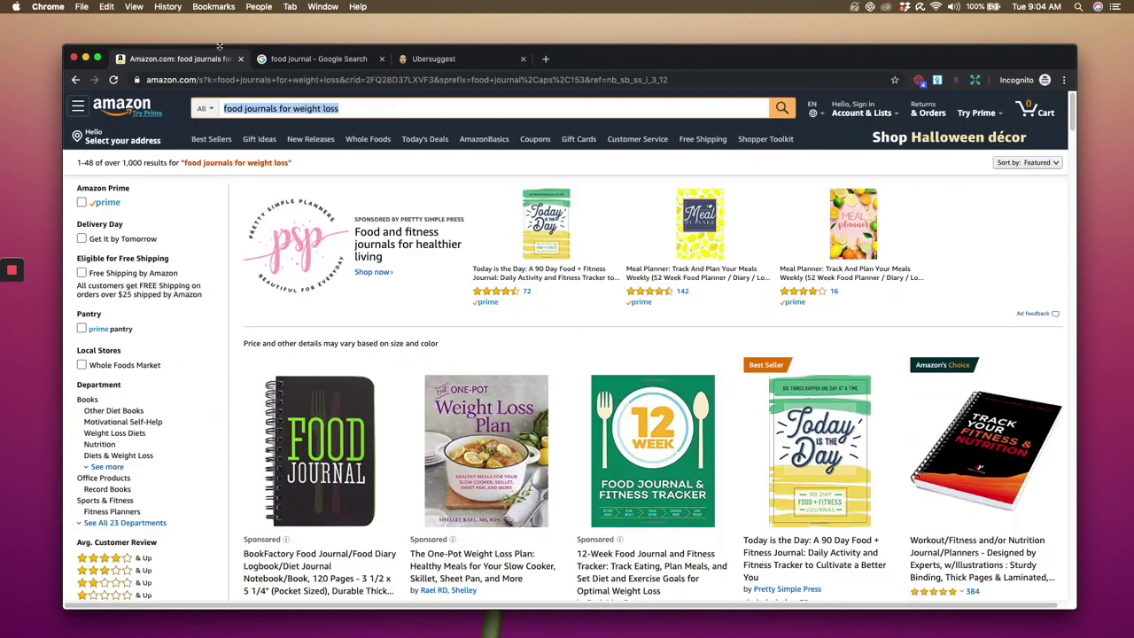
text(food )
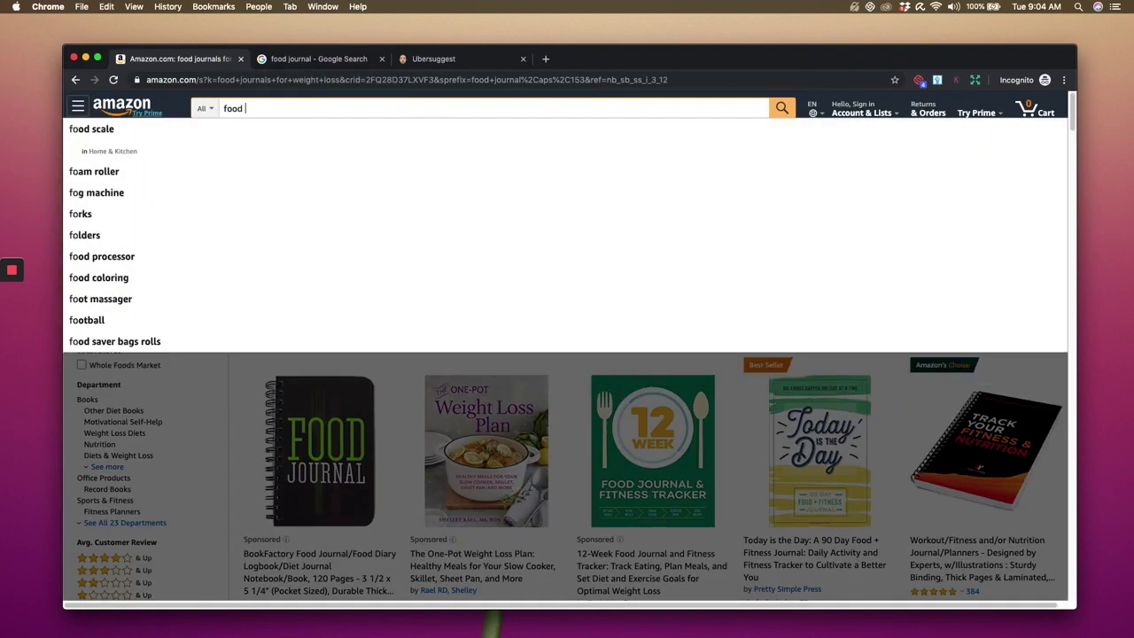
text(bullet journal)
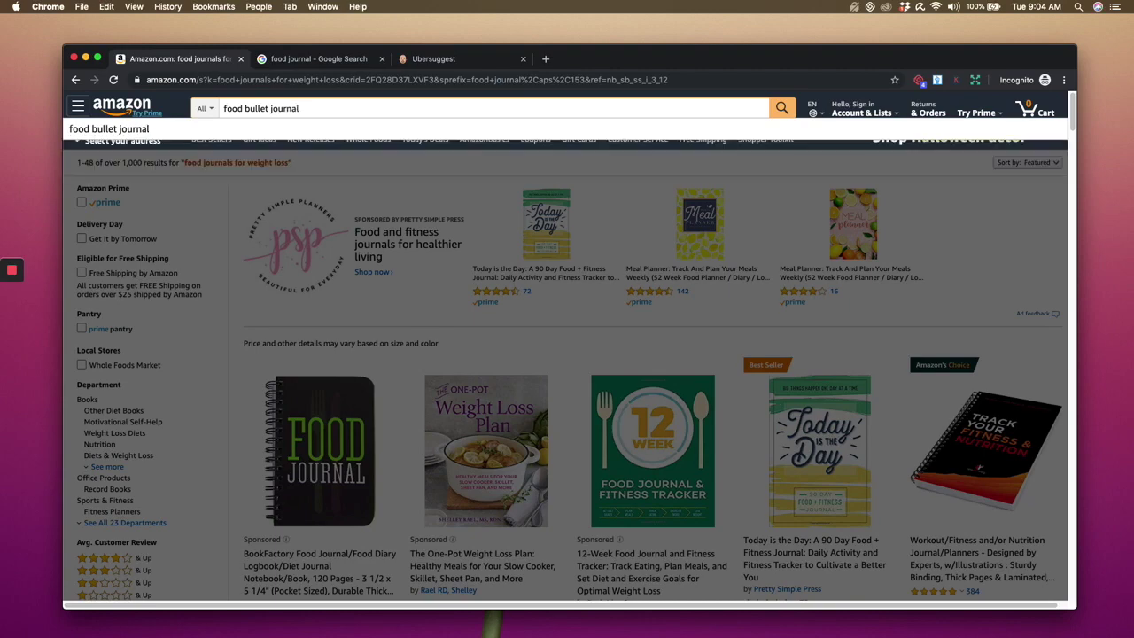
key(Return)
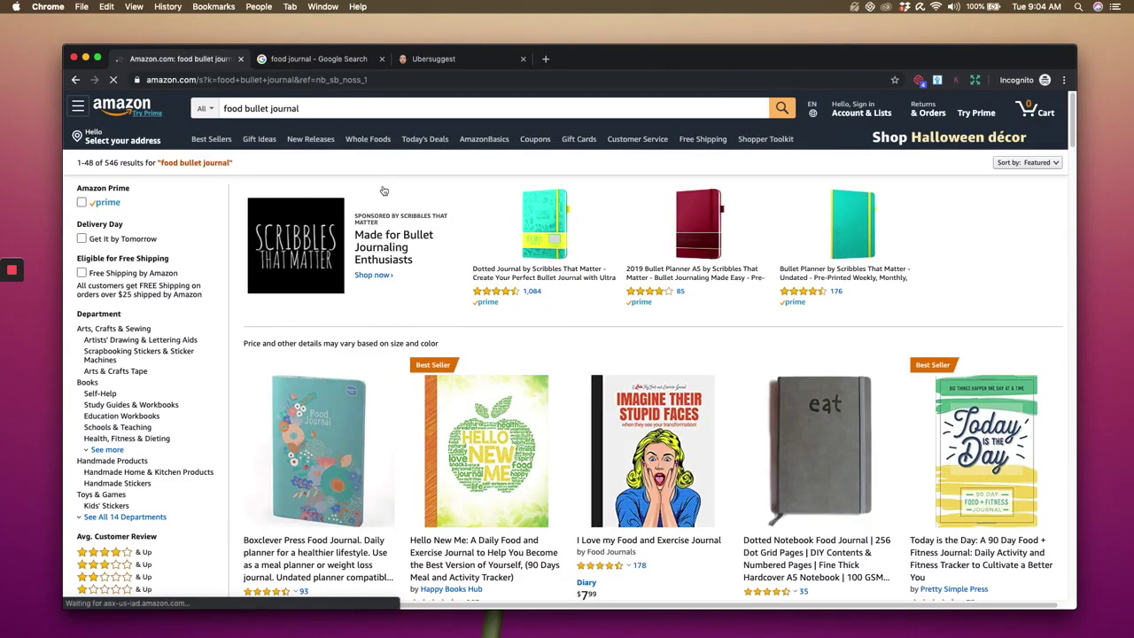
- Compare the Ubersuggest keyword ideas against the Amazon food bullet journal product results
click(428, 60)
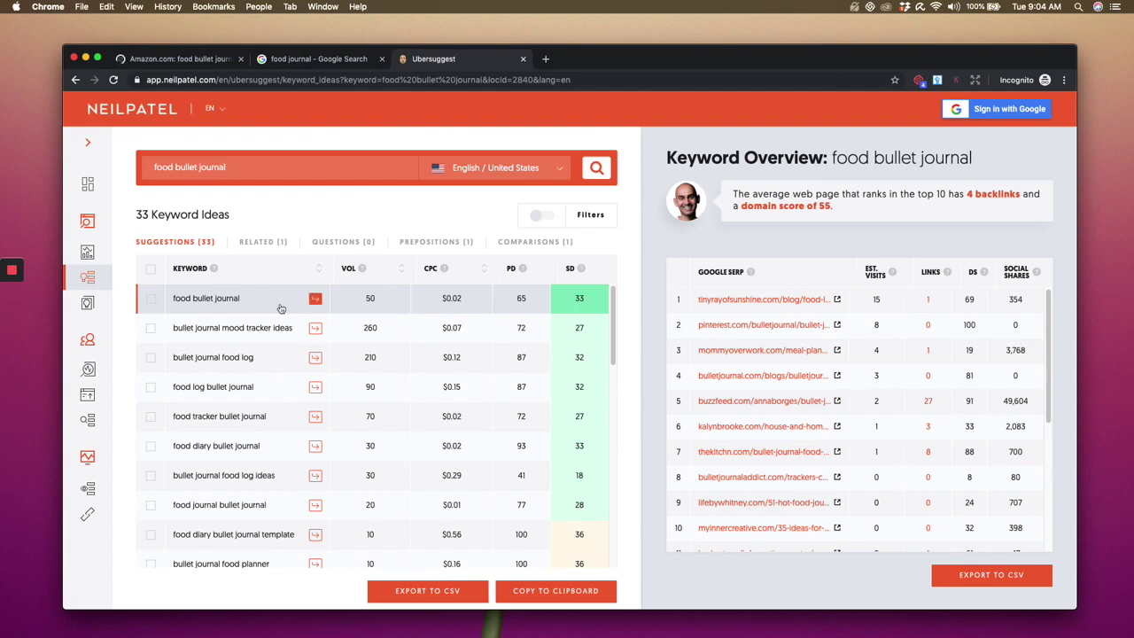
click(186, 60)
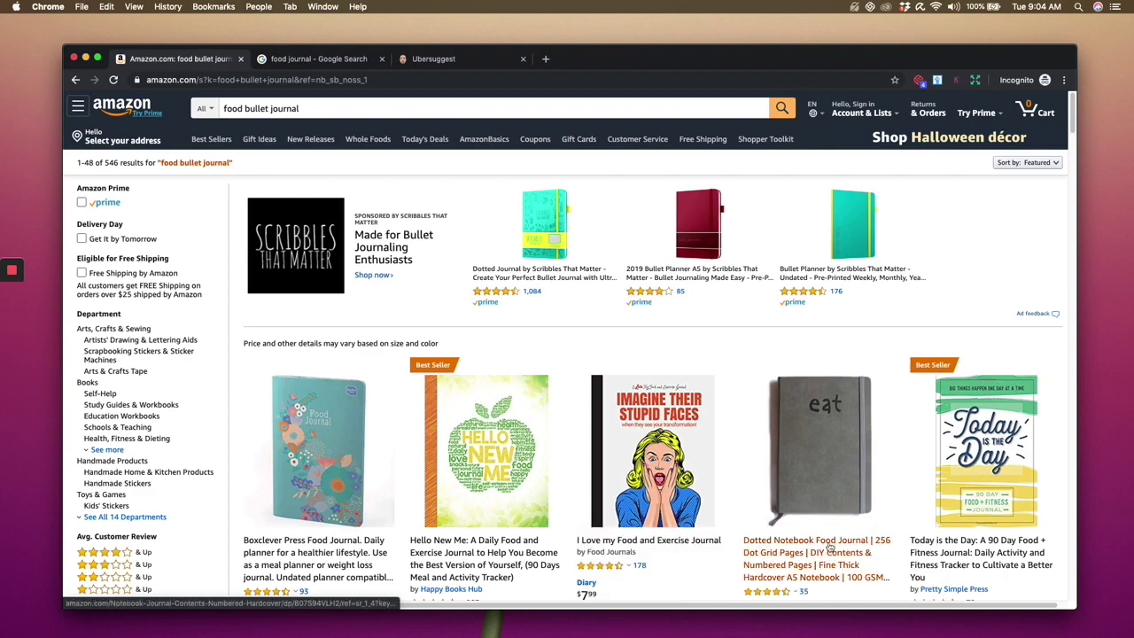
scroll(829, 547, down, 5)
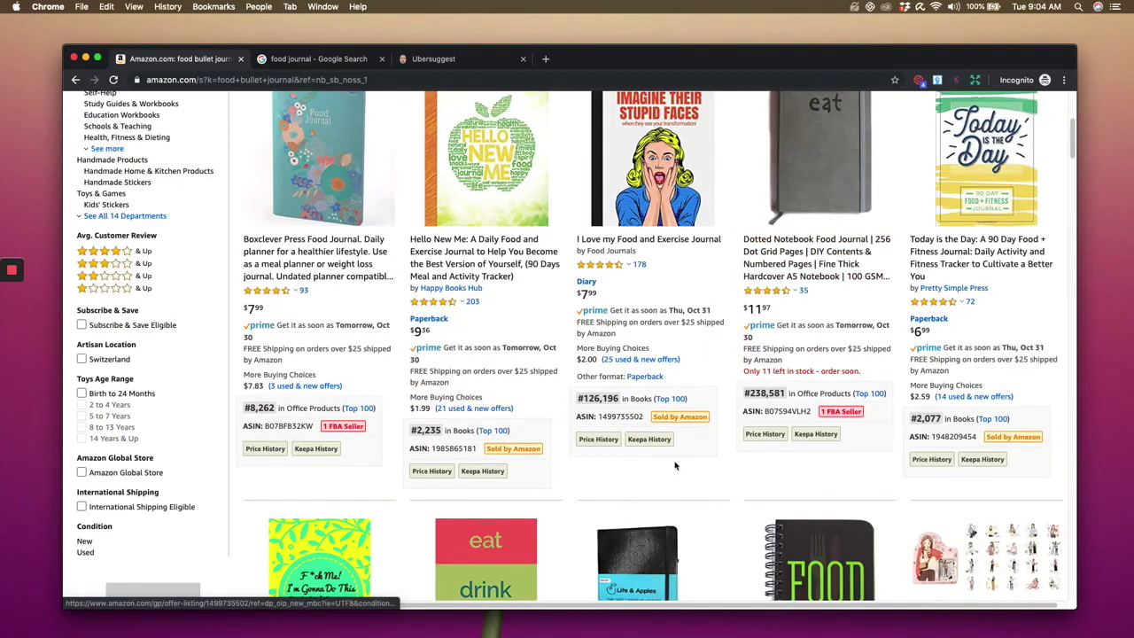
scroll(690, 303, up, 5)
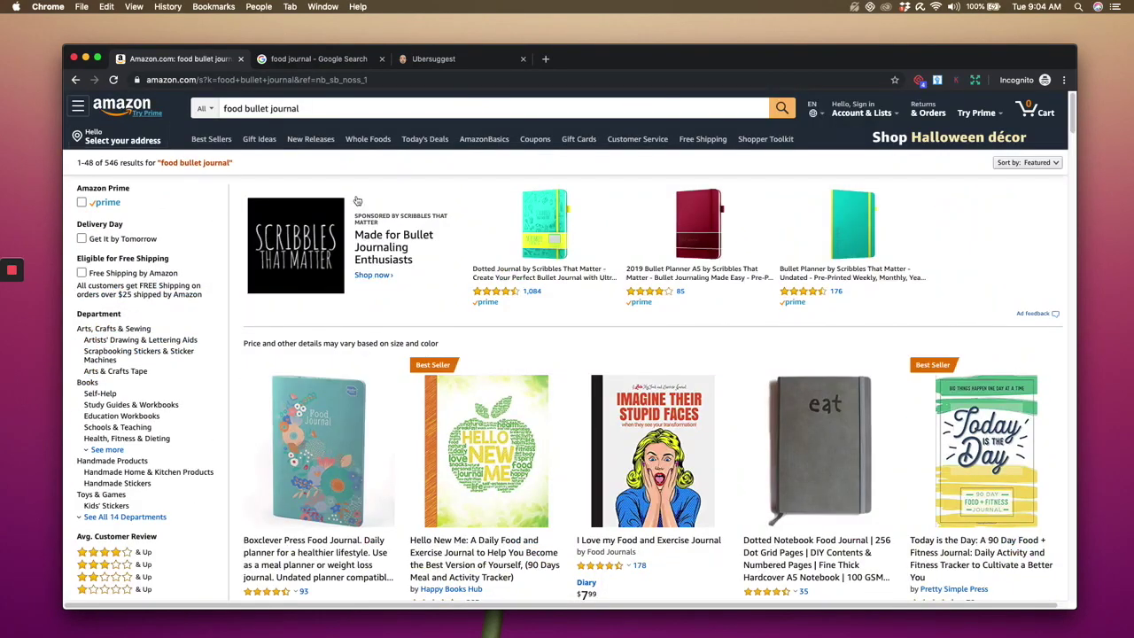
scroll(647, 311, down, 1)
mouse_move(646, 311)
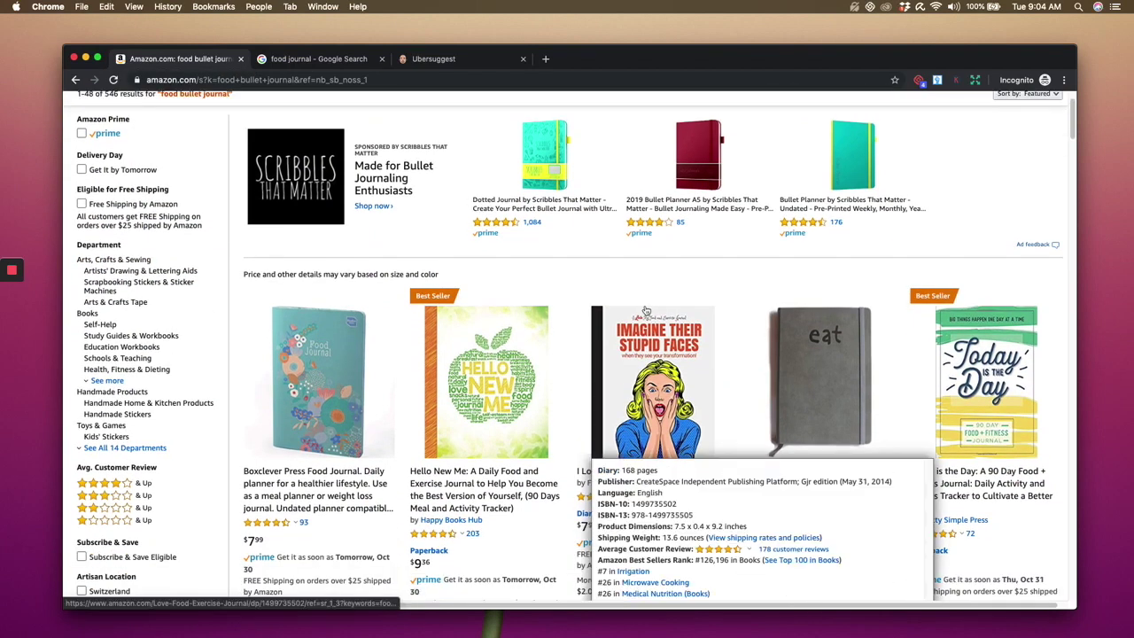
scroll(646, 310, down, 5)
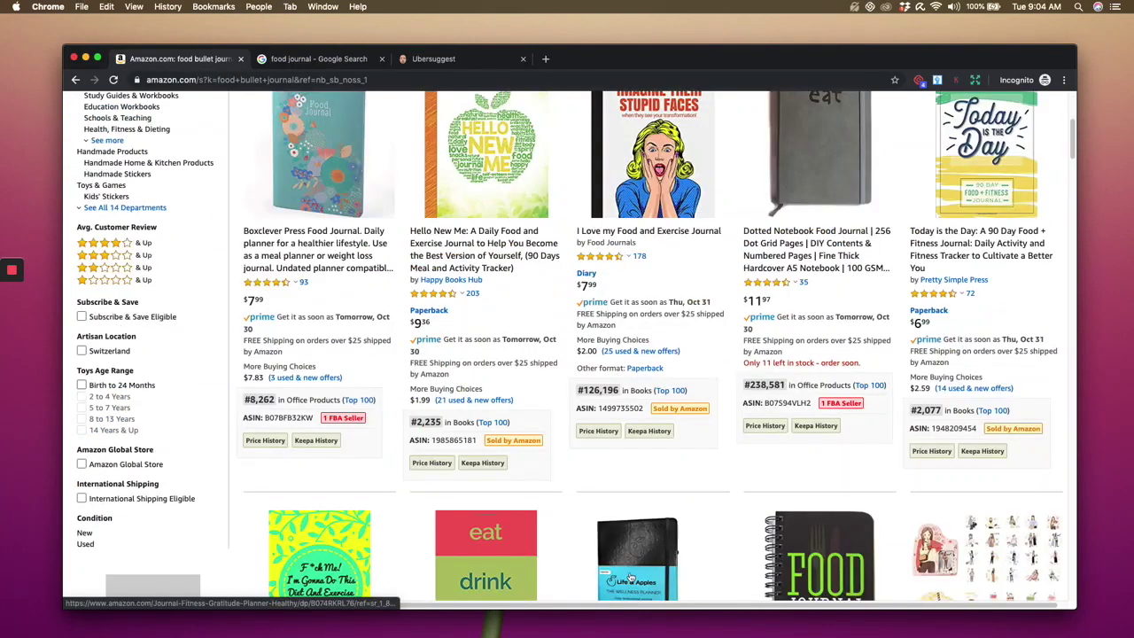
scroll(443, 439, up, 4)
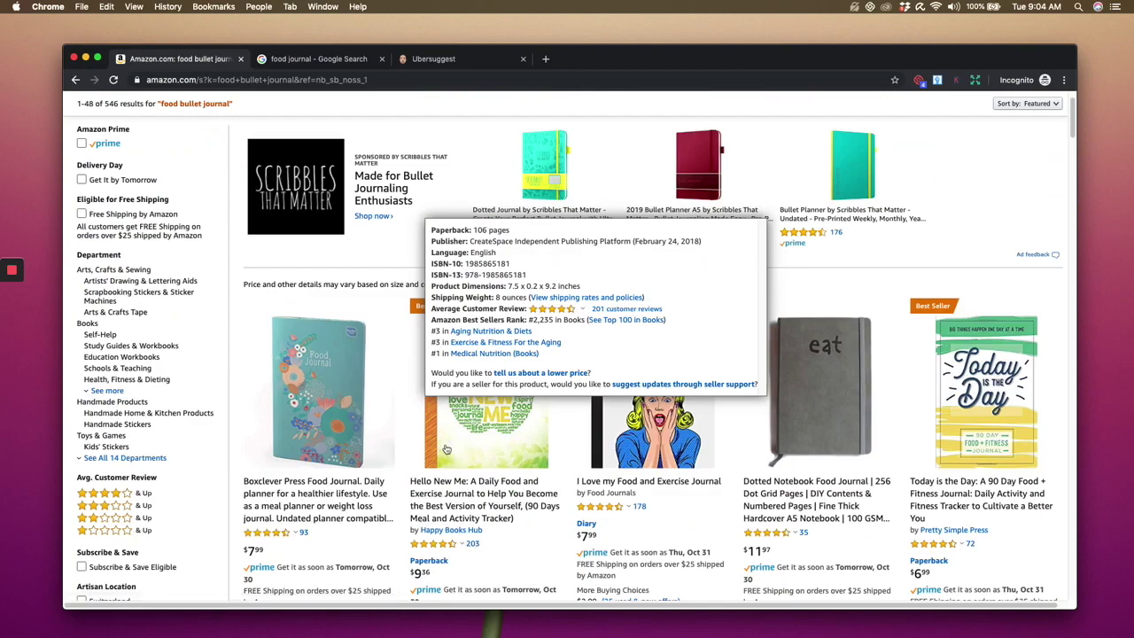
scroll(443, 443, down, 5)
scroll(443, 439, up, 5)
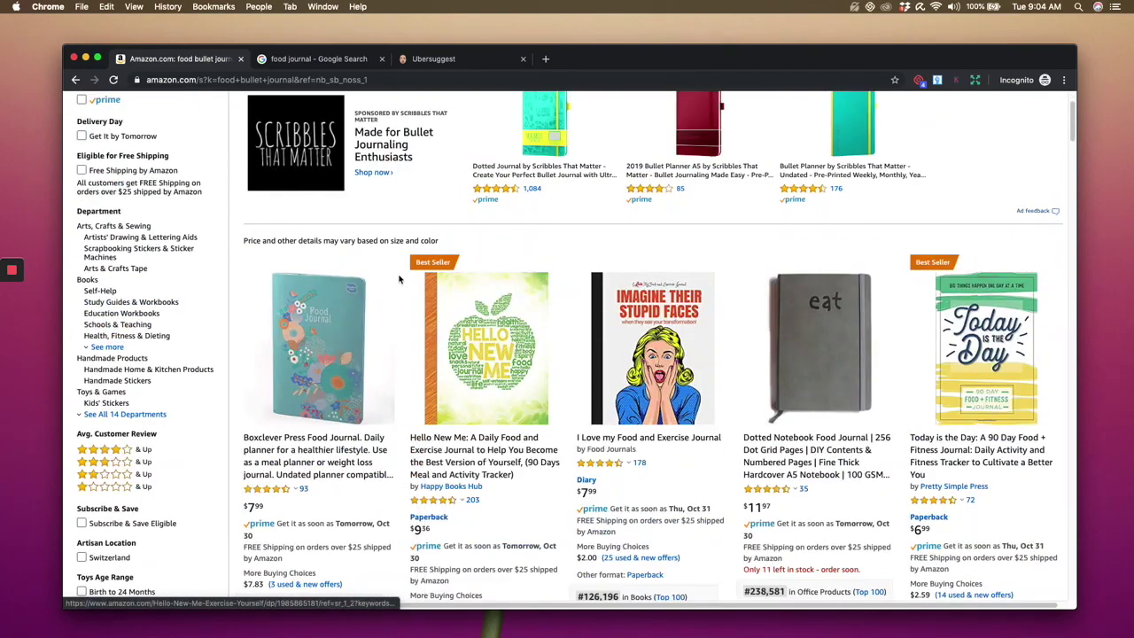
scroll(381, 430, down, 3)
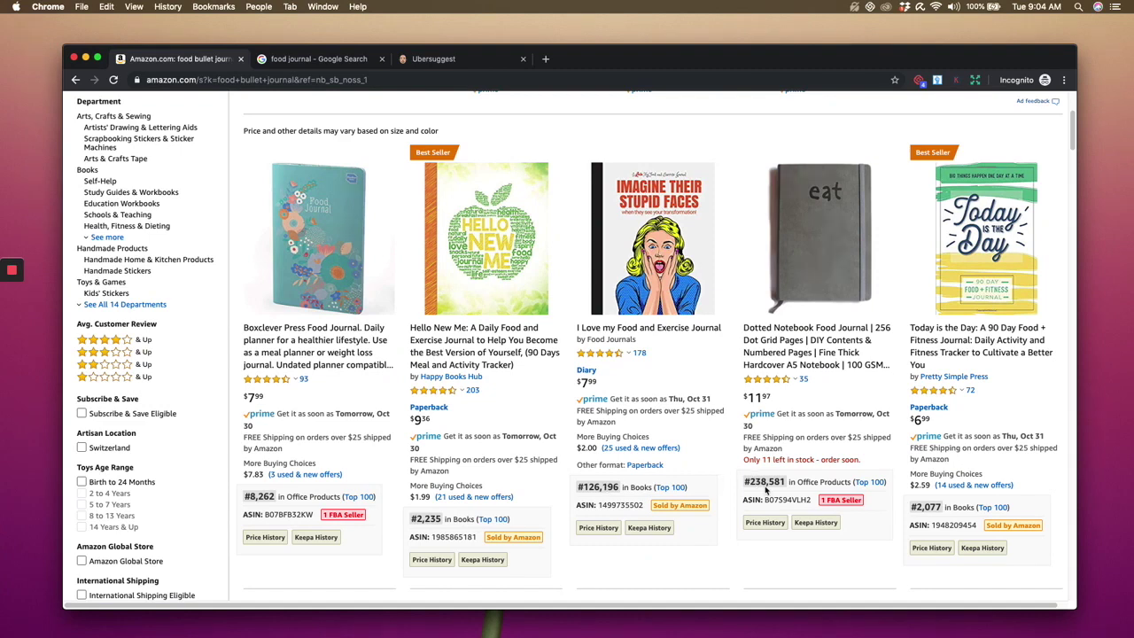
- Check further products' sales ranks and Keepa charts, then open the Paper Junkie 3 Pack meal tracker page
scroll(768, 492, down, 1)
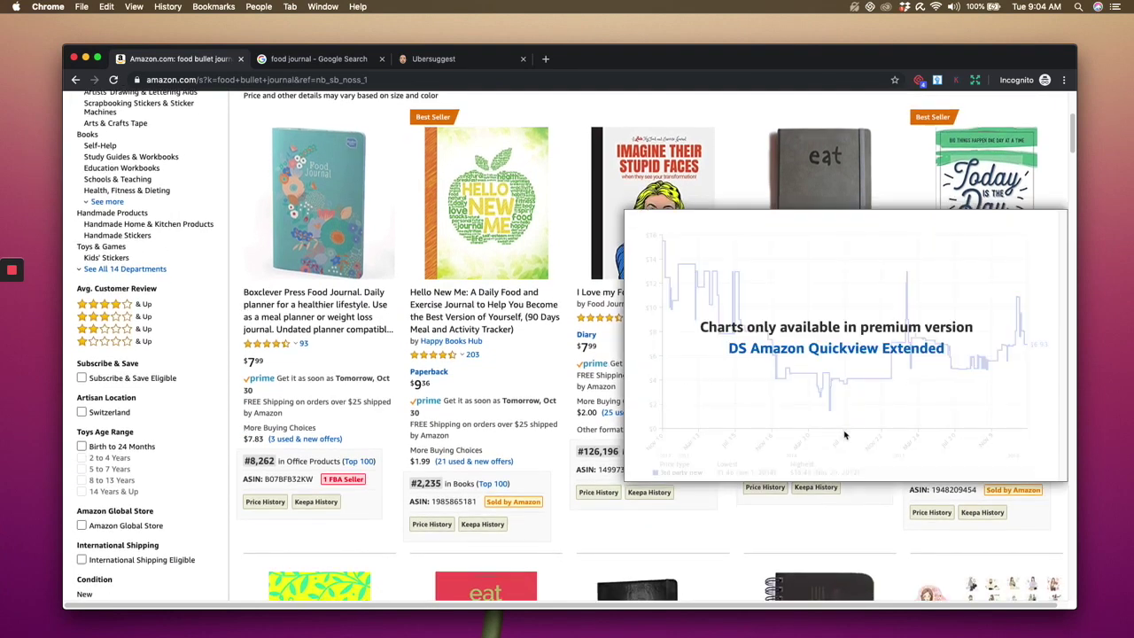
scroll(801, 512, down, 5)
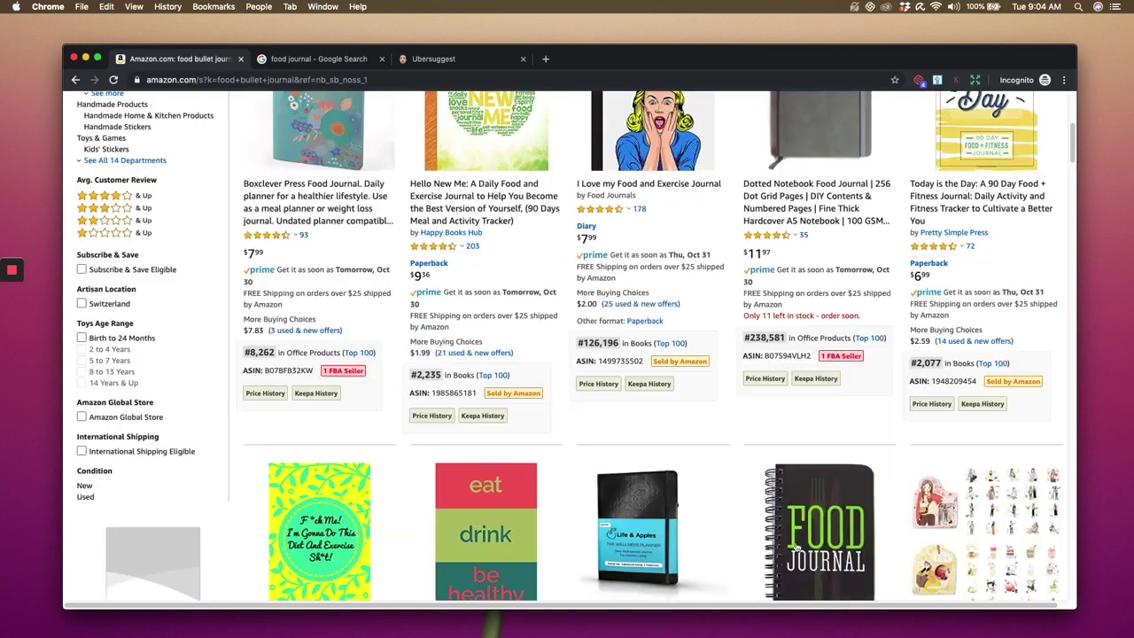
mouse_move(794, 564)
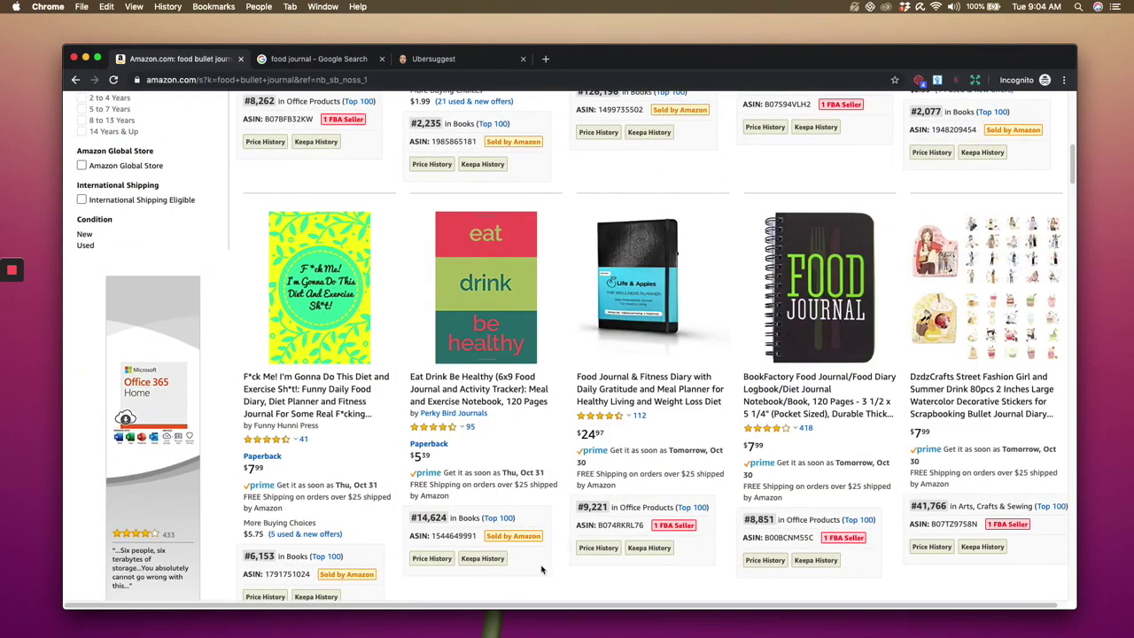
scroll(567, 589, down, 5)
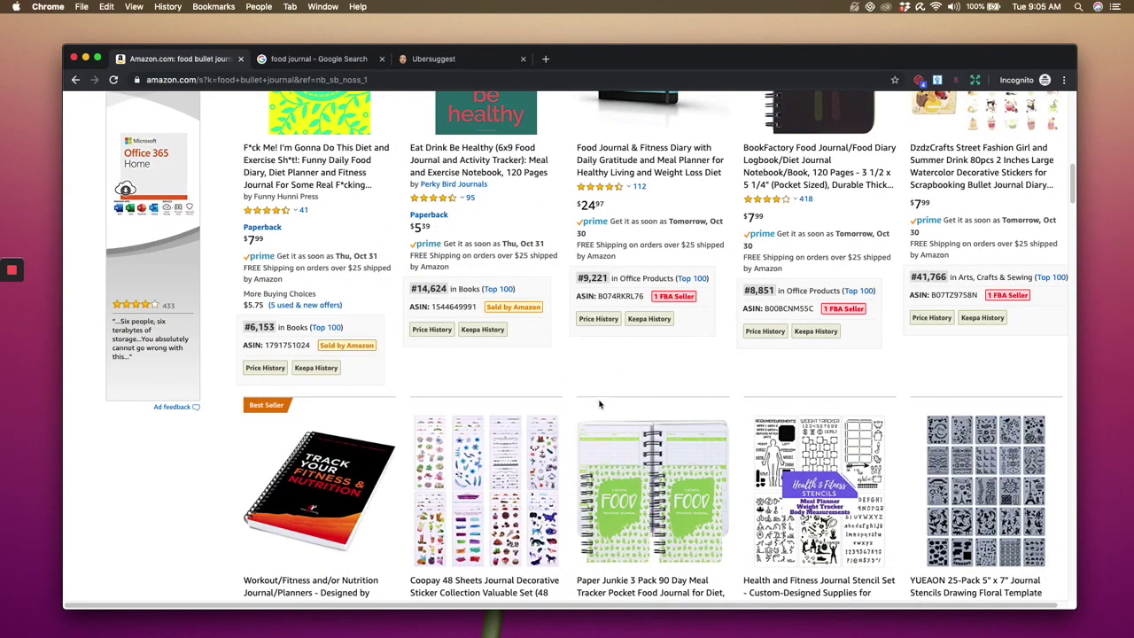
scroll(620, 372, down, 5)
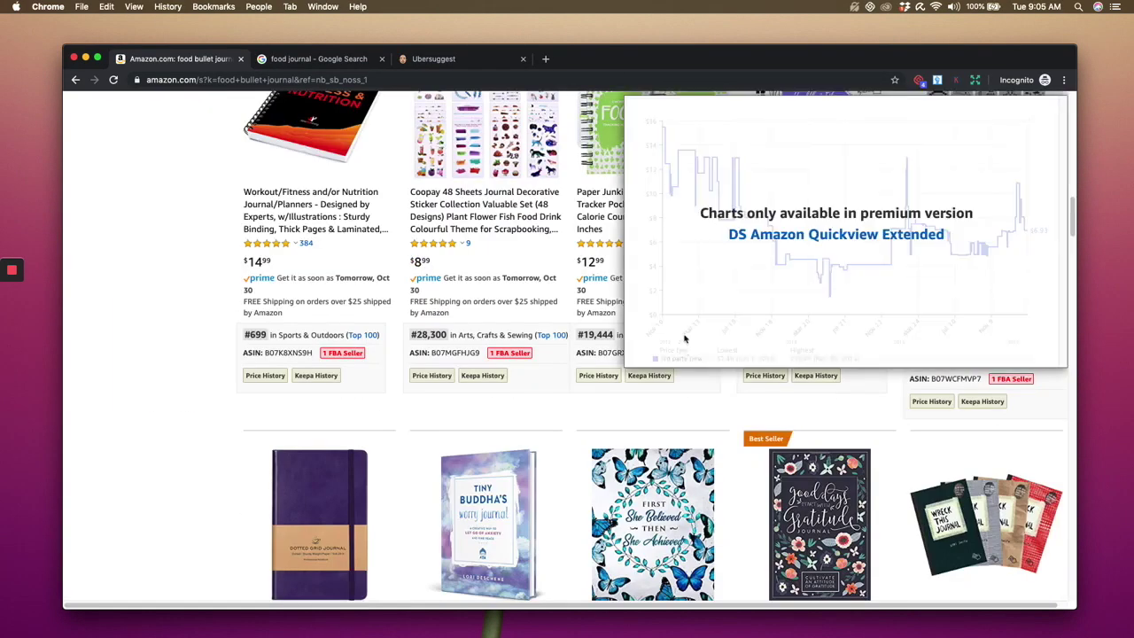
mouse_move(609, 166)
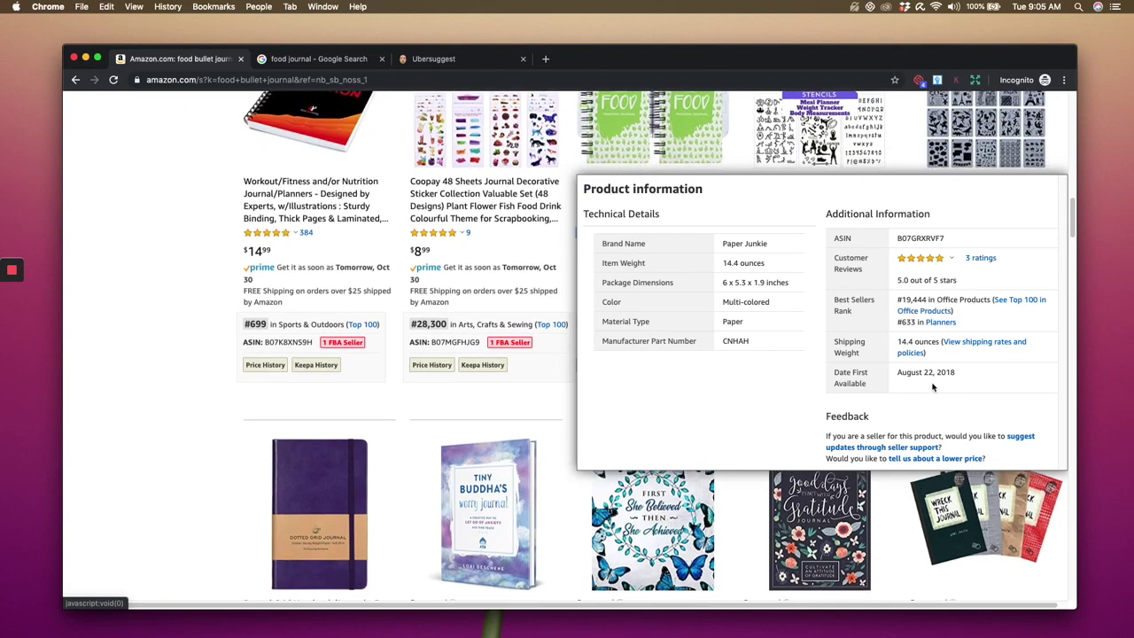
scroll(490, 372, up, 2)
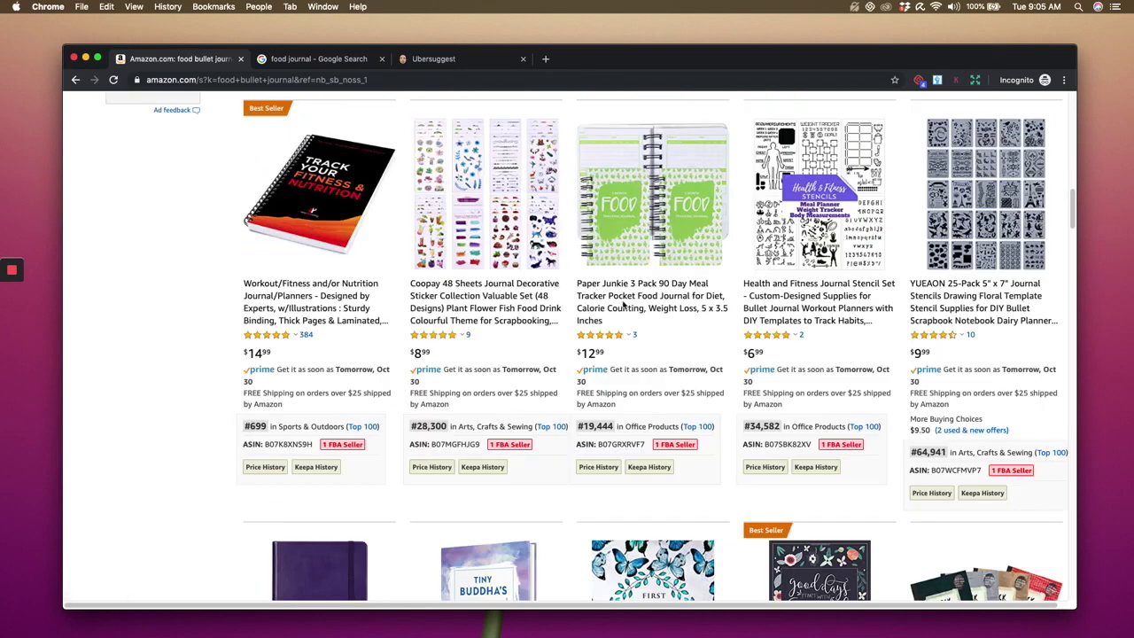
click(626, 310)
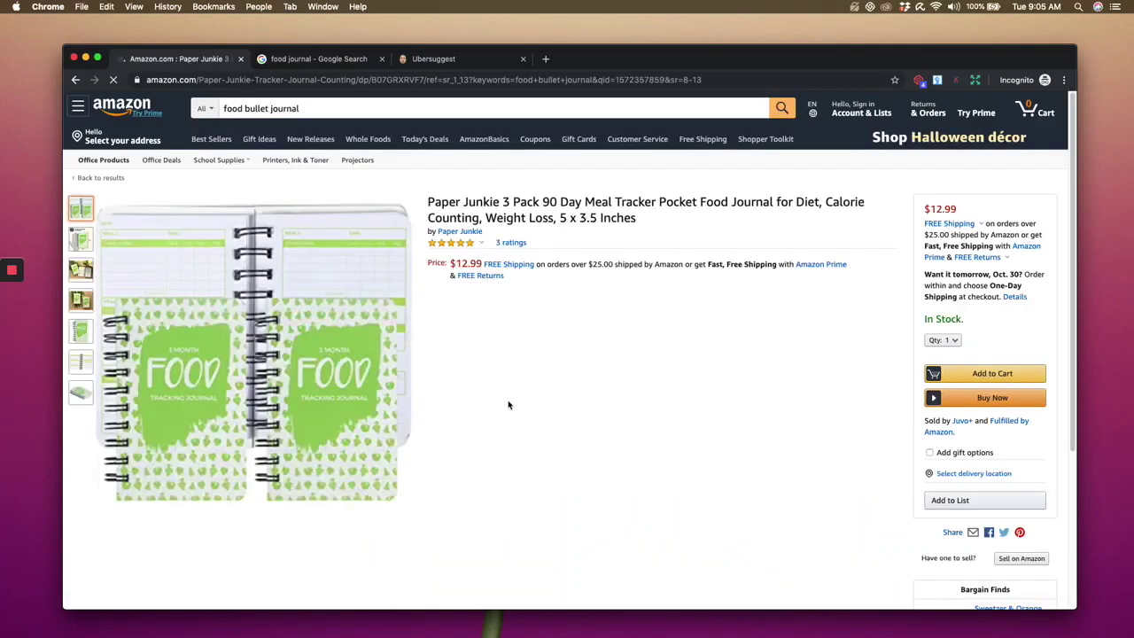
scroll(509, 405, down, 15)
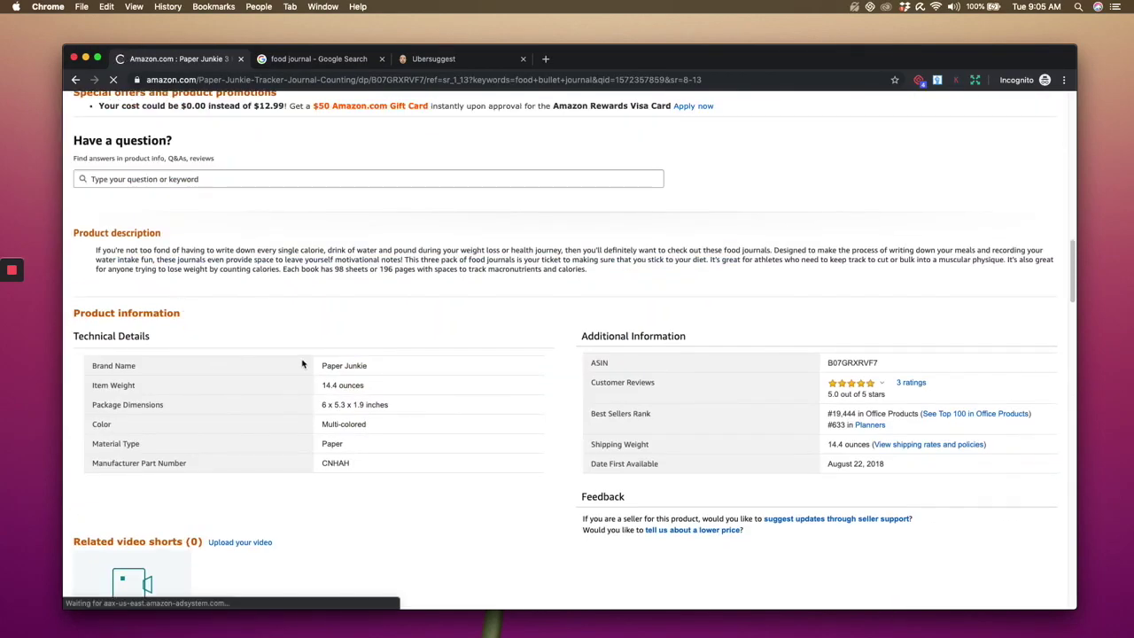
scroll(179, 355, up, 5)
scroll(182, 482, up, 5)
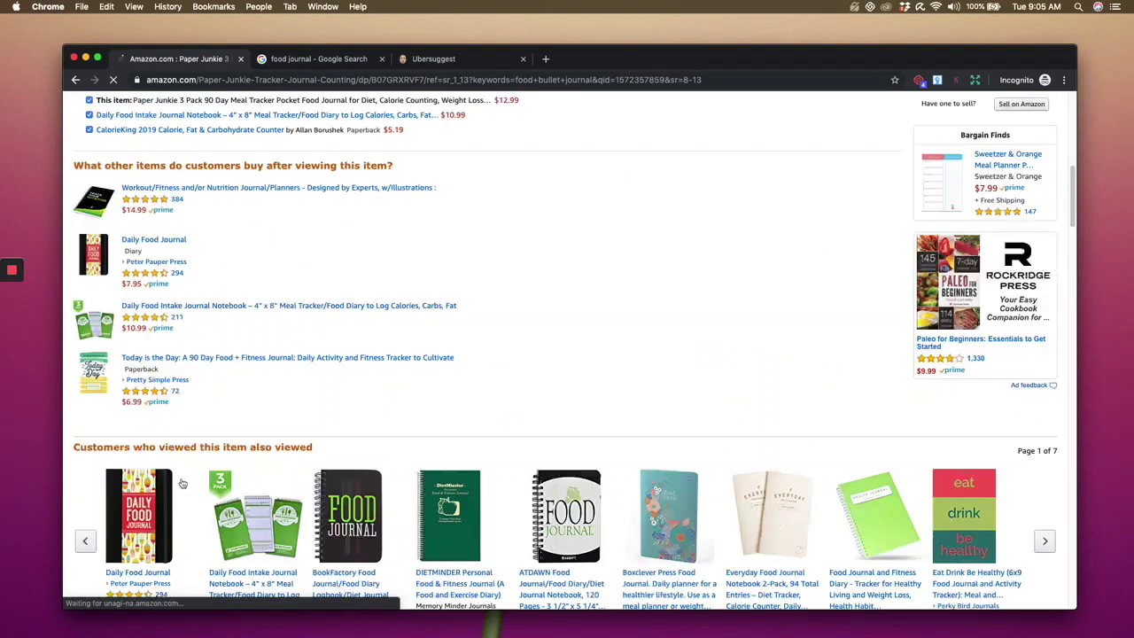
scroll(181, 481, down, 10)
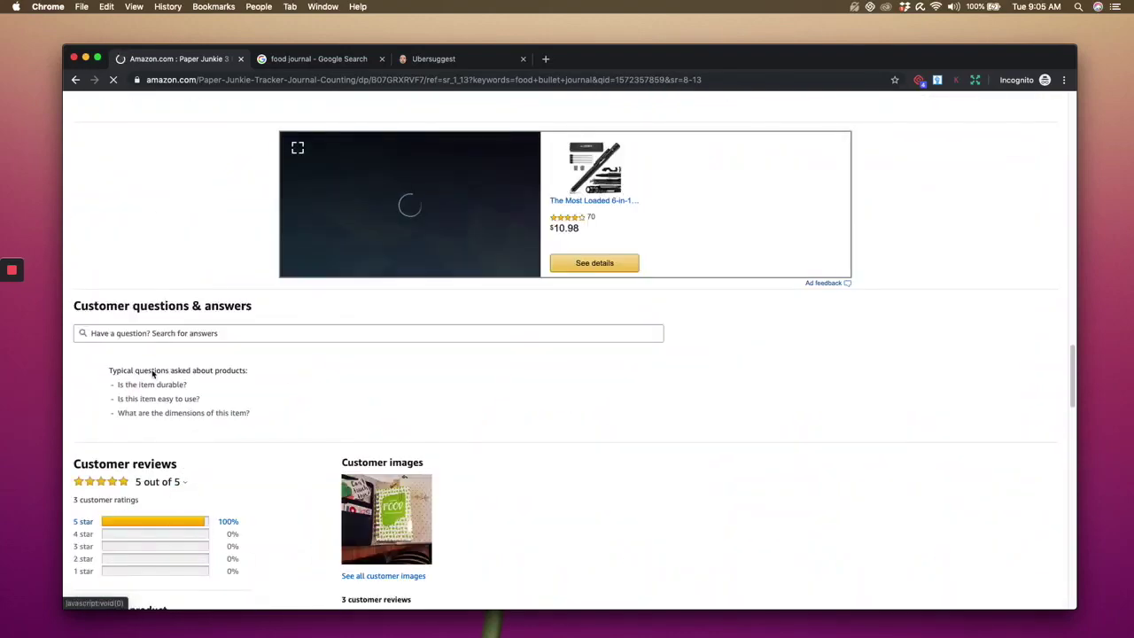
scroll(151, 372, down, 5)
scroll(260, 428, up, 15)
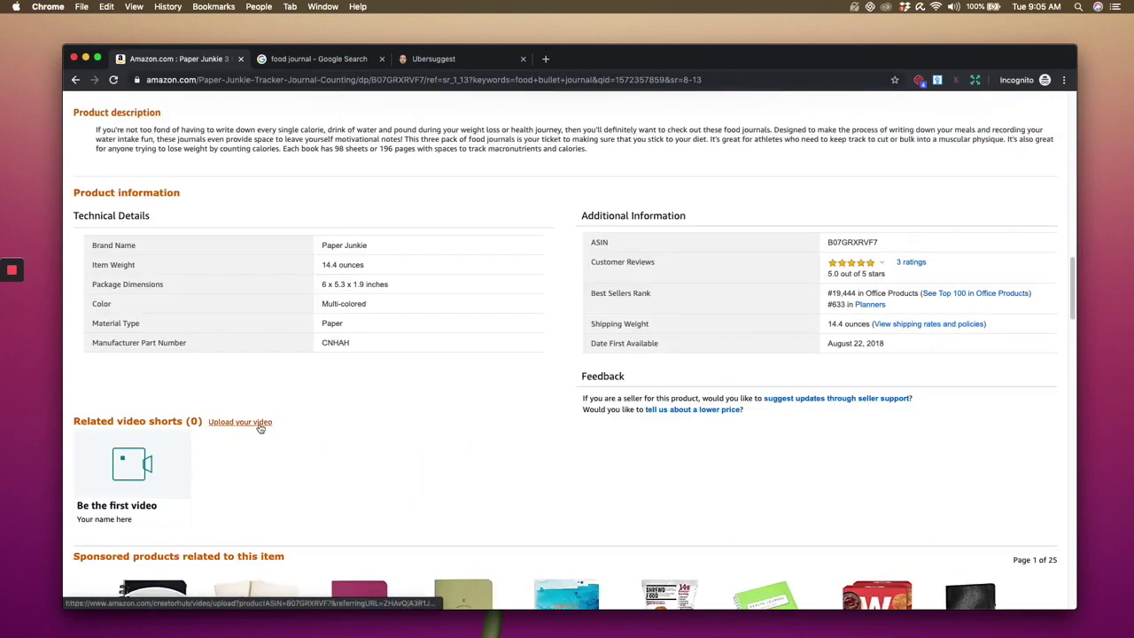
scroll(259, 432, down, 5)
scroll(258, 432, down, 1)
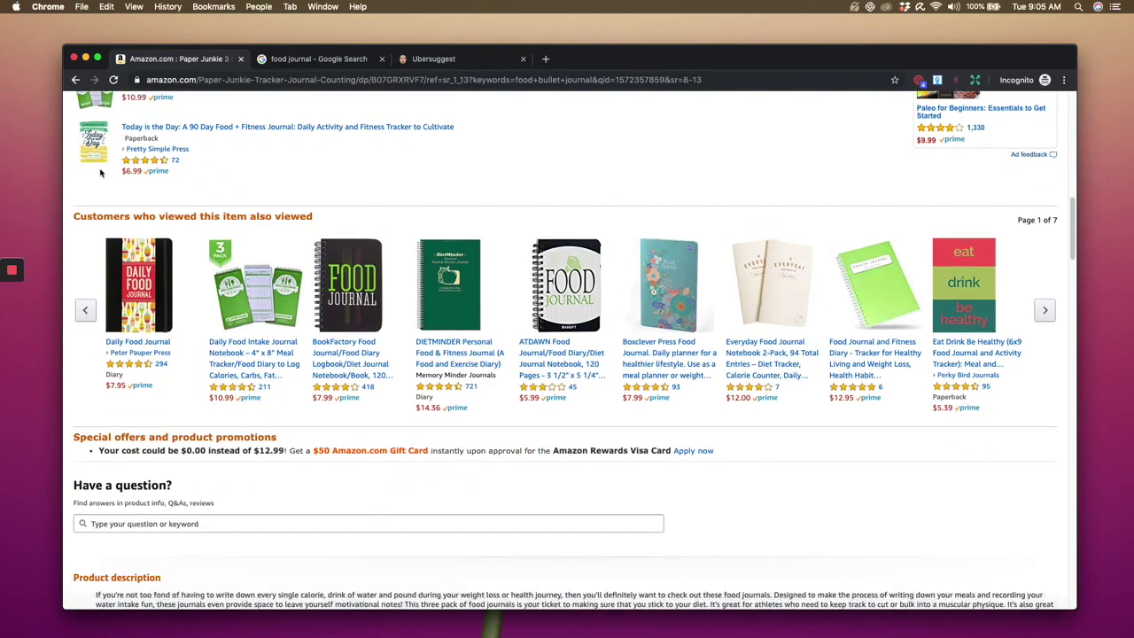
- Open the Peter Pauper Press Daily Food Journal ($7.95, 294 ratings) and review its #3,727 Books rank
click(162, 299)
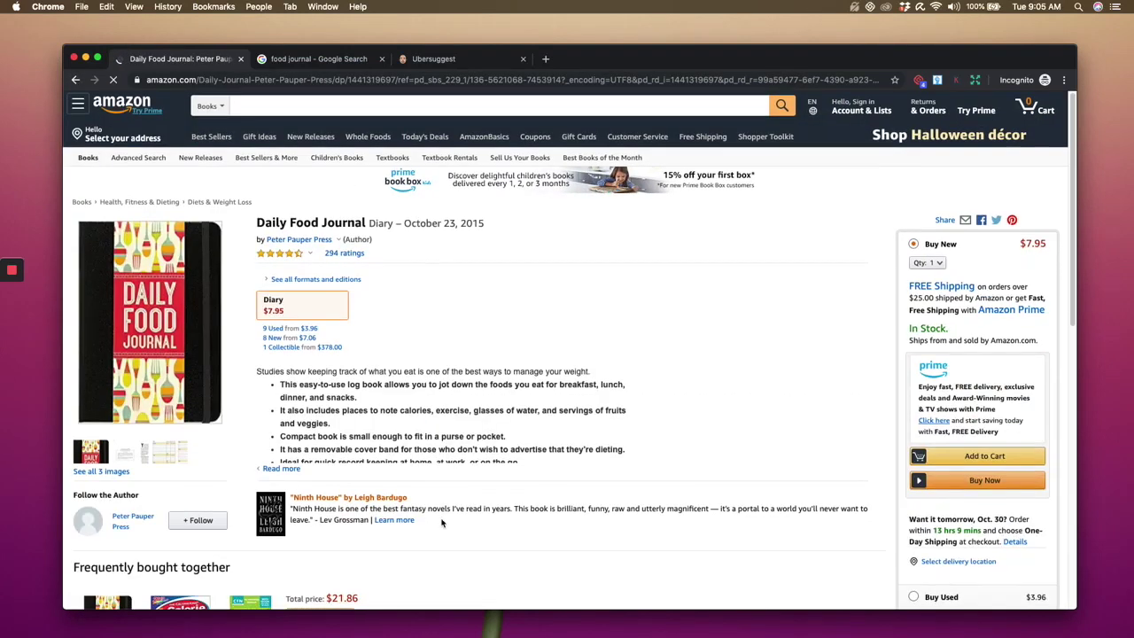
scroll(442, 523, down, 20)
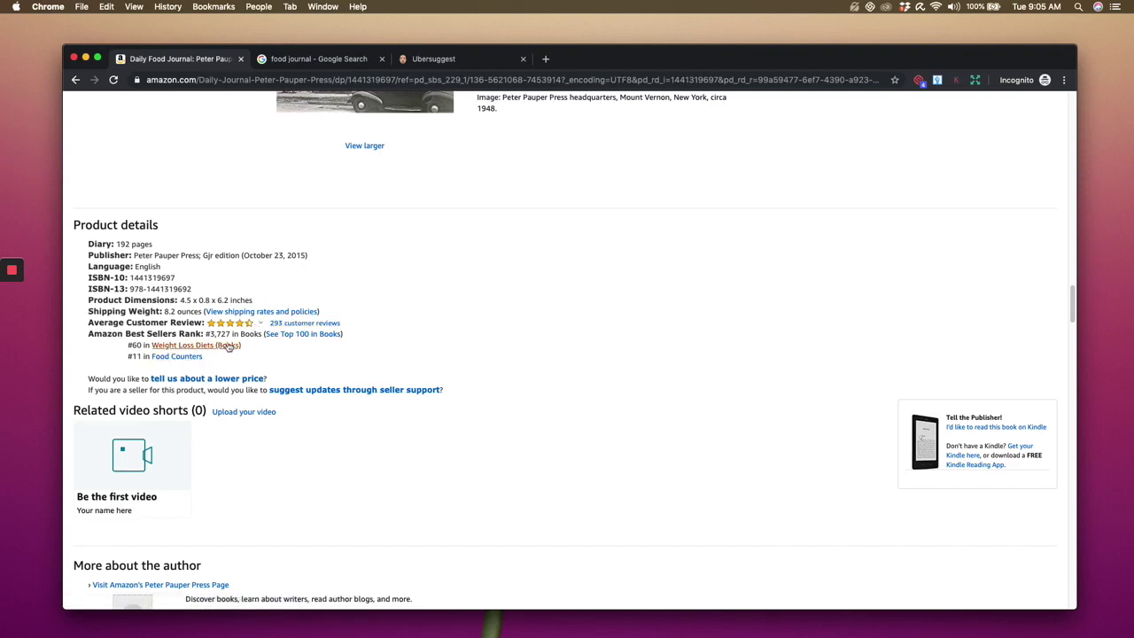
scroll(452, 397, up, 20)
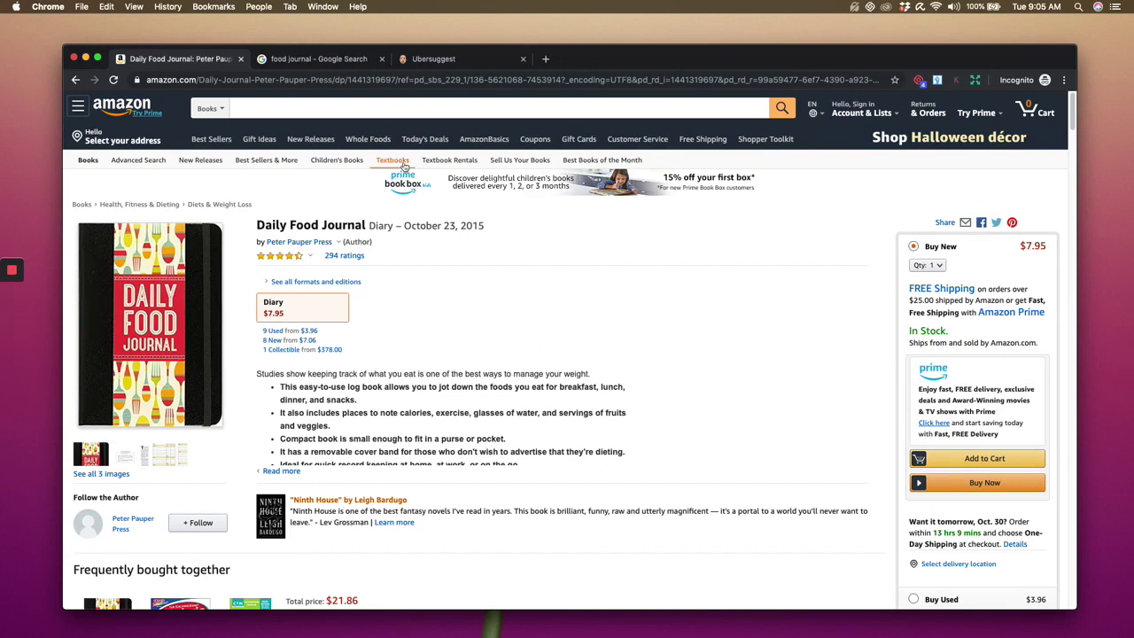
- Compare the Daily Food Journal page with Ubersuggest, ending on the 33 'food bullet journal' keyword ideas
click(433, 58)
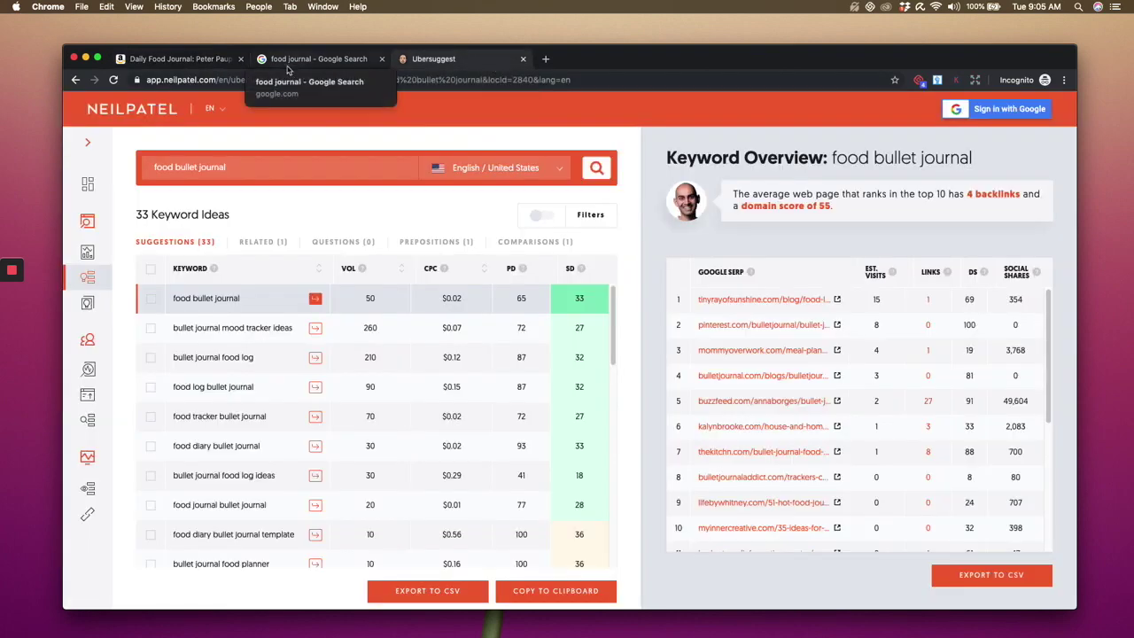
click(288, 62)
click(177, 58)
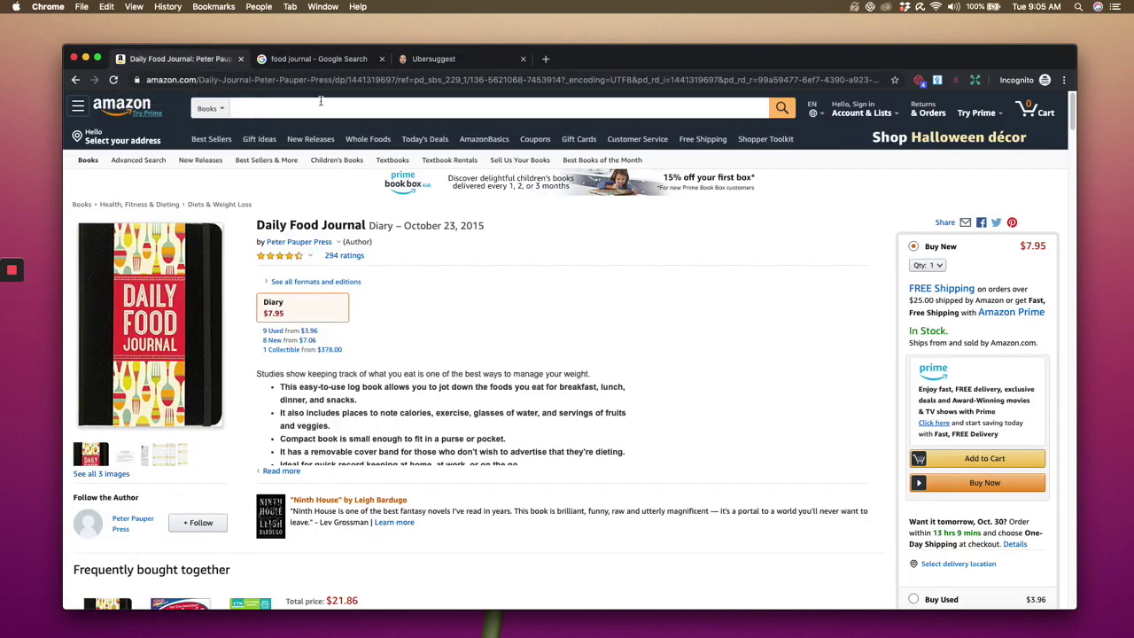
click(433, 58)
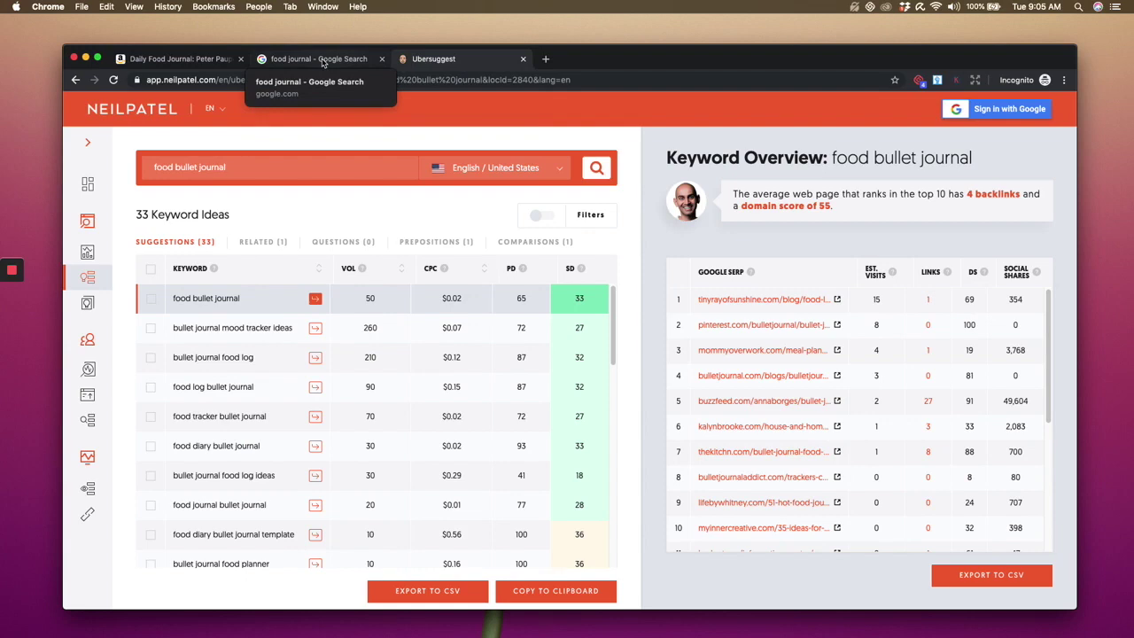
click(323, 60)
click(178, 59)
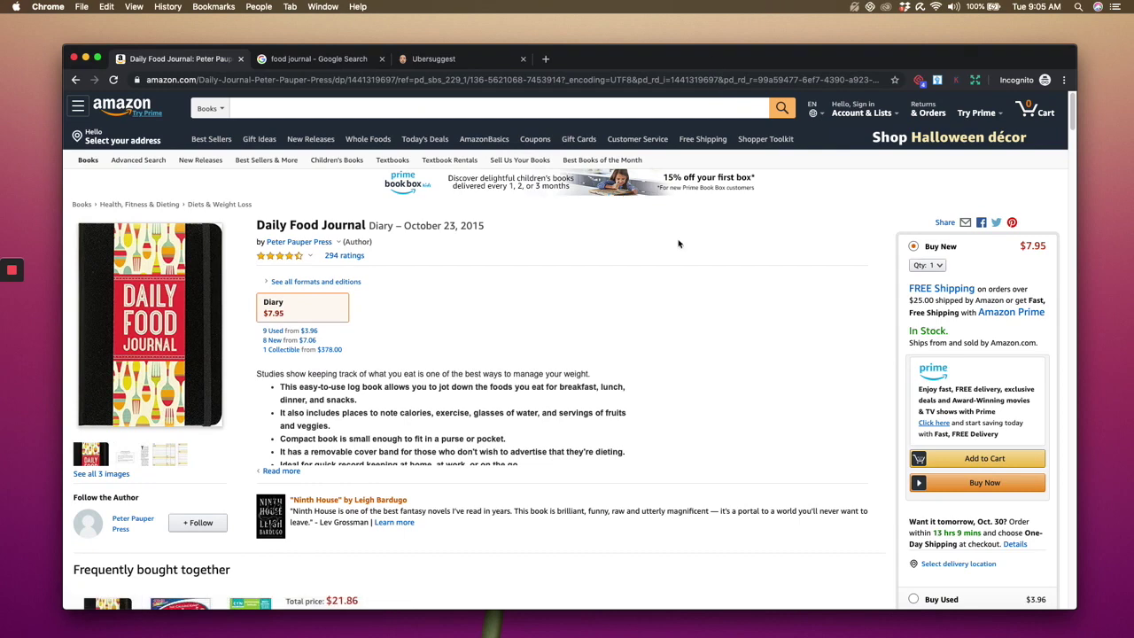
click(426, 58)
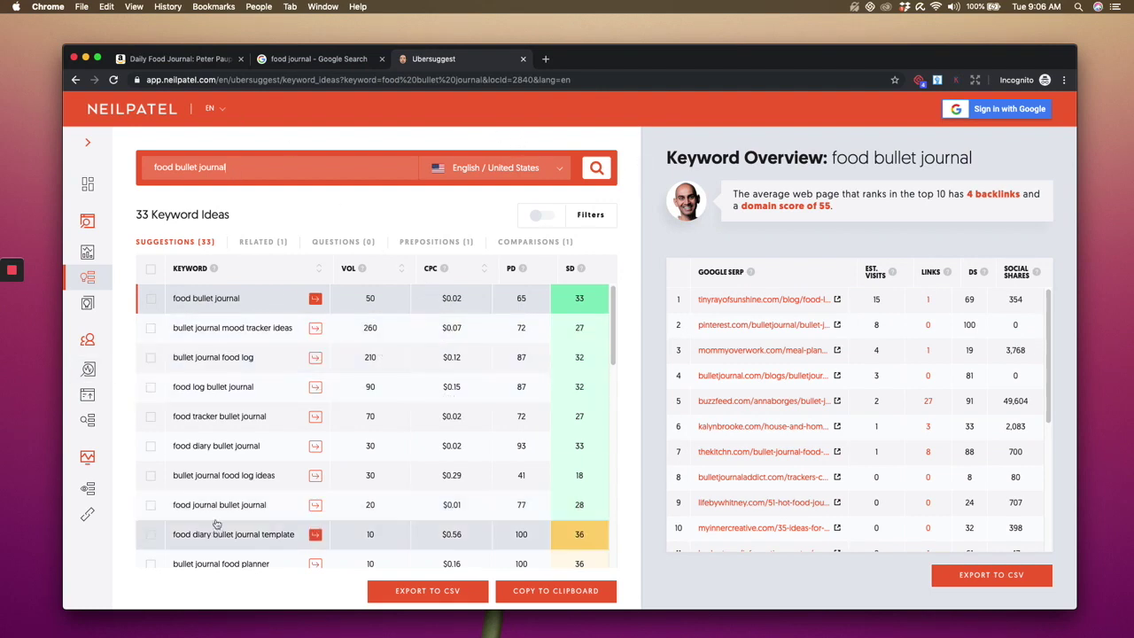
mouse_move(15, 273)
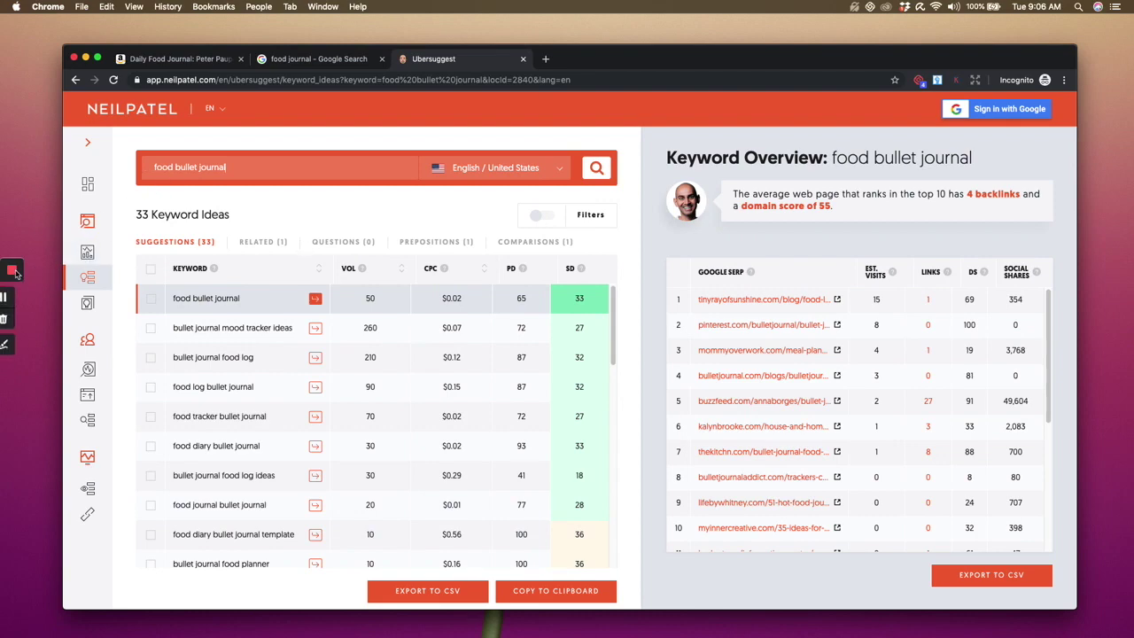